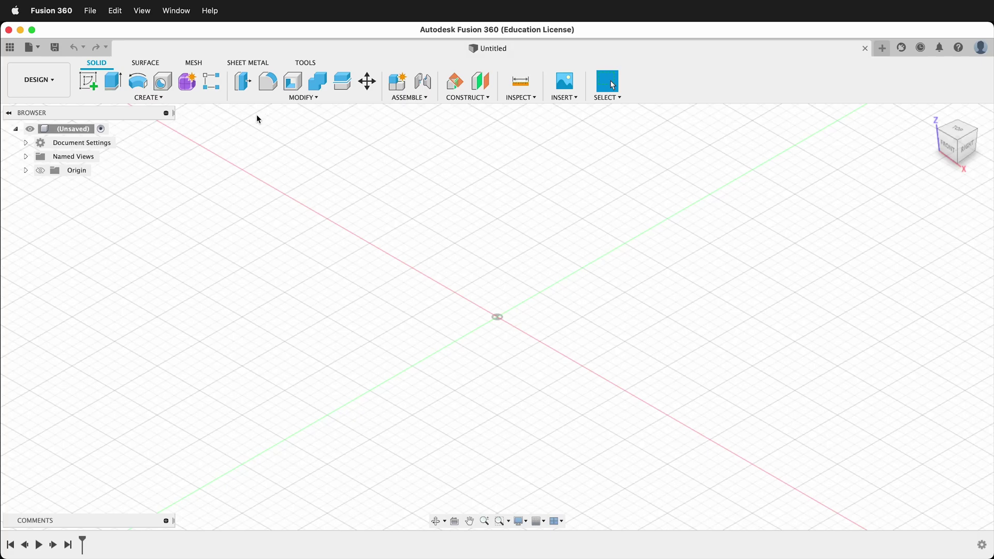
# Save the design as Toy Block in the Fusion Tutorials location
pyautogui.press('super+s')
pyautogui.write('Toy Block')
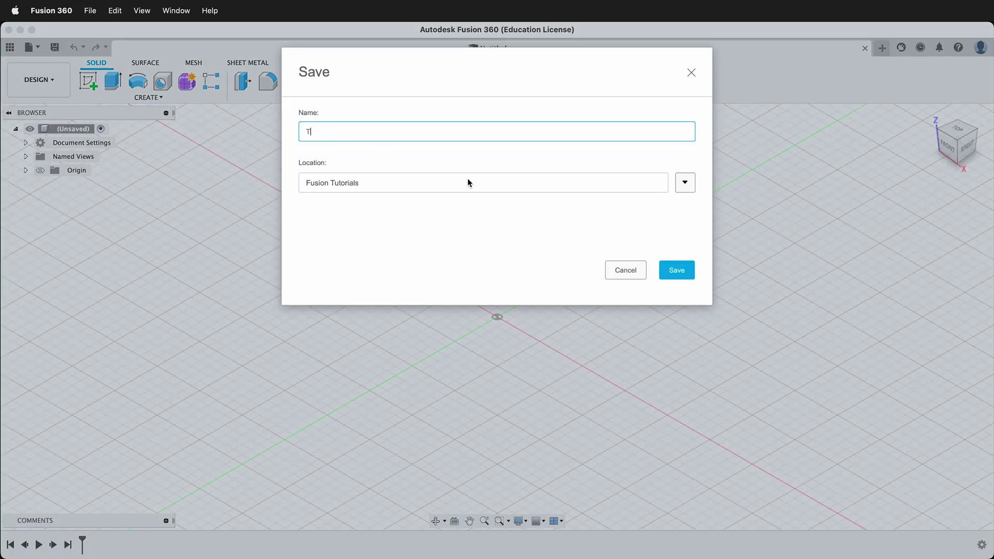
pyautogui.press('Return')
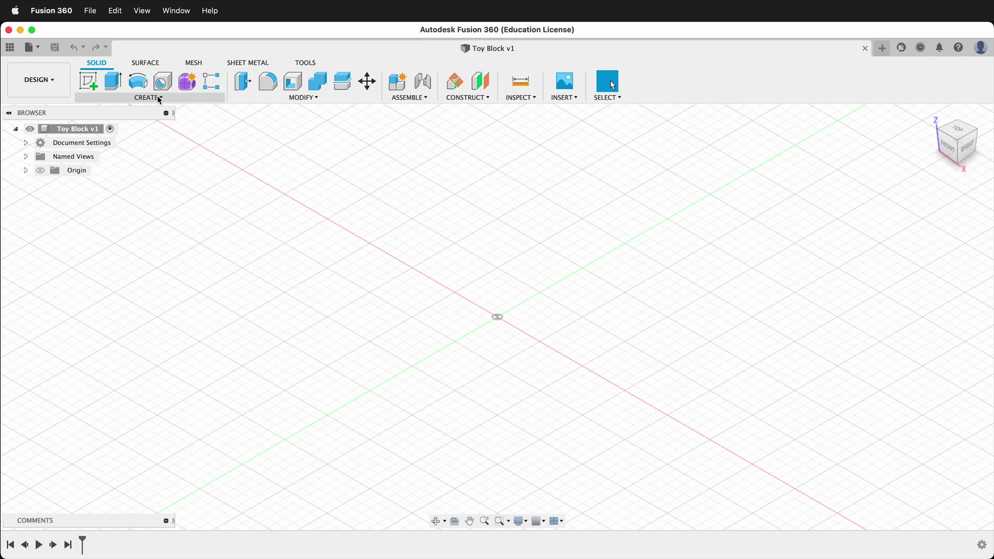
# Create a new component named block
pyautogui.click(159, 99)
pyautogui.click(145, 105)
pyautogui.doubleClick(874, 251)
pyautogui.write('block')
pyautogui.press('Return')
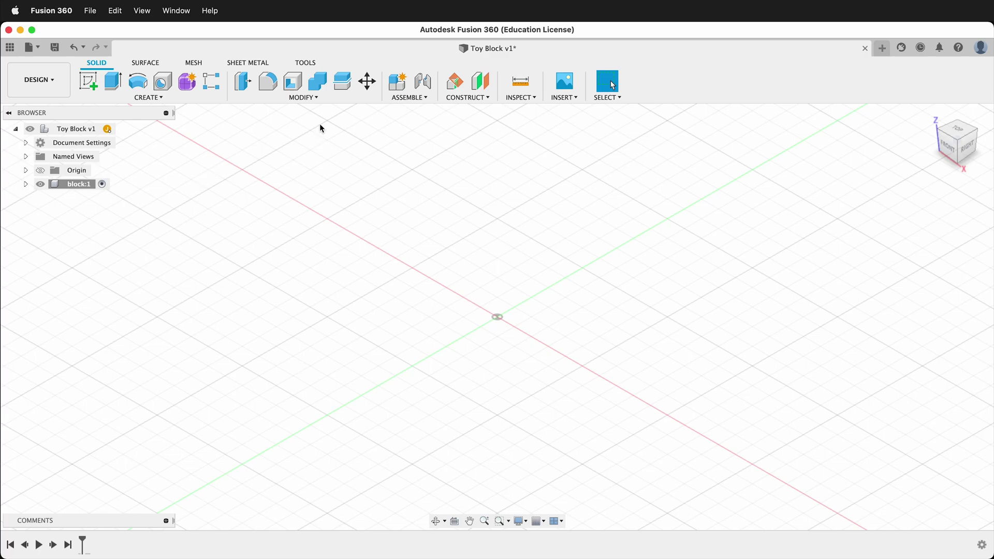
# Add a user parameter named cube with a value of 30 mm
pyautogui.click(315, 98)
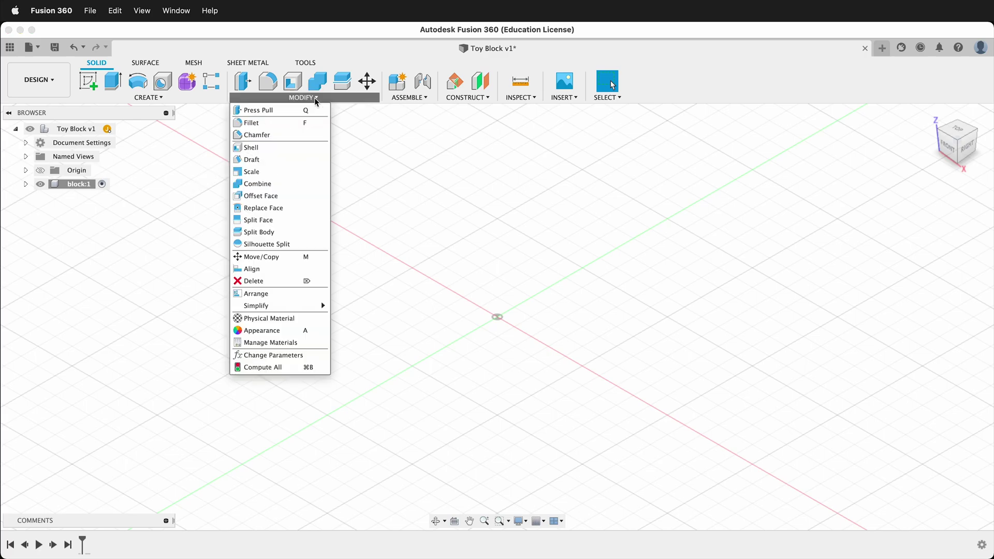
pyautogui.click(265, 355)
pyautogui.click(384, 199)
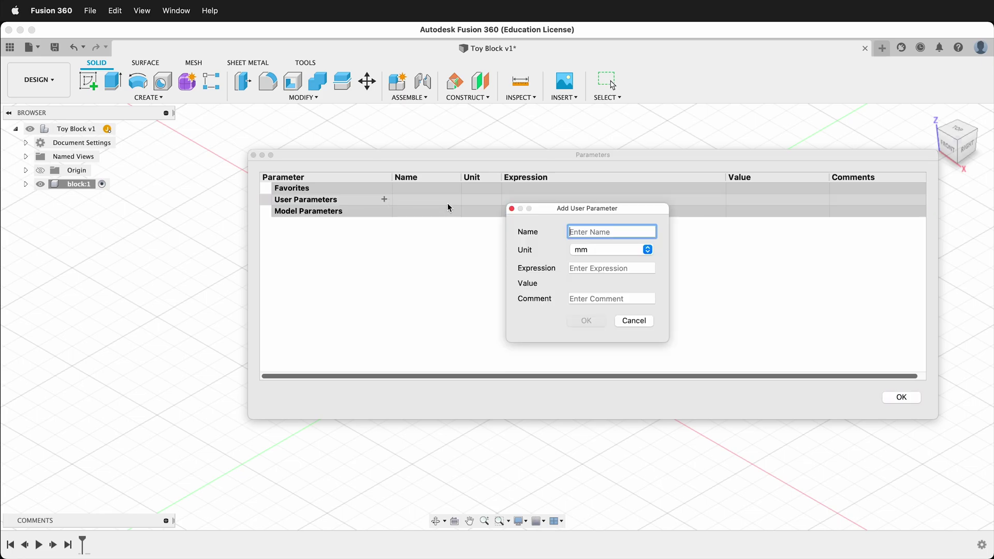
pyautogui.write('cube')
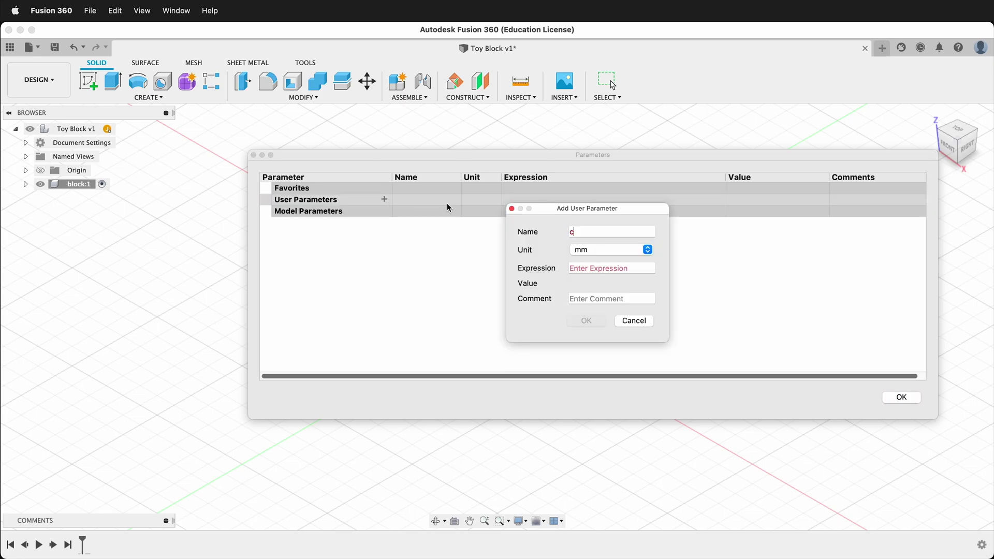
pyautogui.click(584, 267)
pyautogui.write('30')
pyautogui.press('Return')
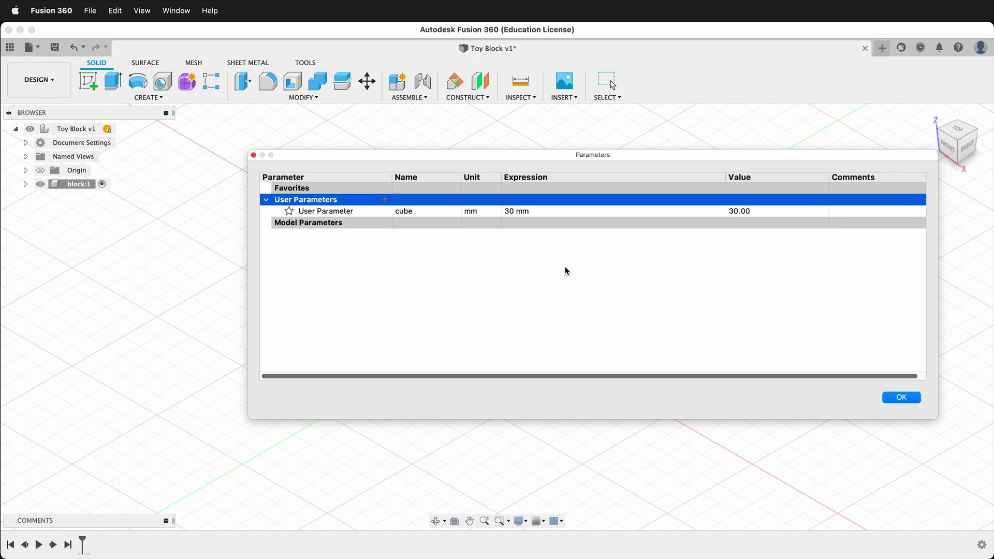
# Add a user parameter named innerSquare with a value of 22 mm
pyautogui.click(384, 200)
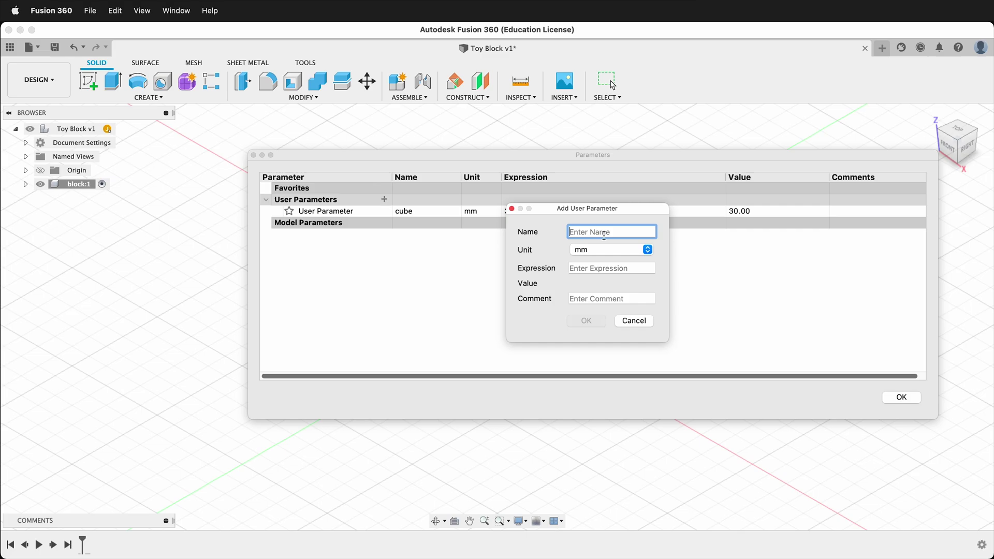
pyautogui.write('innerSquare')
pyautogui.click(605, 268)
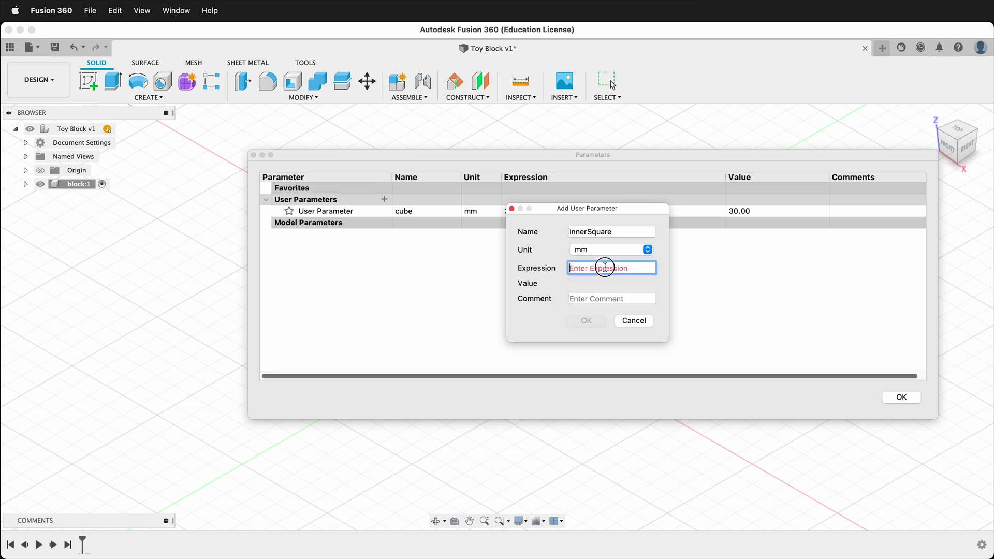
pyautogui.write('22')
pyautogui.click(586, 321)
# Add a user parameter named ridge with a value of 1 mm
pyautogui.click(384, 199)
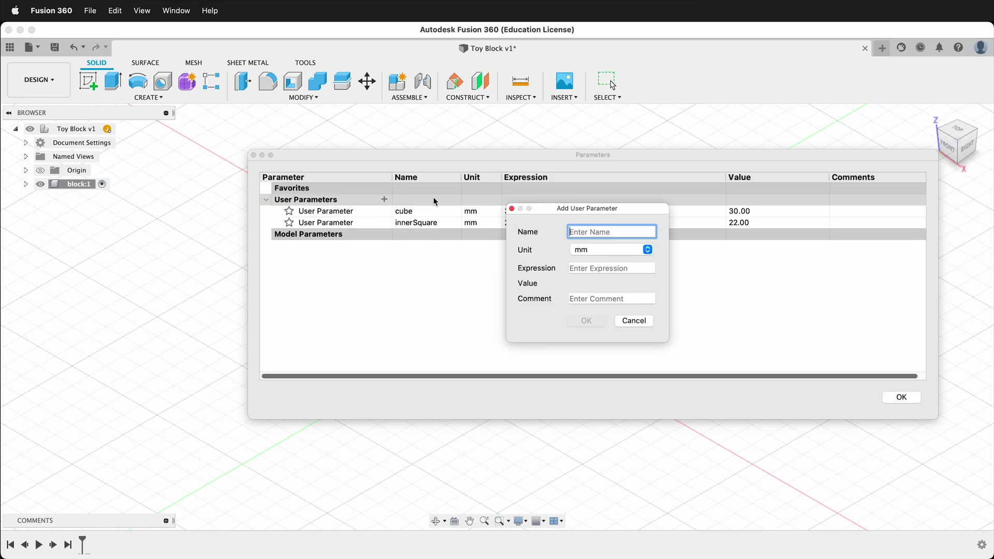
pyautogui.write('rid')
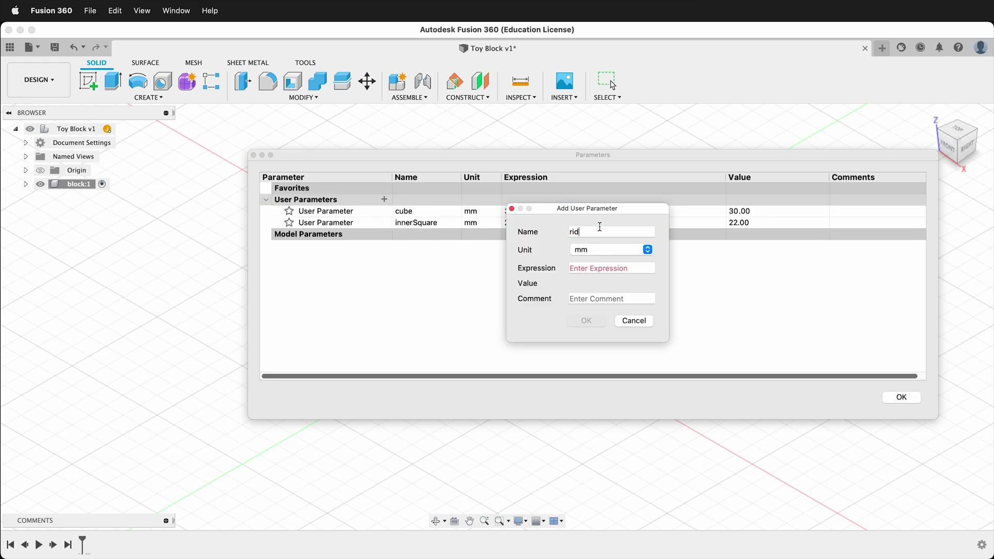
pyautogui.click(595, 268)
pyautogui.write('1')
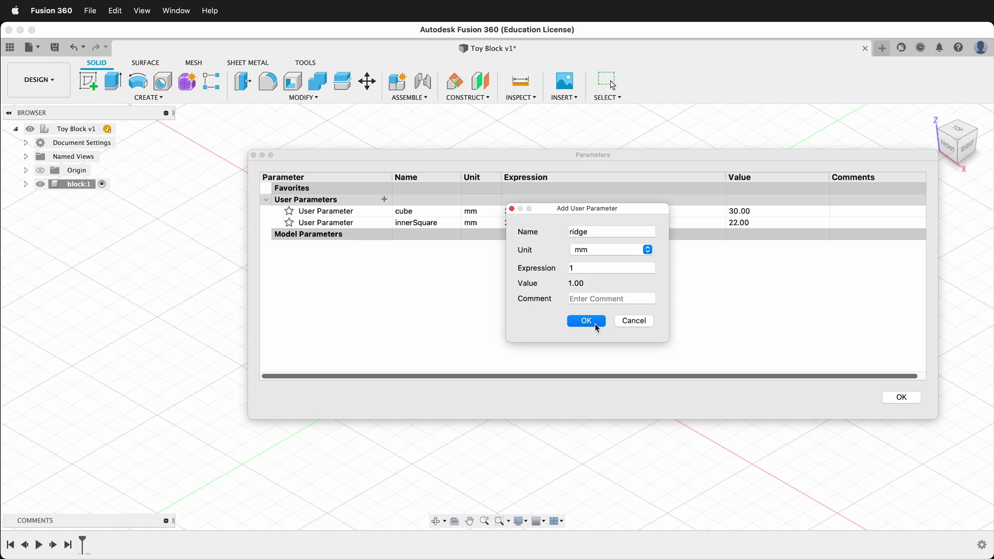
pyautogui.click(596, 323)
# Add a user parameter named numRows with no units and a value of 16
pyautogui.click(384, 200)
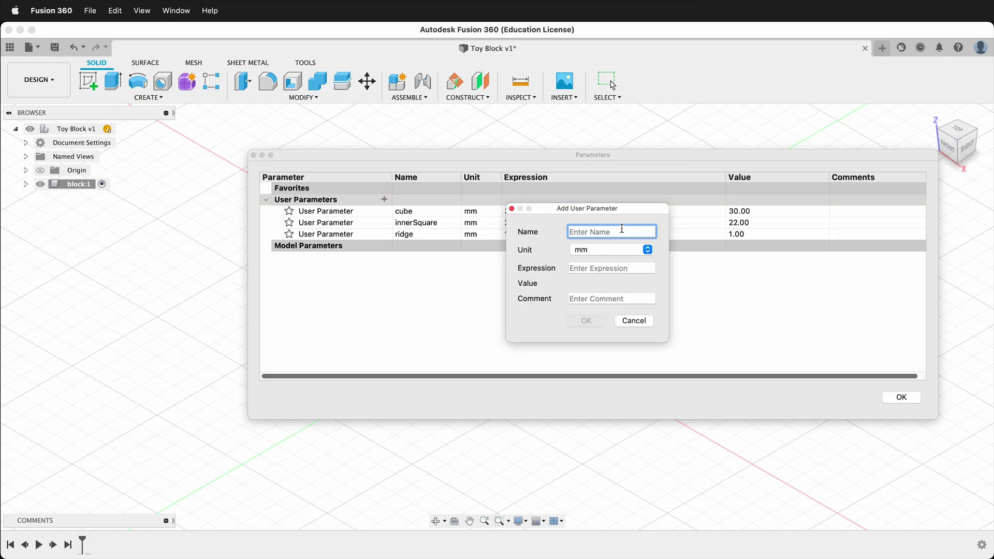
pyautogui.write('numRow')
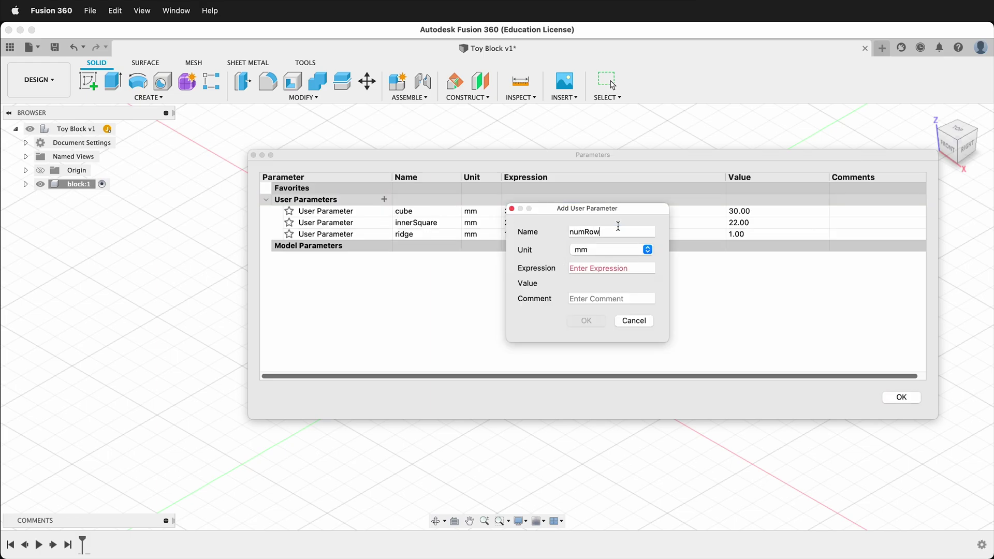
pyautogui.click(601, 251)
pyautogui.click(599, 95)
pyautogui.click(588, 298)
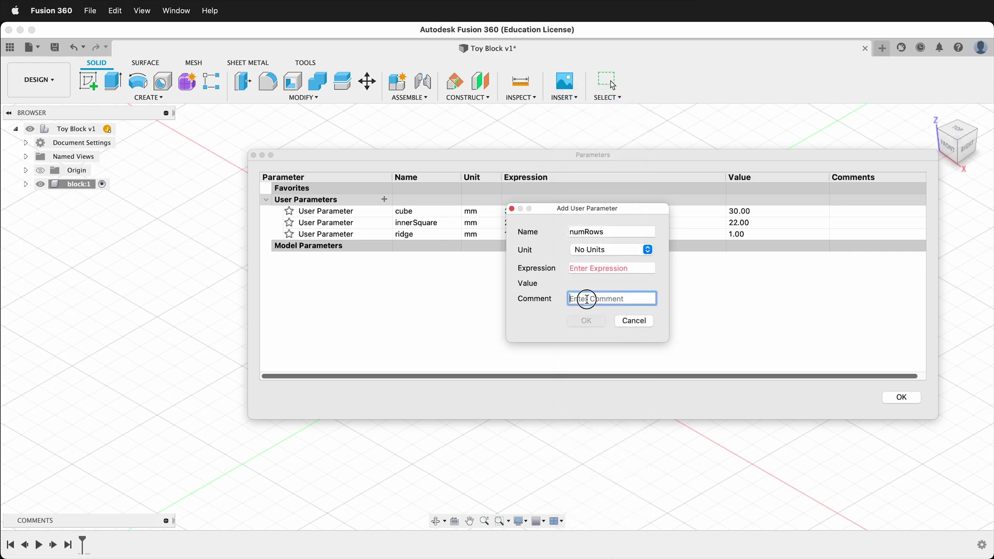
pyautogui.click(586, 269)
pyautogui.write('16')
pyautogui.click(595, 322)
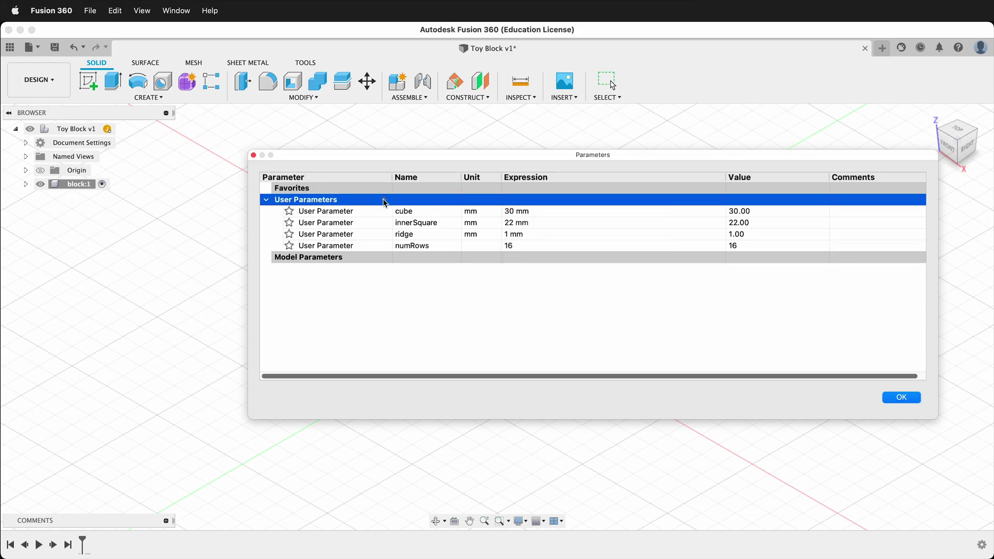
# Define a new user parameter named rowGap in mm with the expression (innerSquare-(numRows*ridge))
pyautogui.click(384, 200)
pyautogui.write('rowGap')
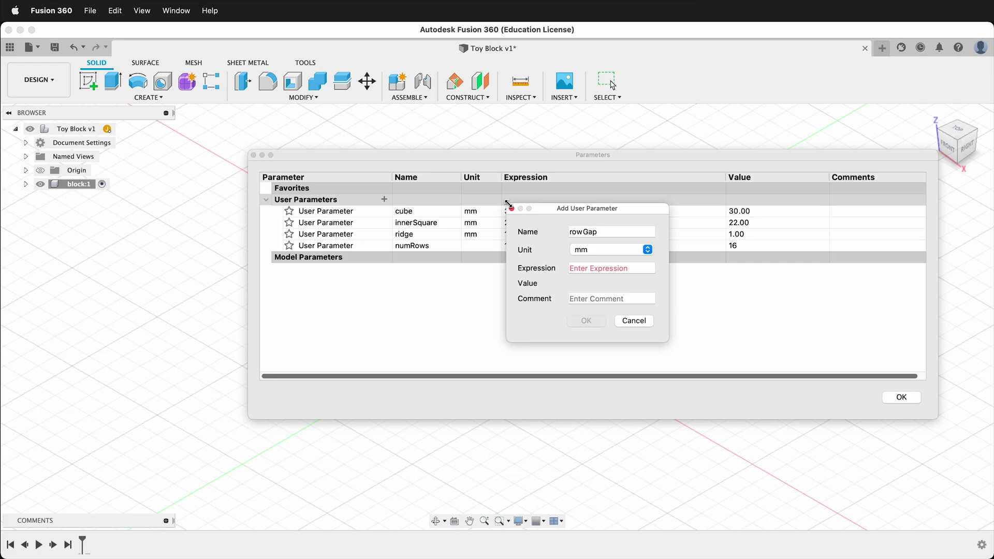
pyautogui.click(599, 270)
pyautogui.write('(innerSquare-(numr')
pyautogui.press('Return')
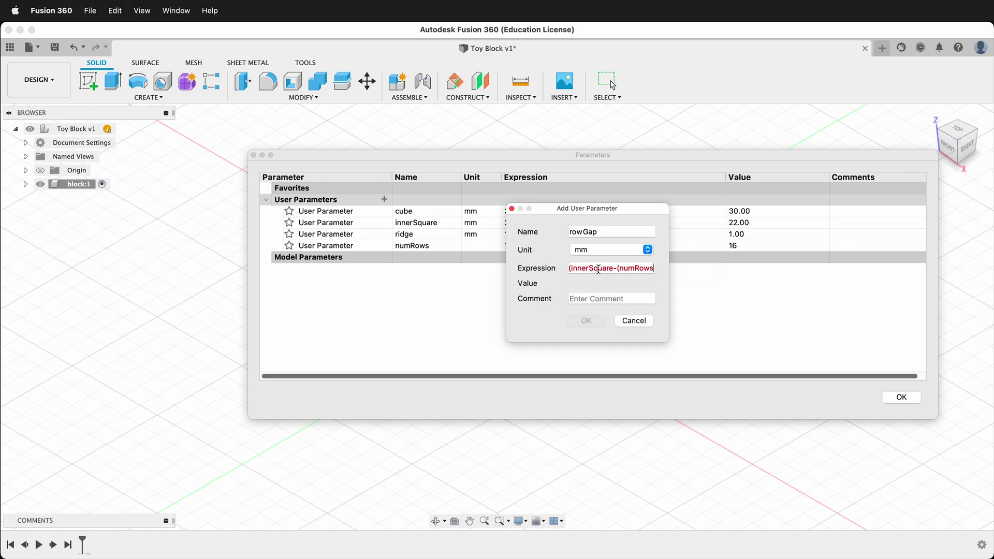
pyautogui.write('*rid')
pyautogui.press('Return')
pyautogui.write('))')
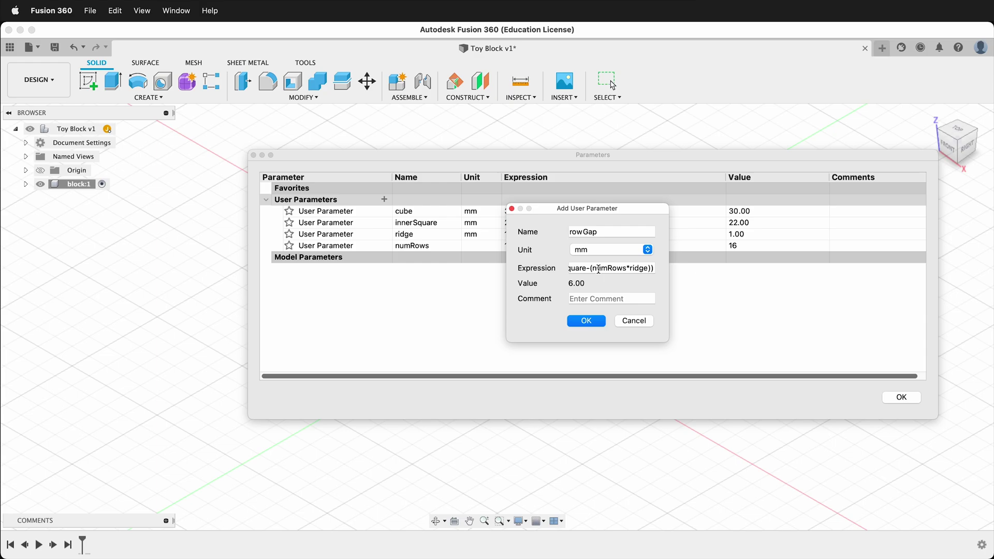
pyautogui.write('/(nu')
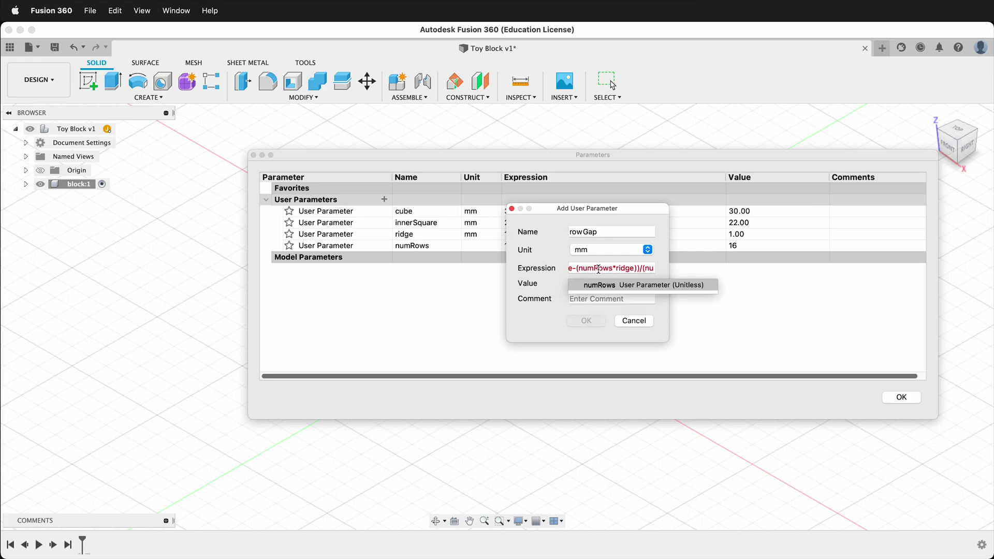
pyautogui.write('mRows+1')
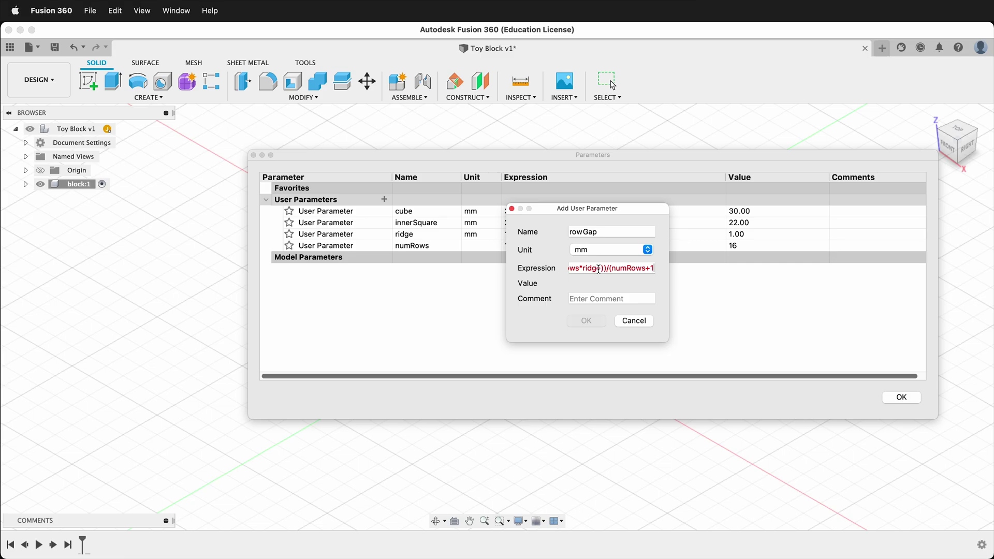
pyautogui.write(')')
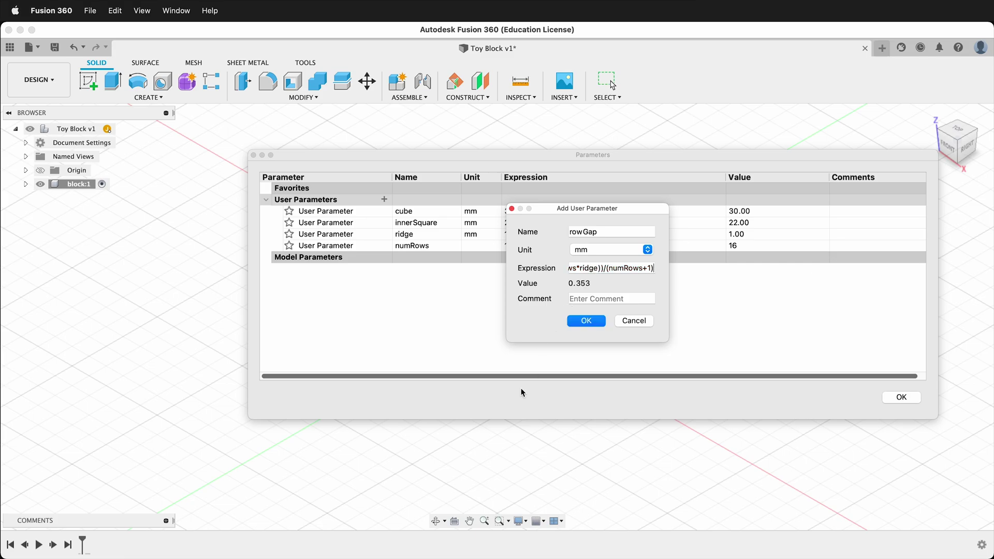
# Divide the rowGap expression by (numRows+1), then accept the parameter and finish editing the parameters
pyautogui.click(595, 324)
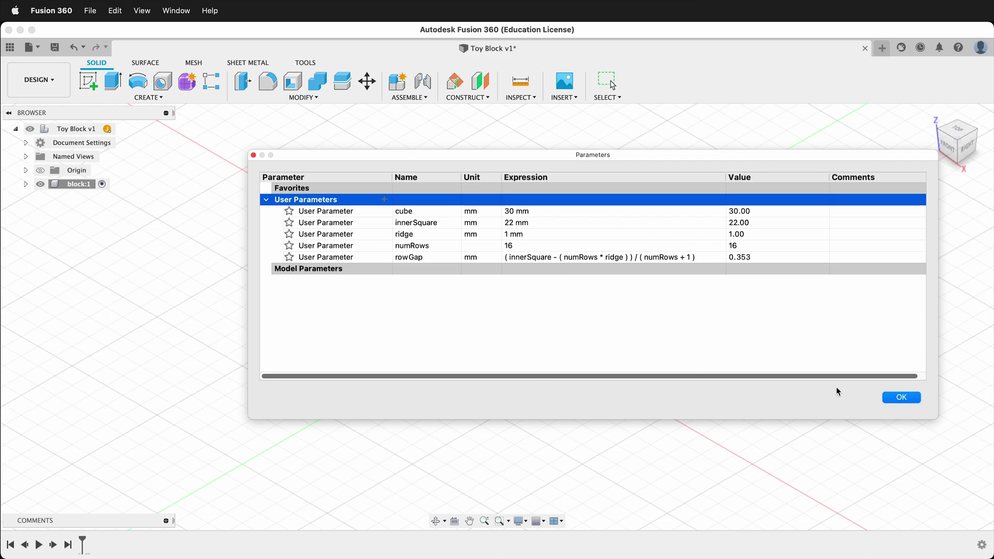
pyautogui.click(909, 399)
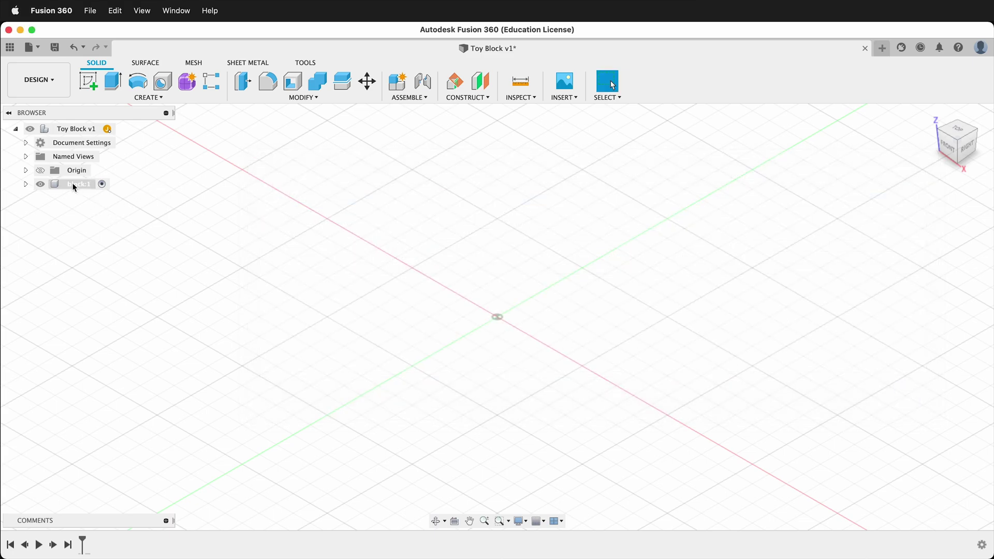
# Sketch a center rectangle at the origin on the horizontal XY plane, with its width and height both set to the cube parameter
pyautogui.click(88, 81)
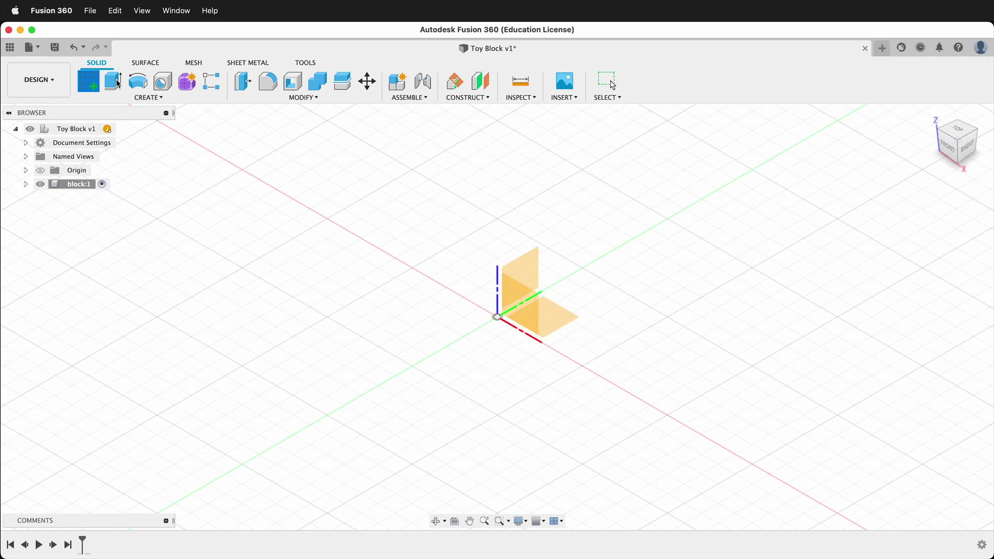
pyautogui.click(563, 311)
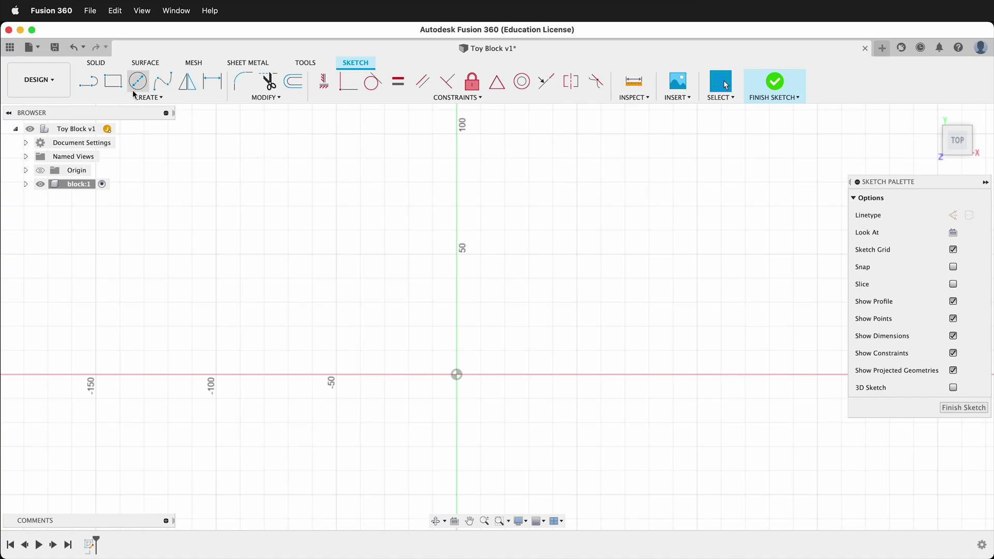
pyautogui.click(148, 98)
pyautogui.moveTo(148, 123)
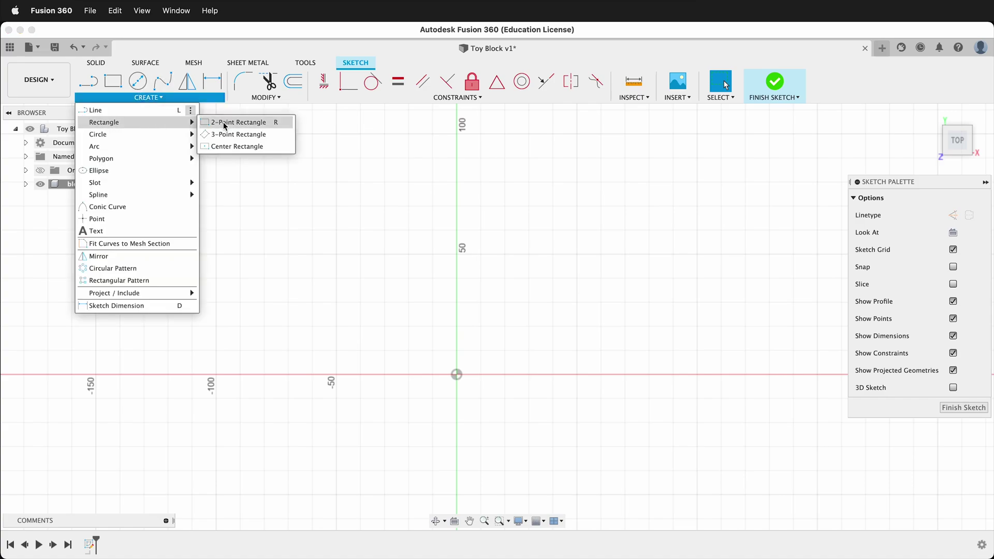
pyautogui.click(246, 149)
pyautogui.click(457, 375)
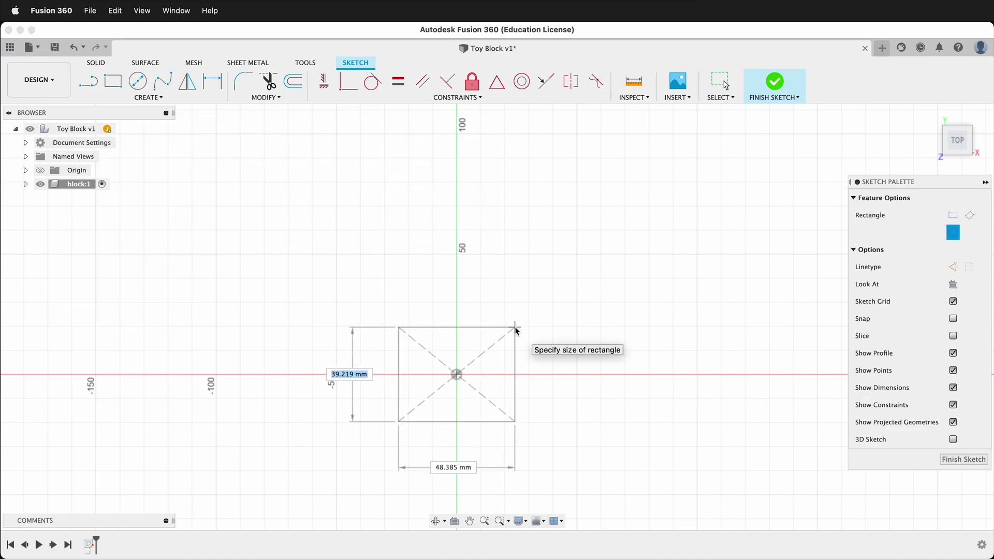
pyautogui.write('cu')
pyautogui.press('Tab')
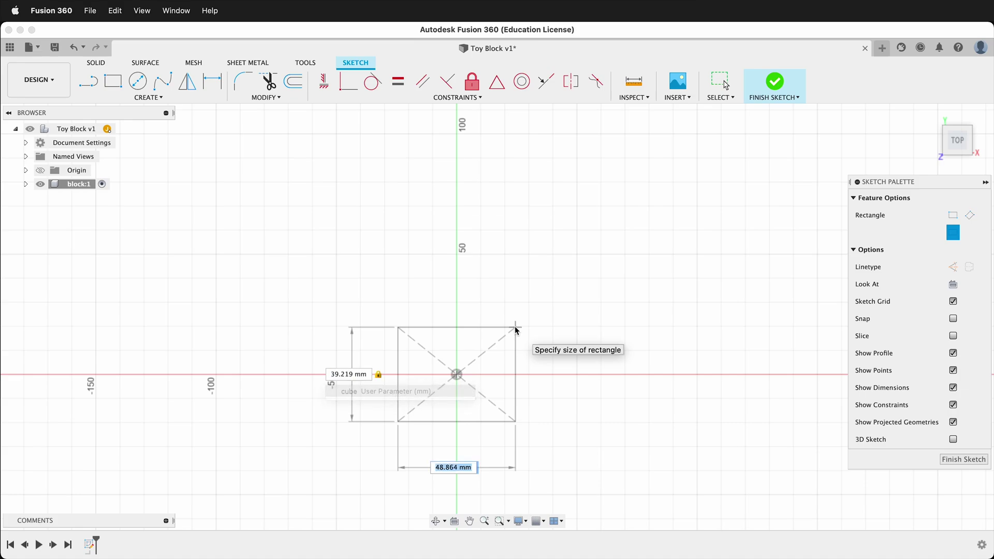
pyautogui.write('cu')
pyautogui.press('Tab')
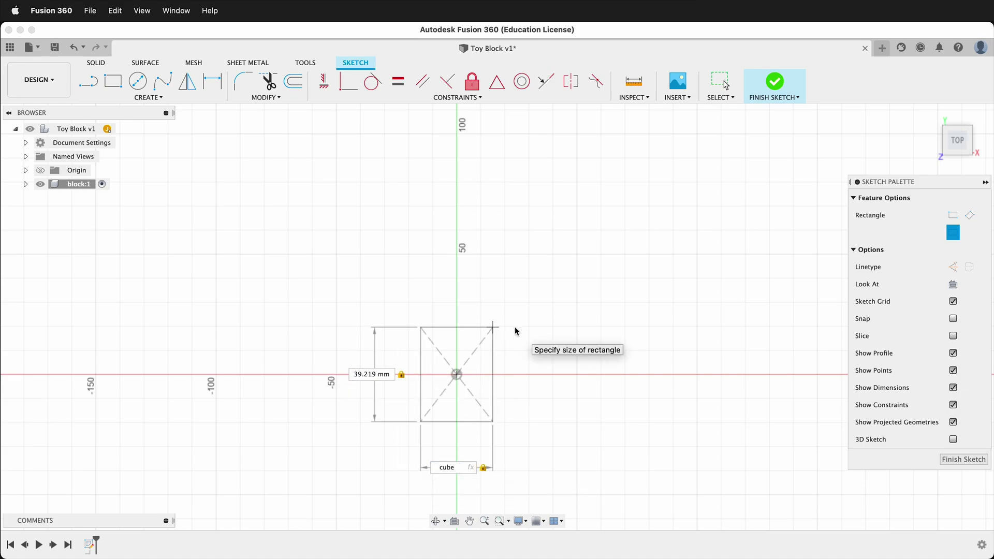
pyautogui.press('Tab')
pyautogui.write('cu')
pyautogui.press('Tab')
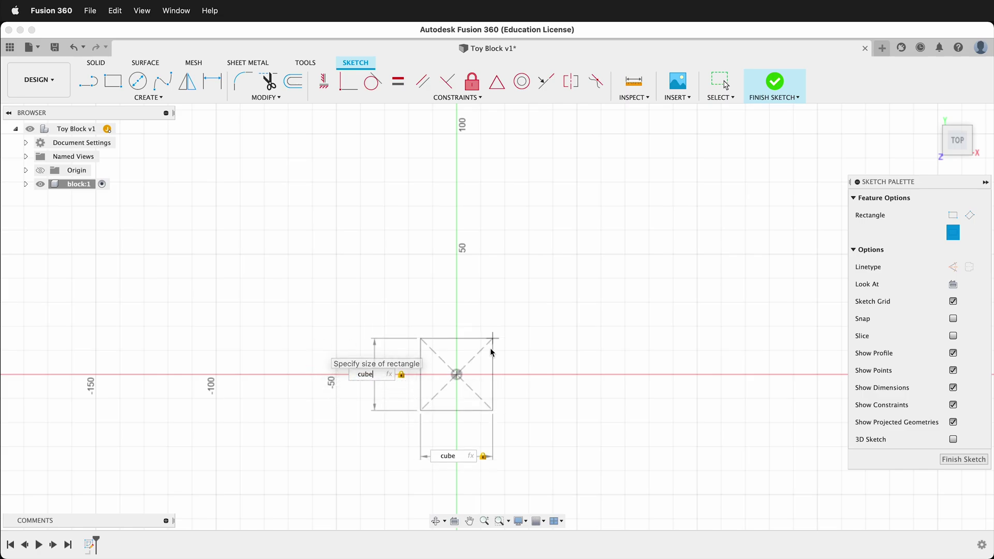
pyautogui.press('Return')
# Extrude the square profile upward as a new body, using the cube parameter as the distance
pyautogui.press('e')
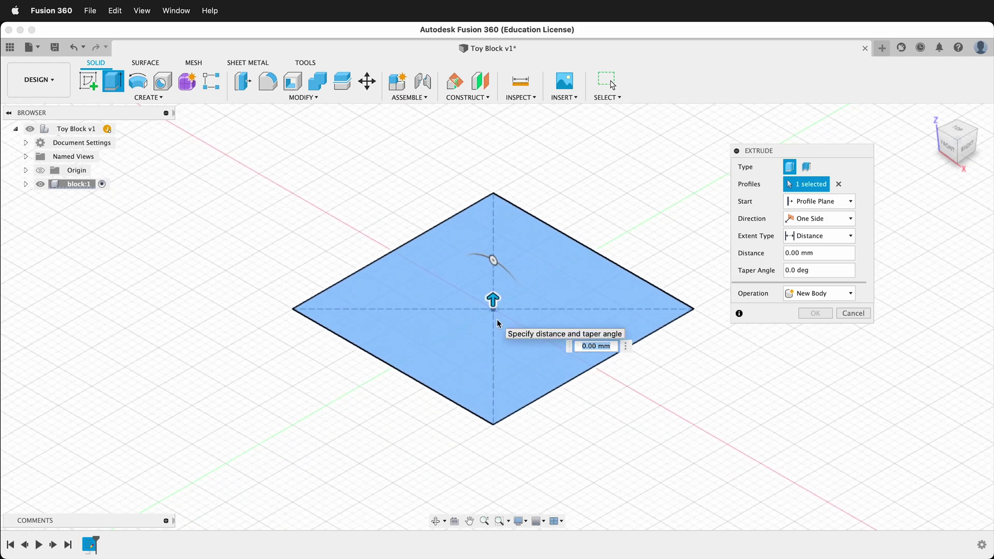
pyautogui.write('cube')
pyautogui.press('Return')
pyautogui.scroll(-3, 531, 284)
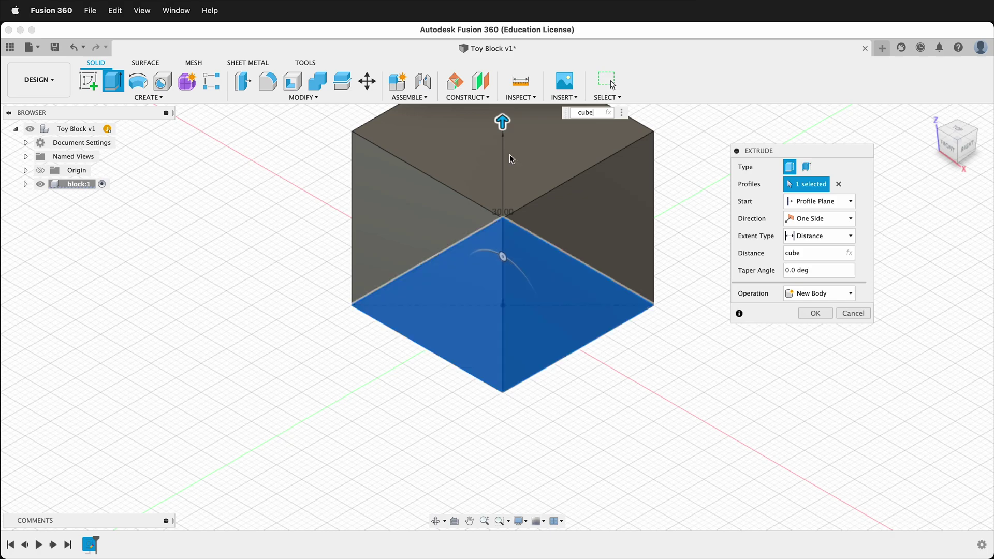
pyautogui.click(815, 314)
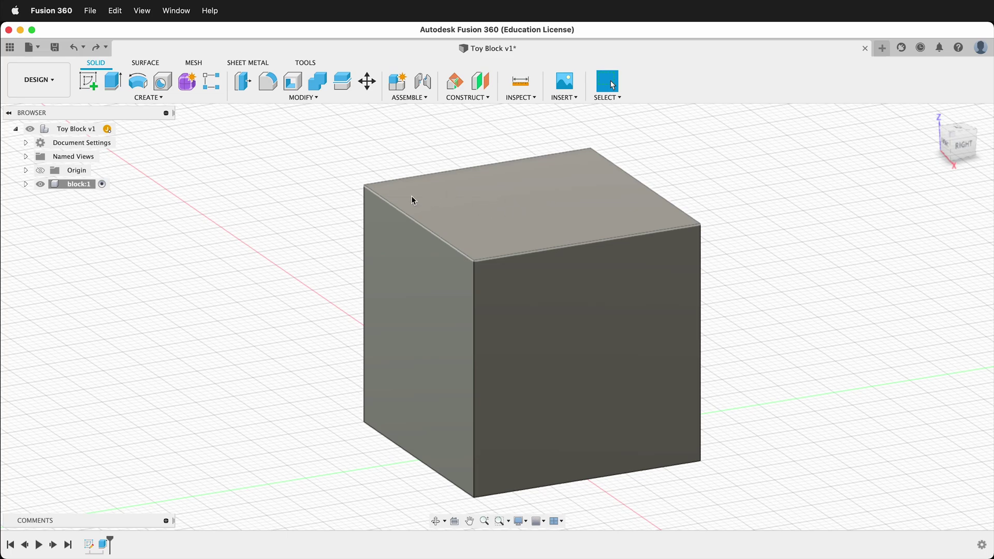
# Sketch a center rectangle at the origin on the block's top face, with width and height both set to innerSquare, and finish the sketch
pyautogui.click(88, 81)
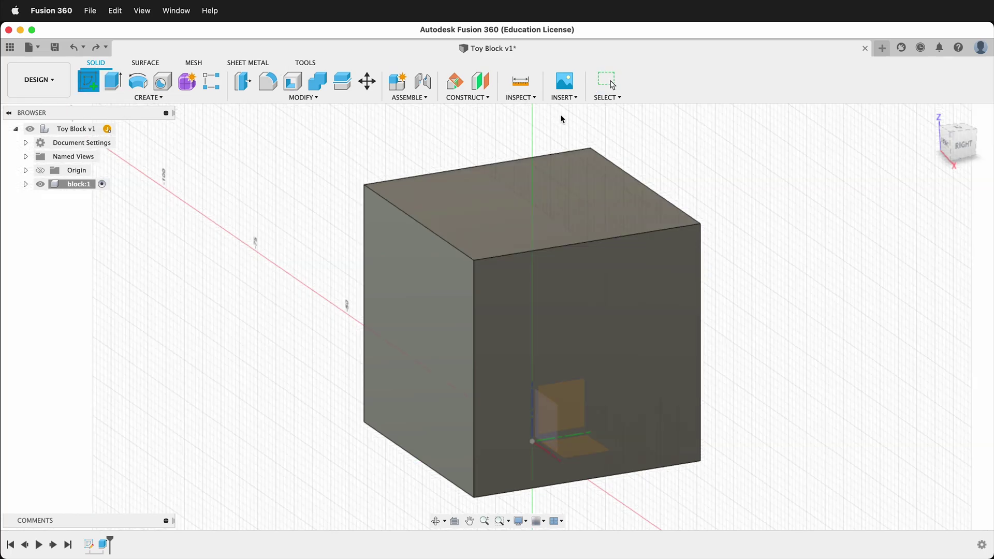
pyautogui.click(523, 216)
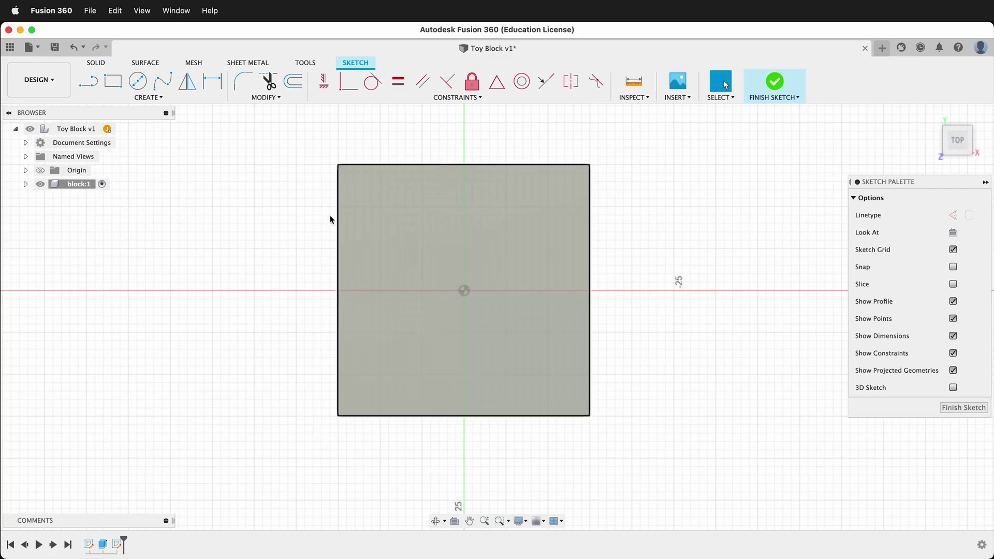
pyautogui.click(149, 98)
pyautogui.moveTo(147, 141)
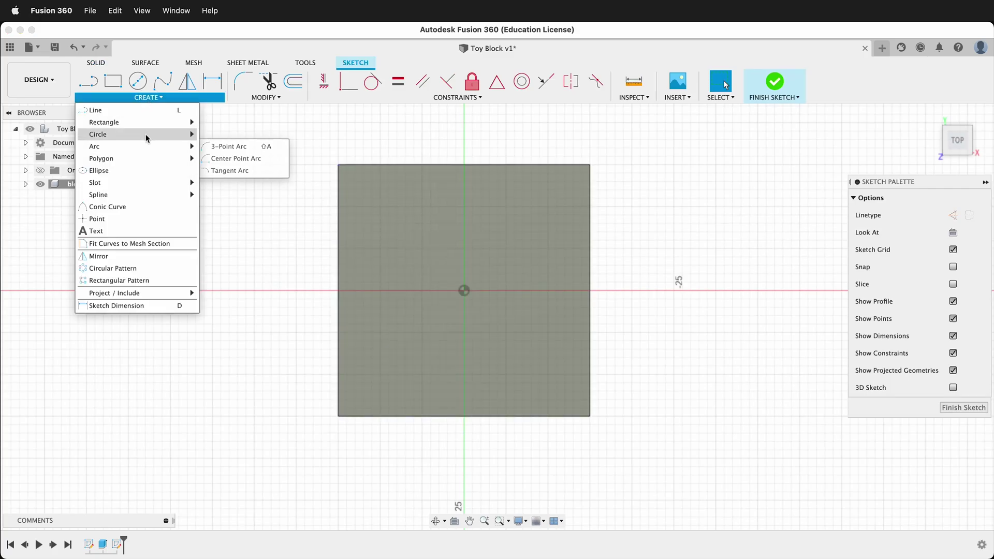
pyautogui.moveTo(149, 124)
pyautogui.click(230, 148)
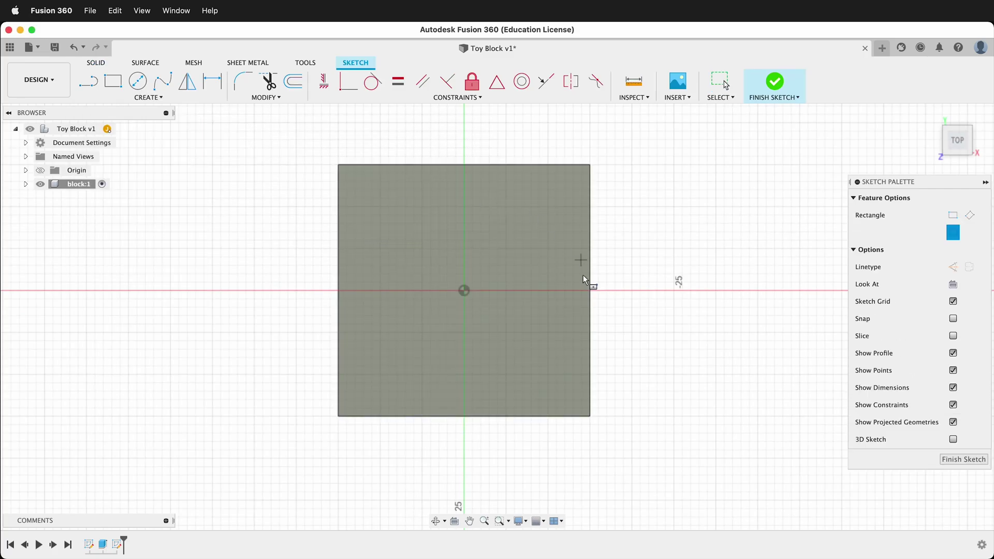
pyautogui.click(464, 291)
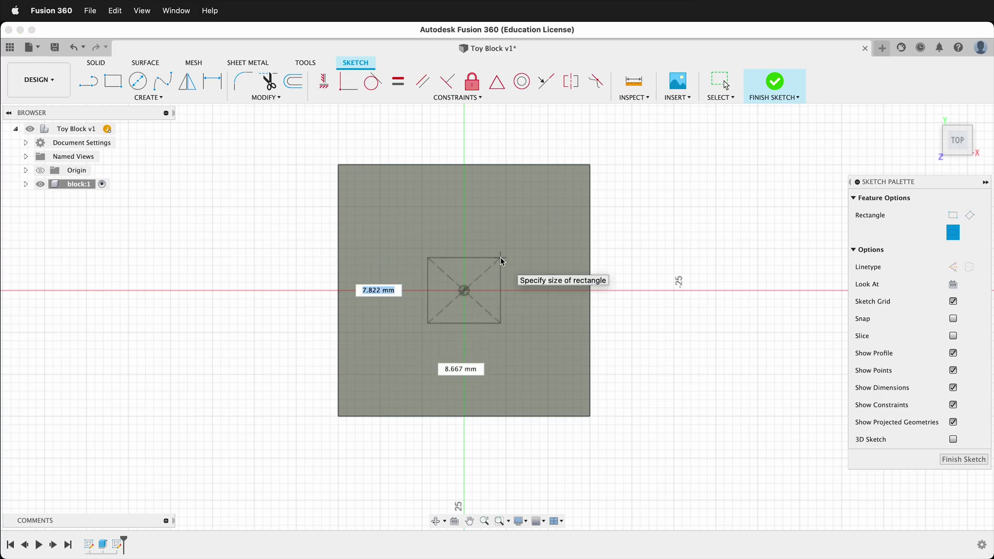
pyautogui.write('InnerSquare')
pyautogui.press('Tab')
pyautogui.write('InnerSquare')
pyautogui.press('Return')
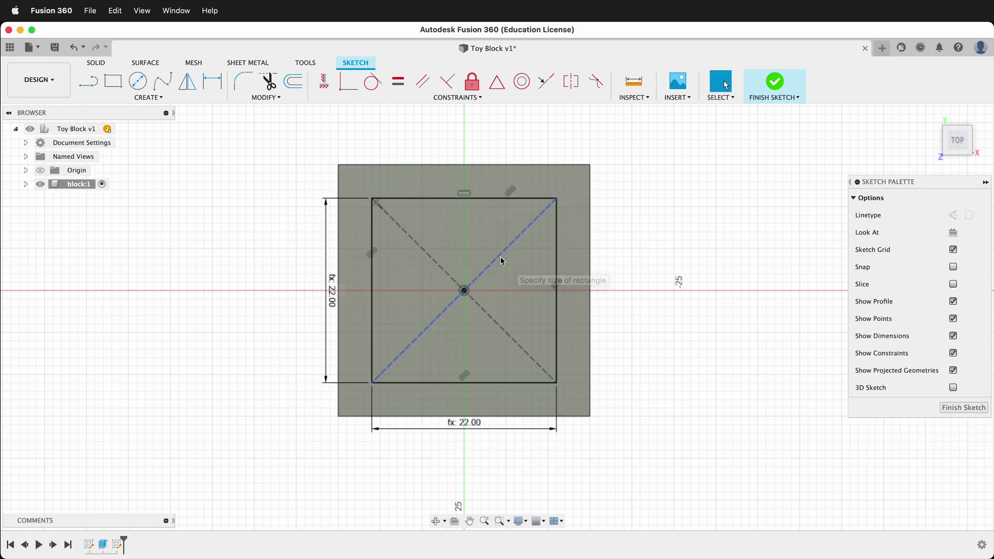
pyautogui.click(963, 407)
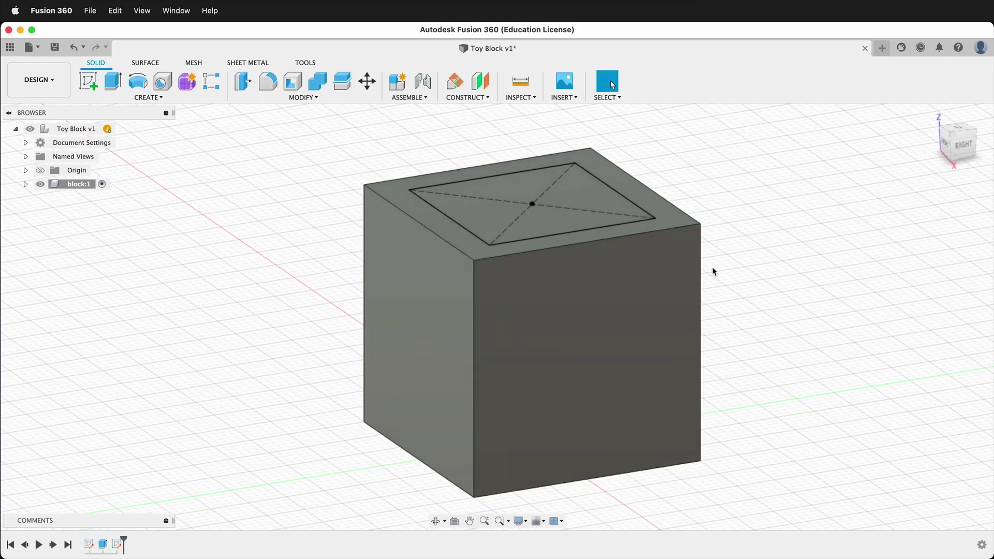
# Extrude the inner square profile downward into the block to cut a shallow pocket in its top face
pyautogui.press('e')
pyautogui.click(502, 205)
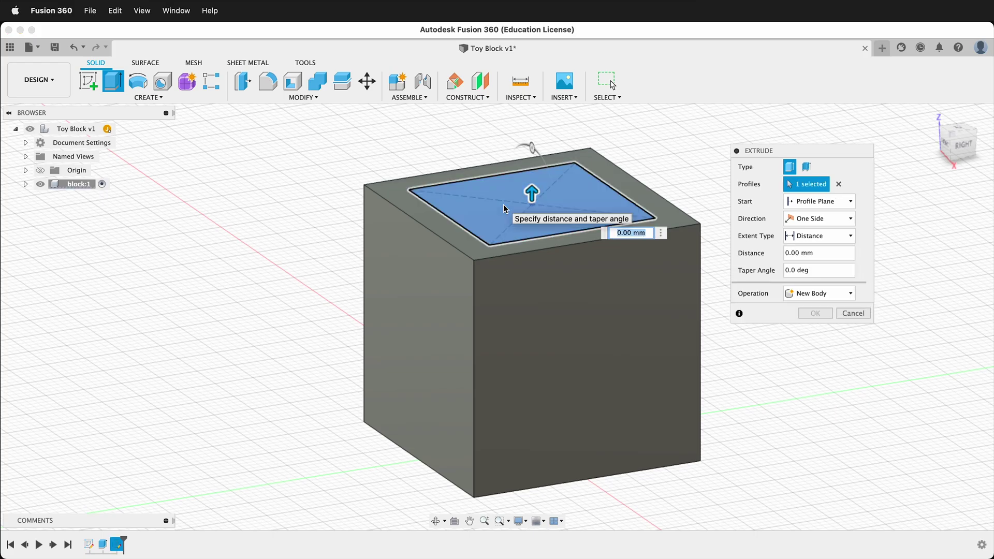
pyautogui.write('-5')
pyautogui.press('Return')
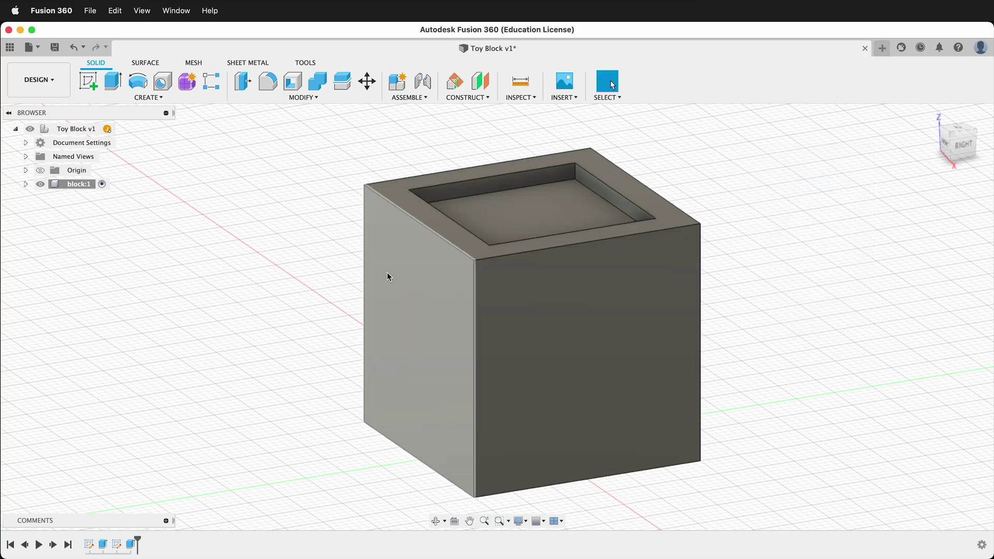
# Expand the block component's sketches and make Sketch2 visible
pyautogui.click(26, 185)
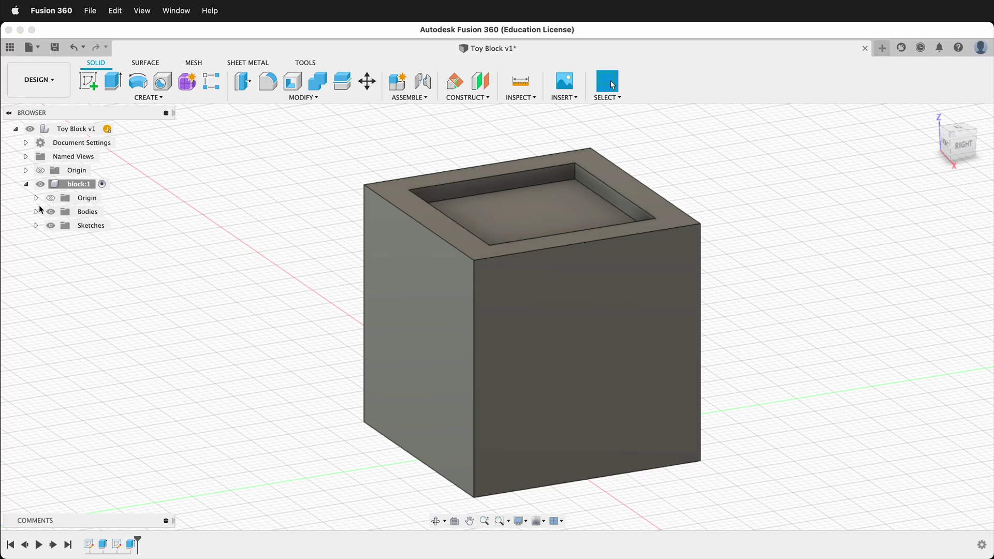
pyautogui.click(36, 225)
pyautogui.click(63, 255)
pyautogui.click(61, 253)
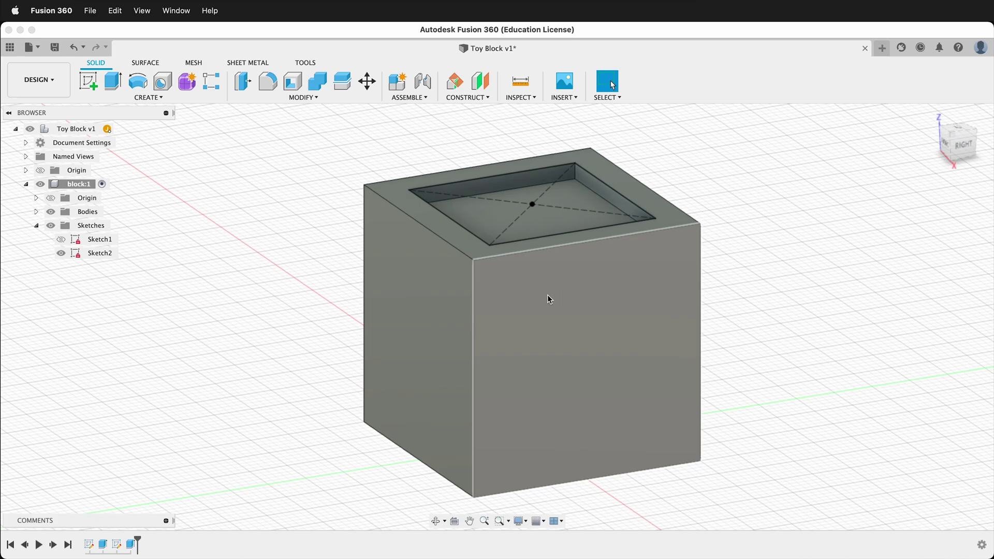
# Cut the inner square profile 2 mm into the block, using the bottom face as the start object, and hide Sketch2
pyautogui.press('e')
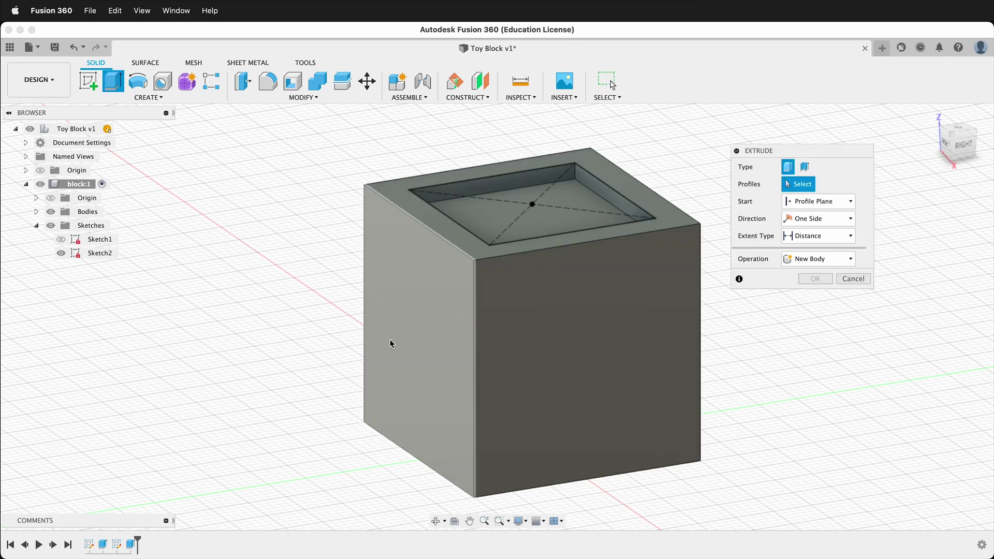
pyautogui.click(833, 203)
pyautogui.click(830, 241)
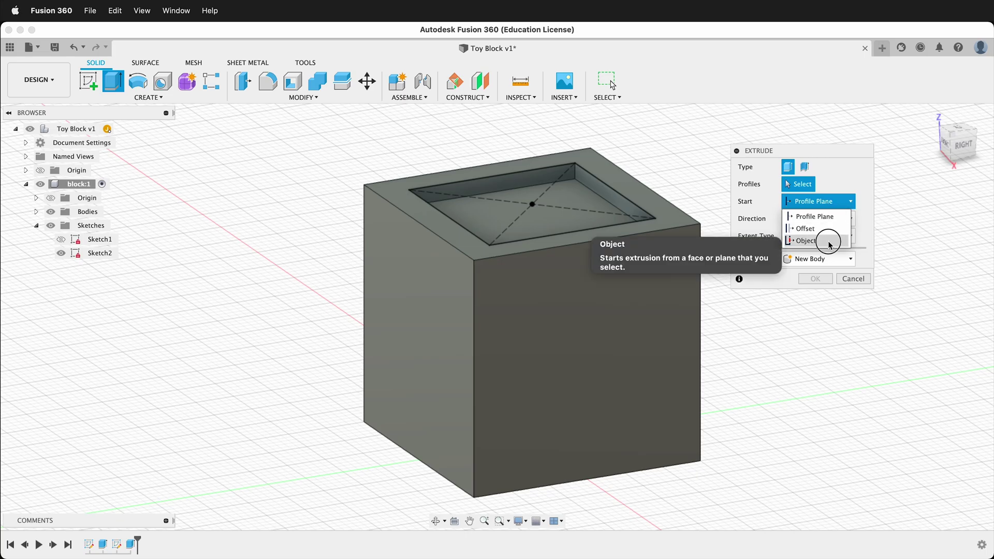
pyautogui.keyDown('shift'); pyautogui.moveTo(649, 333); pyautogui.dragTo(642, 245, button='middle'); pyautogui.keyUp('shift')
pyautogui.click(489, 313)
pyautogui.keyDown('shift'); pyautogui.moveTo(567, 216); pyautogui.dragTo(579, 322, button='middle'); pyautogui.keyUp('shift')
pyautogui.click(796, 192)
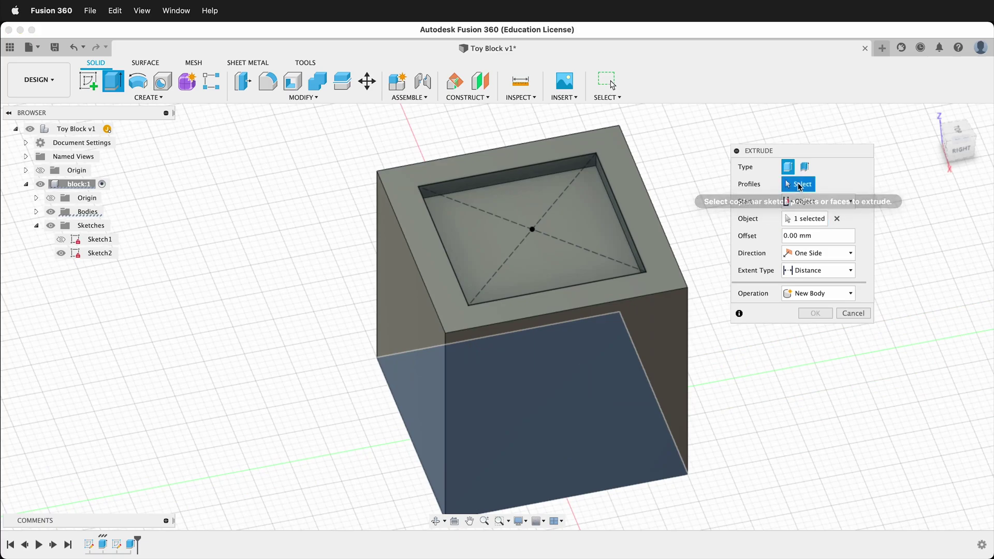
pyautogui.click(547, 207)
pyautogui.keyDown('shift'); pyautogui.moveTo(582, 267); pyautogui.dragTo(753, 277, button='middle'); pyautogui.keyUp('shift')
pyautogui.write('2')
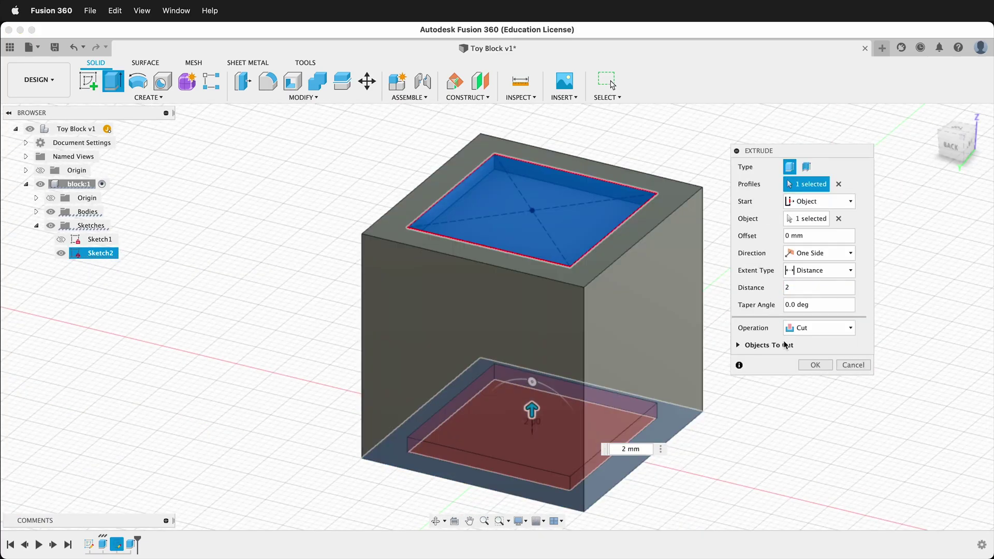
pyautogui.click(805, 365)
pyautogui.click(60, 254)
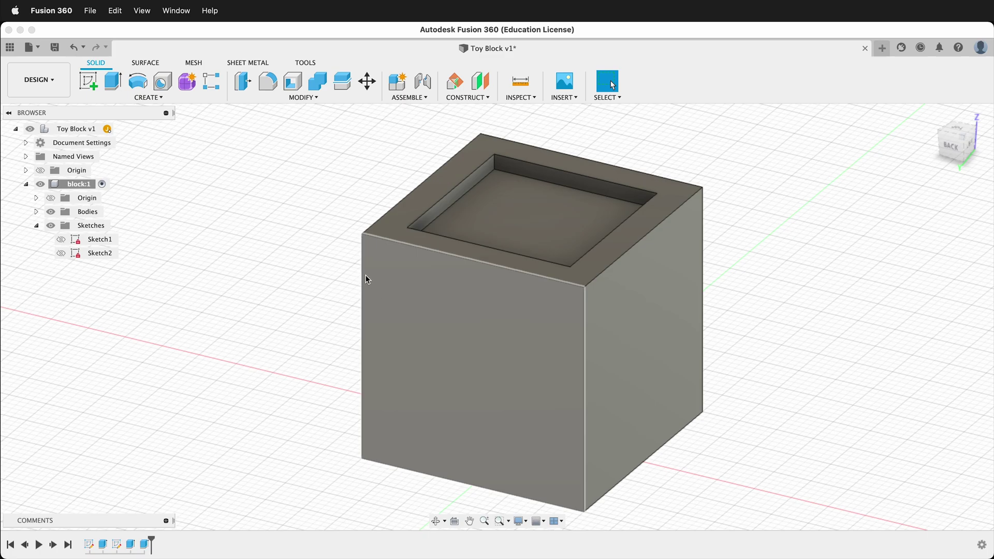
# Fillet the four vertical outer edges of the block with a 2 mm radius
pyautogui.click(364, 262)
pyautogui.keyDown('shift'); pyautogui.click(587, 319); pyautogui.keyUp('shift')
pyautogui.keyDown('shift'); pyautogui.click(584, 318); pyautogui.keyUp('shift')
pyautogui.keyDown('shift'); pyautogui.click(700, 233); pyautogui.keyUp('shift')
pyautogui.keyDown('shift'); pyautogui.moveTo(434, 171); pyautogui.dragTo(405, 232, button='middle'); pyautogui.keyUp('shift')
pyautogui.click(366, 268)
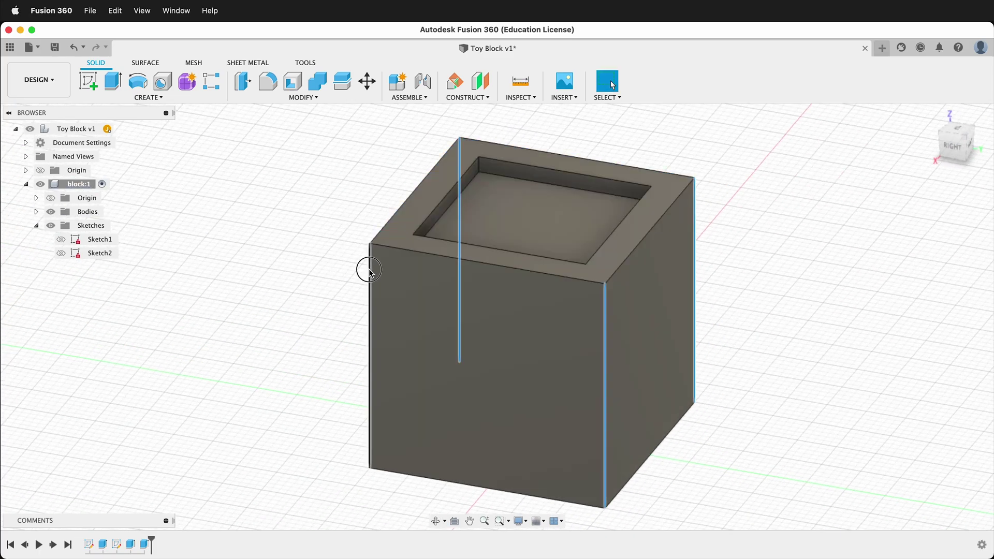
pyautogui.click(266, 87)
pyautogui.write('2')
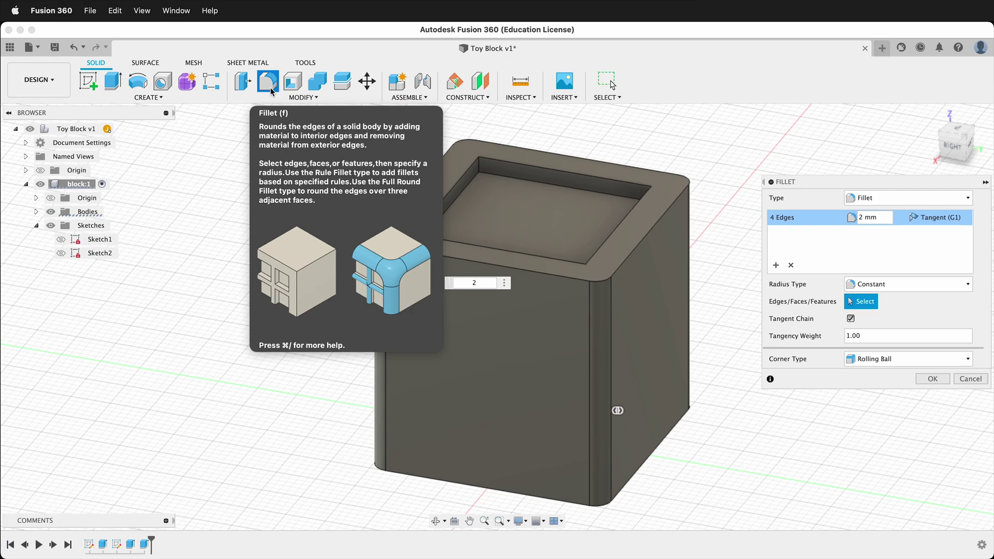
pyautogui.press('Return')
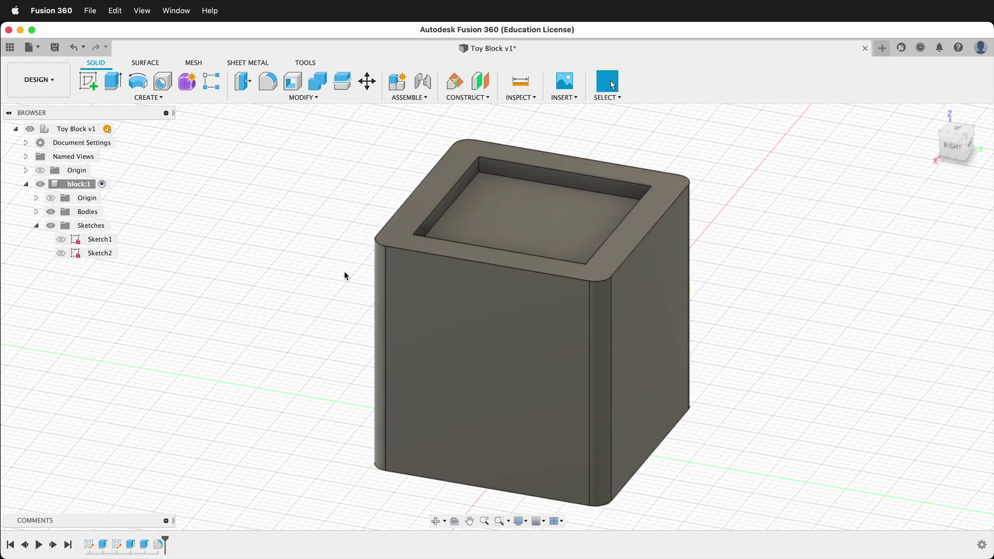
# Activate the top-level Toy Block component and create a new internal component named Letter 1 under it
pyautogui.moveTo(291, 267)
pyautogui.keyDown('shift'); pyautogui.mouseDown(button='middle')
pyautogui.moveTo(301, 283)
pyautogui.moveTo(290, 279)
pyautogui.mouseUp(button='middle'); pyautogui.keyUp('shift')
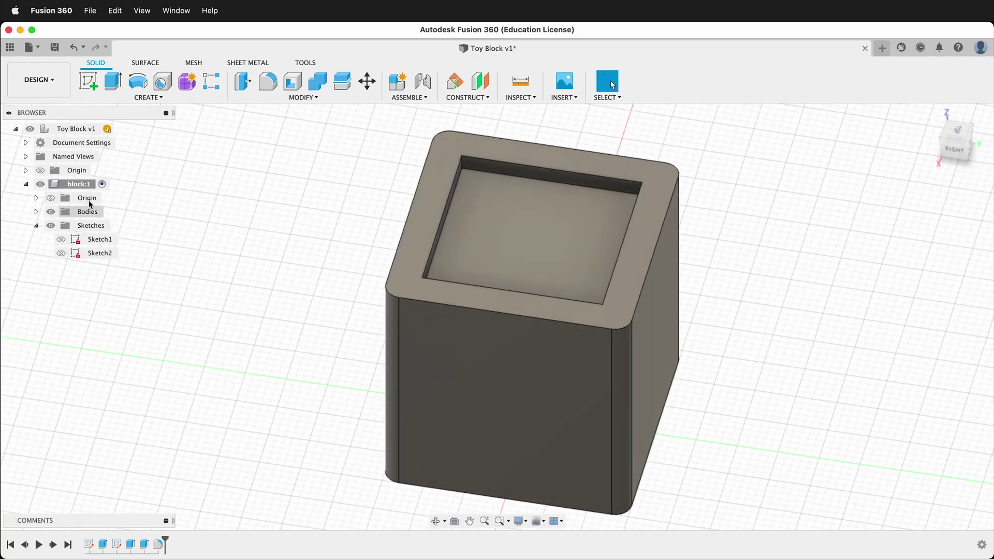
pyautogui.click(123, 129)
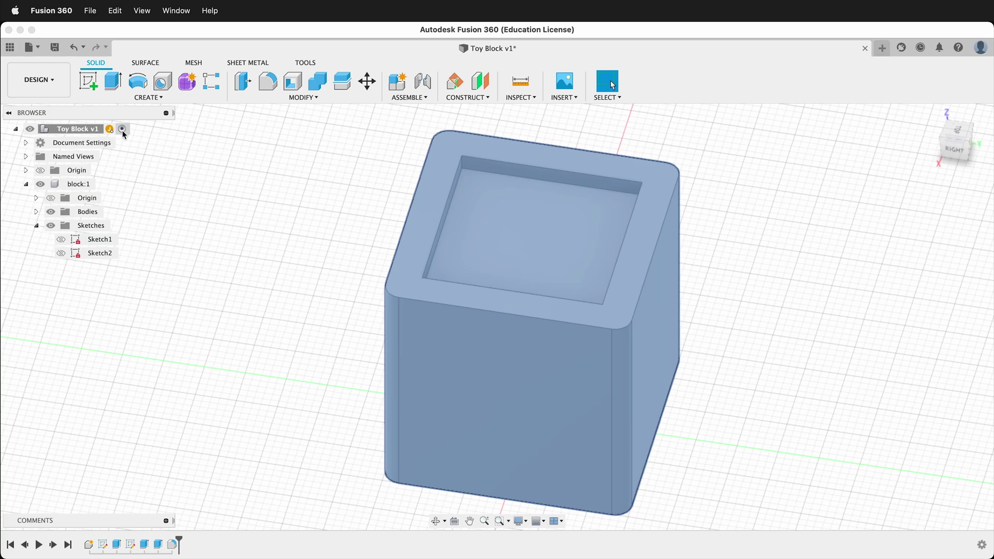
pyautogui.click(148, 98)
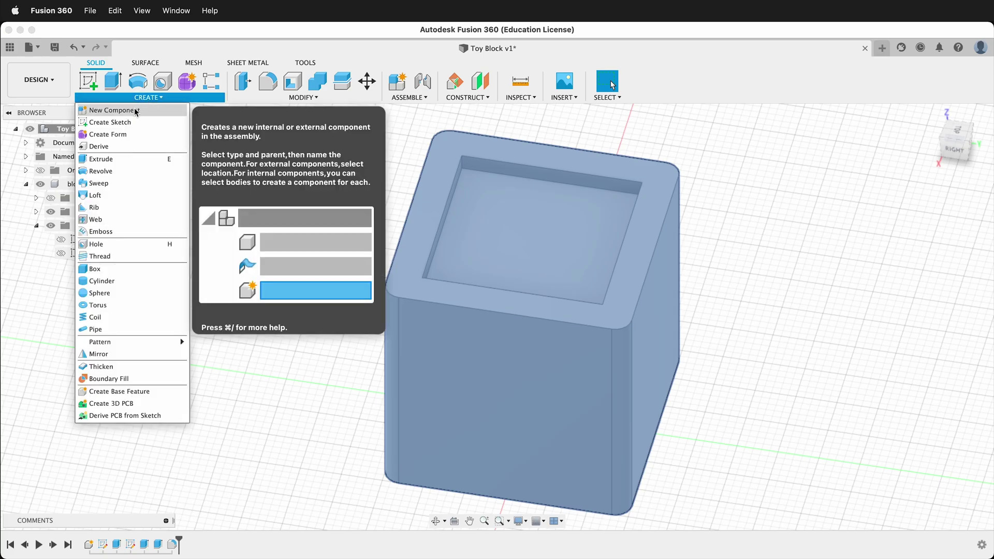
pyautogui.click(145, 104)
pyautogui.doubleClick(901, 252)
pyautogui.write('Letter 1')
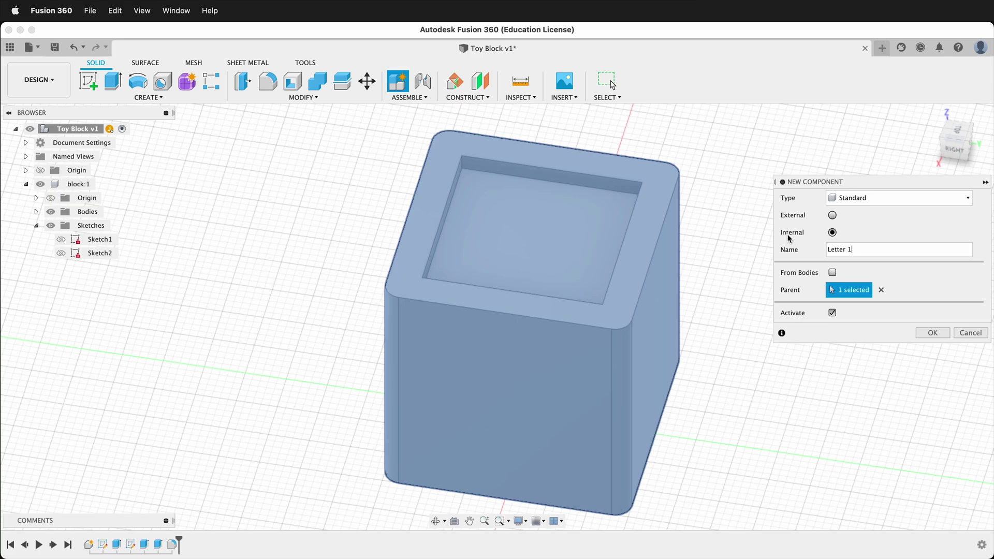
pyautogui.press('Return')
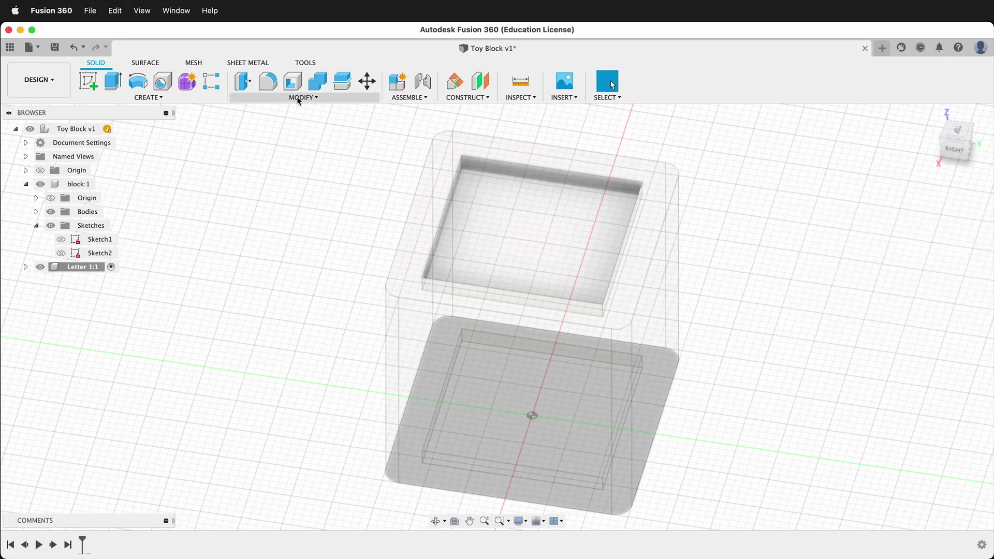
# Start a sketch on the block's top rim face and draw a center rectangle at the origin with a height of innerSquare-3
pyautogui.click(88, 83)
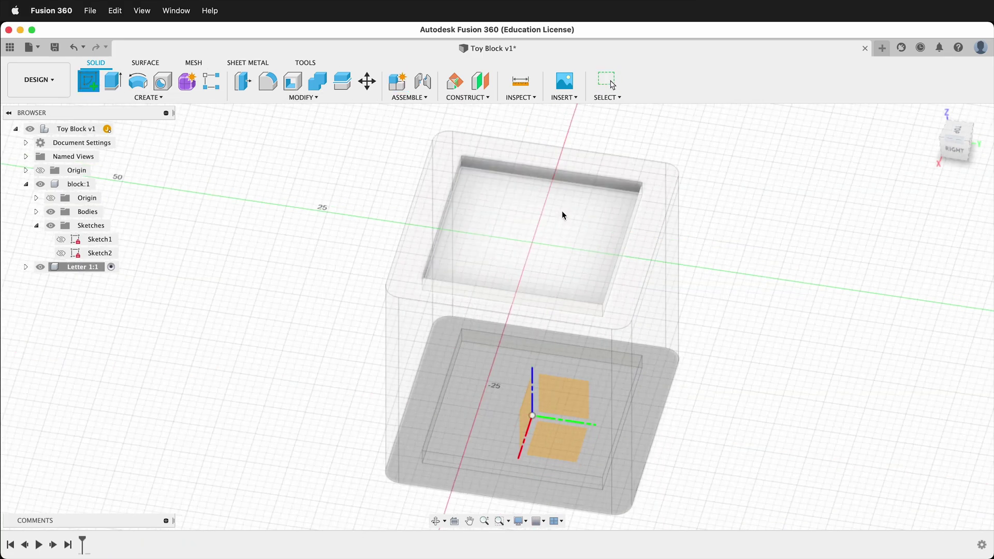
pyautogui.click(428, 176)
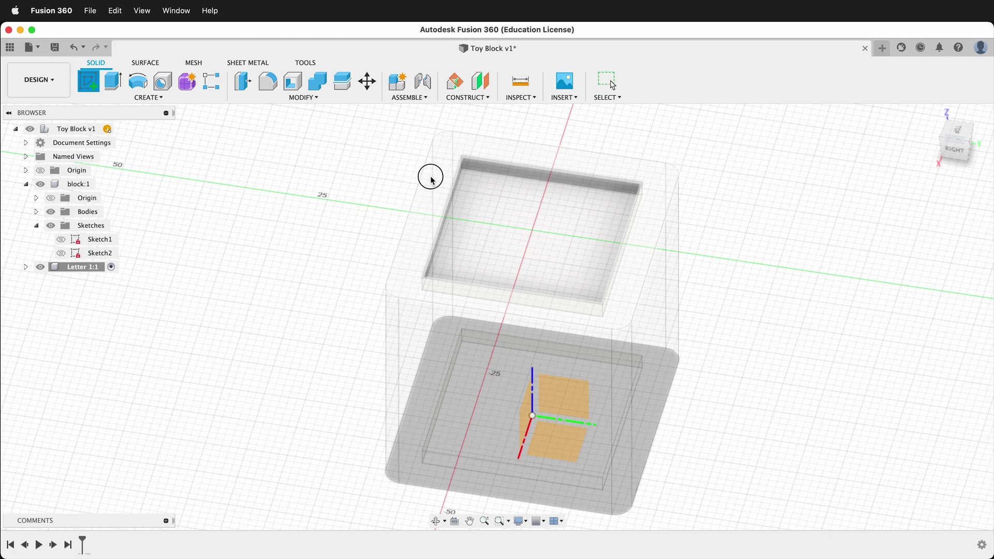
pyautogui.scroll(3, 577, 137)
pyautogui.click(154, 99)
pyautogui.moveTo(138, 122)
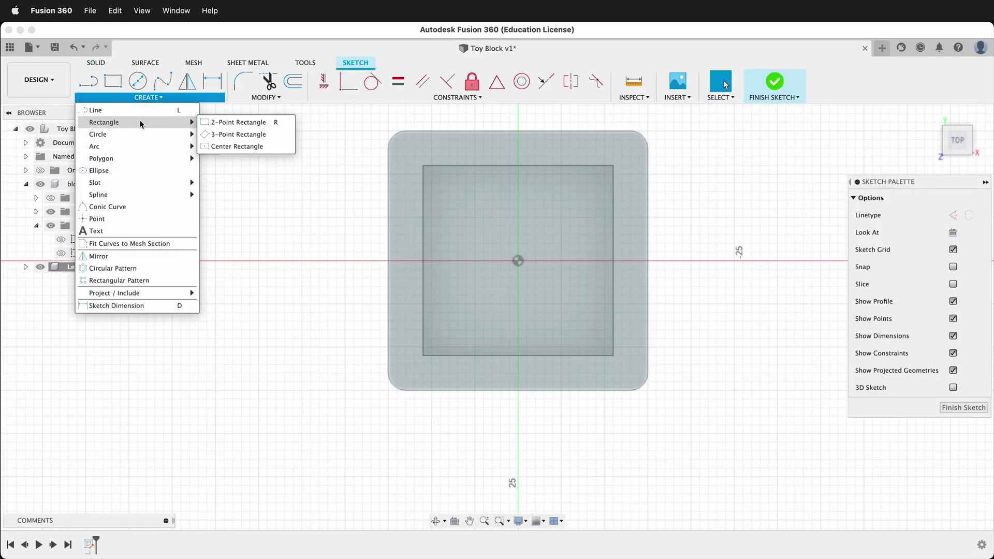
pyautogui.click(233, 146)
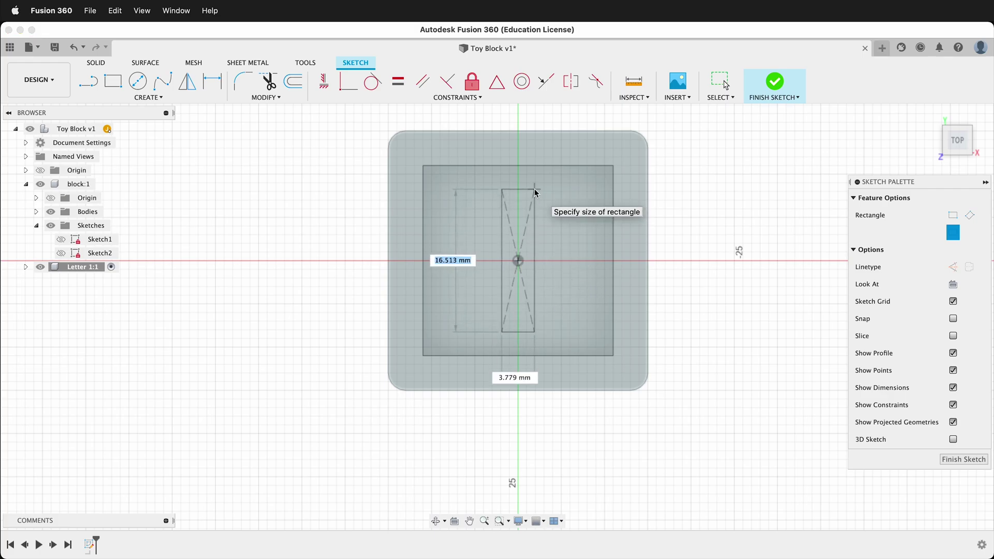
pyautogui.write('in')
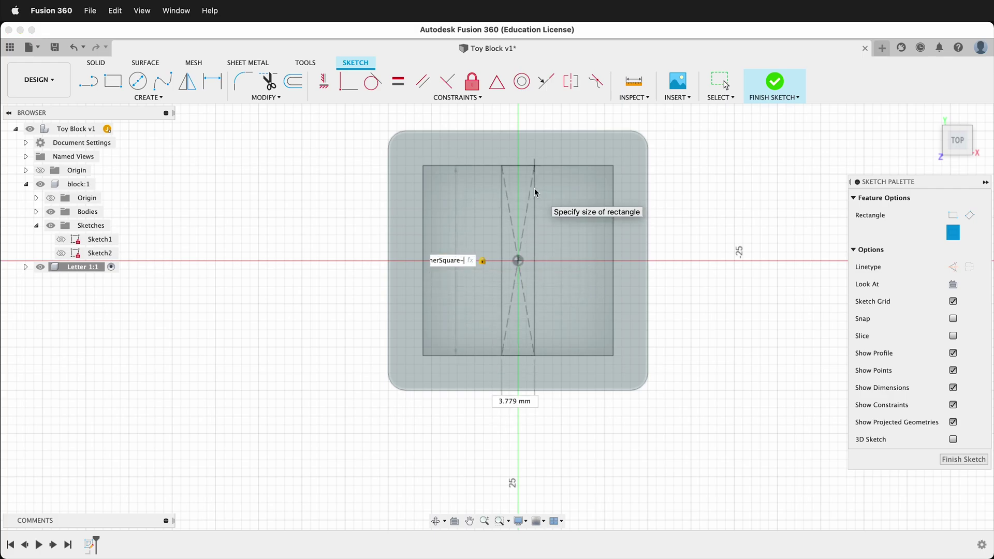
pyautogui.write('nerSquare-3')
pyautogui.press('Return')
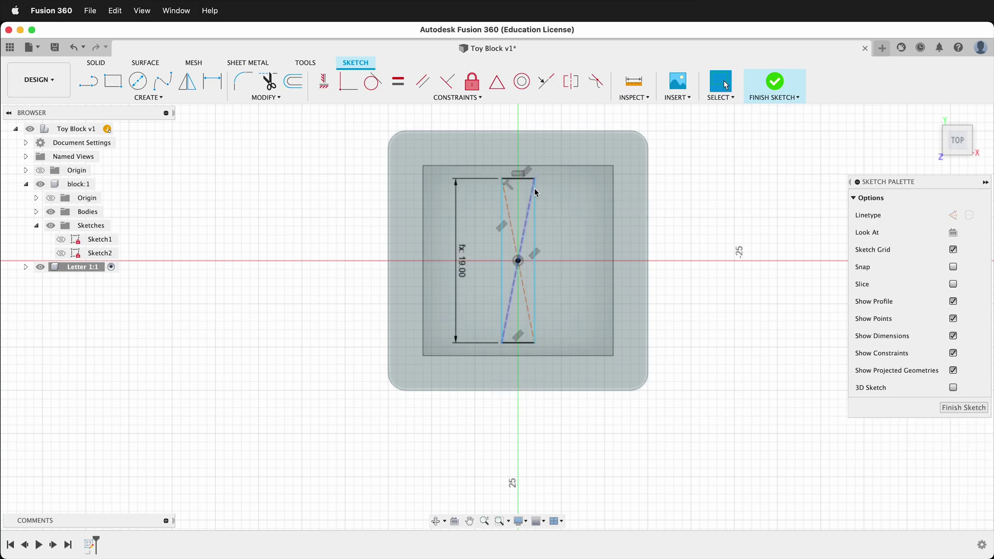
# Dimension the narrow rectangle's width to 4 mm and finish the sketch
pyautogui.click(522, 179)
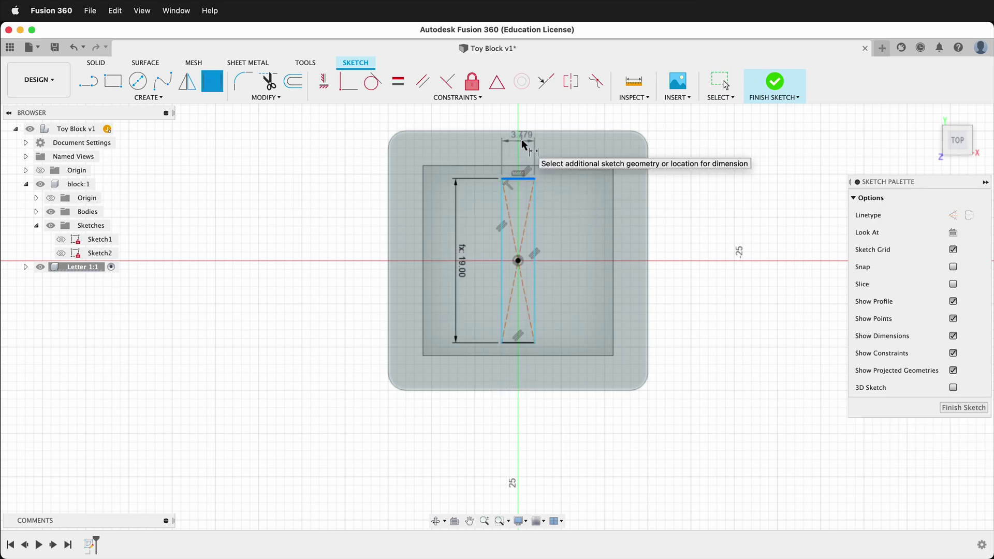
pyautogui.click(521, 139)
pyautogui.write('4')
pyautogui.press('Return')
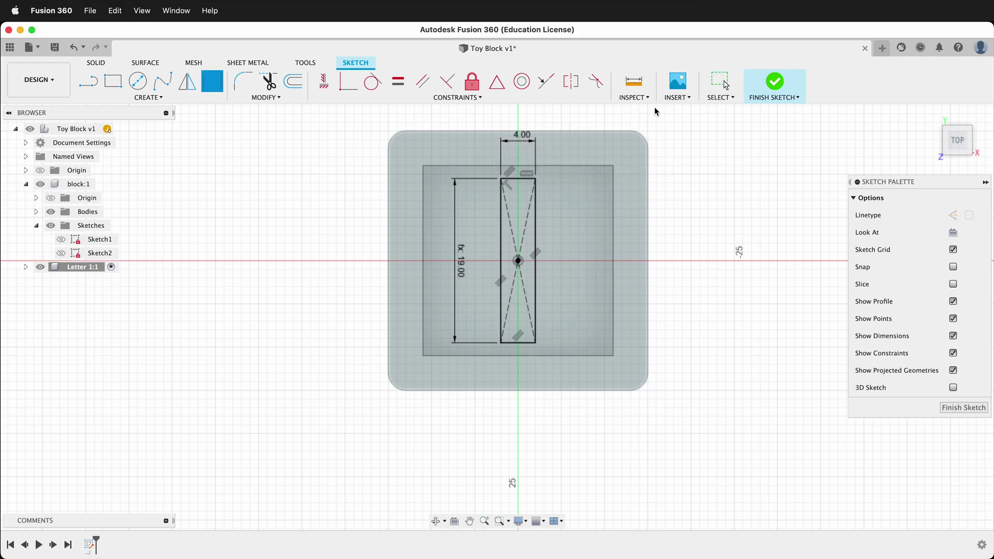
pyautogui.click(965, 408)
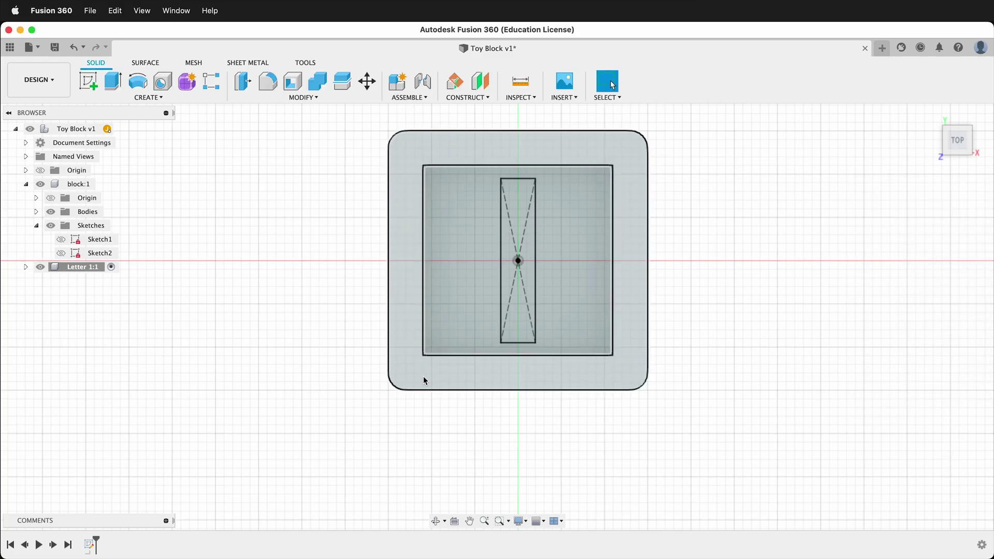
# Extrude the narrow rectangle profile by -2 mm into the block's recess as a new body
pyautogui.press('e')
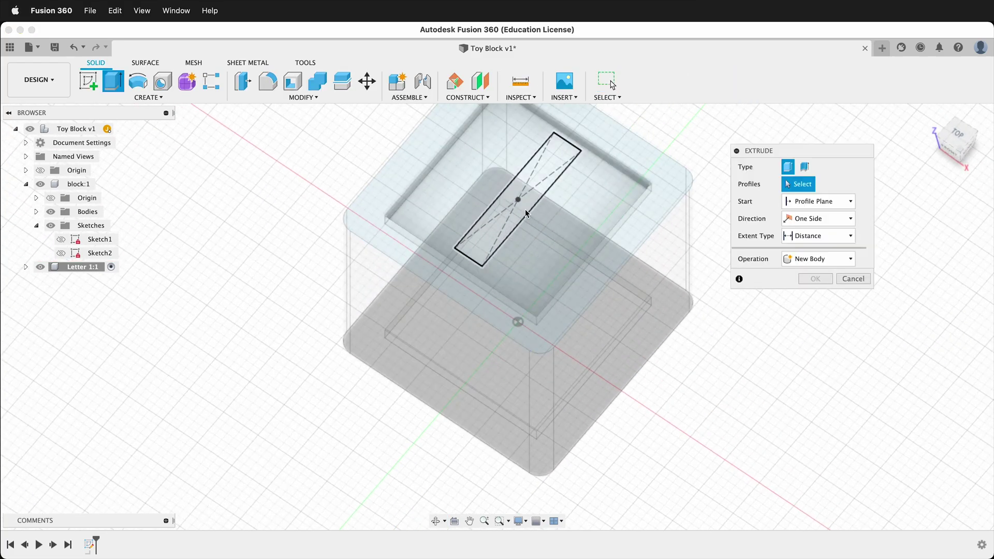
pyautogui.click(544, 156)
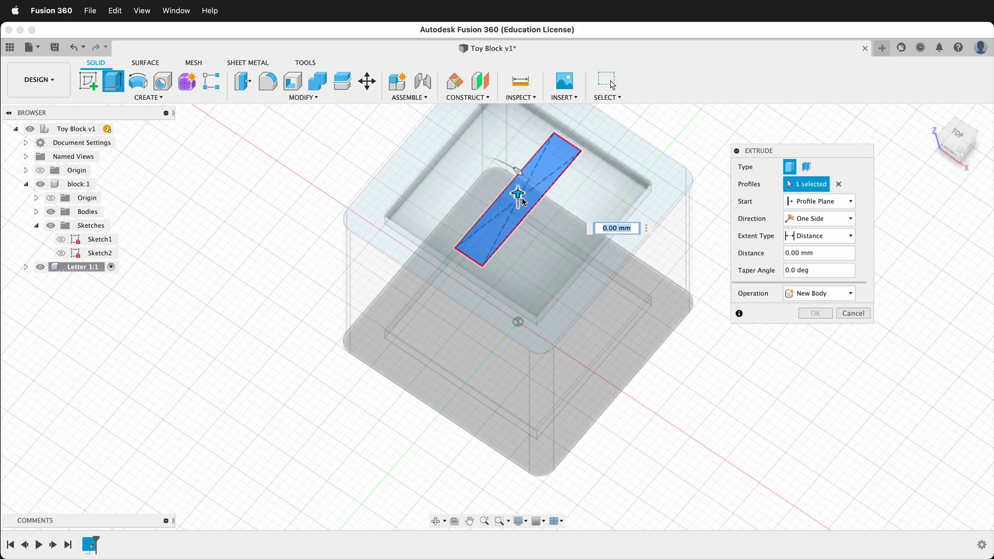
pyautogui.write('-2')
pyautogui.press('Return')
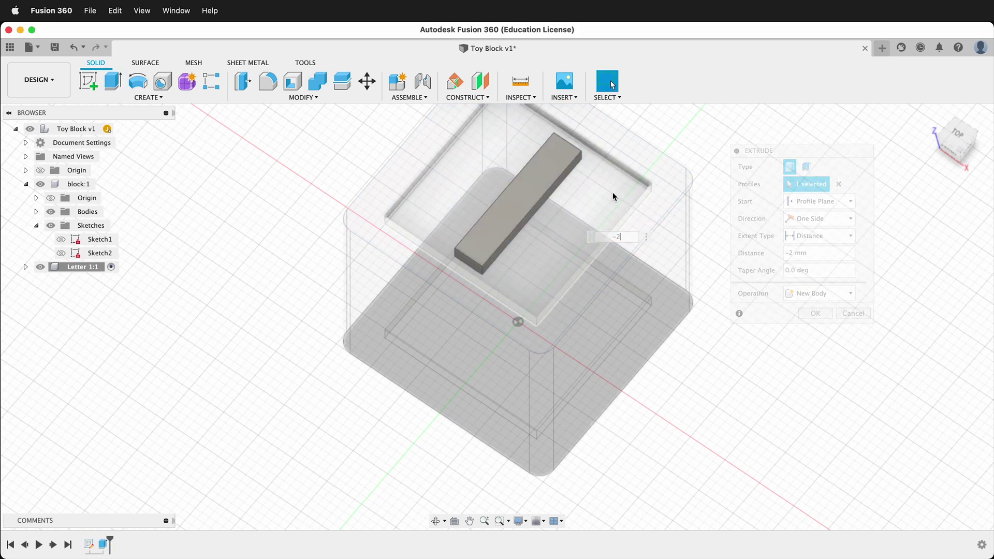
# Fillet the upper face and the four vertical edges of the narrow letter bar with a 0.1 mm radius
pyautogui.scroll(5, 525, 240)
pyautogui.keyDown('shift'); pyautogui.moveTo(525, 239); pyautogui.dragTo(514, 249, button='middle'); pyautogui.keyUp('shift')
pyautogui.click(496, 272)
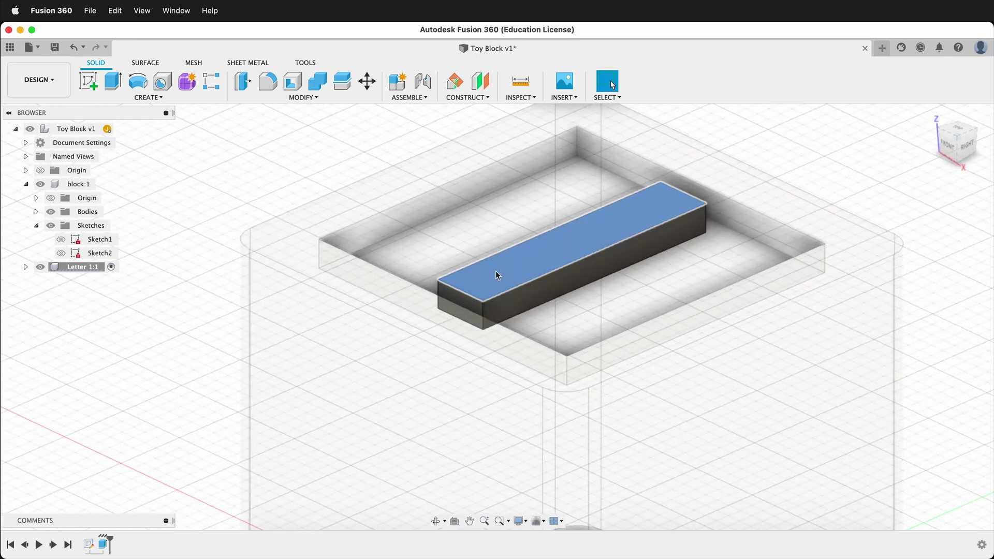
pyautogui.scroll(5, 440, 286)
pyautogui.keyDown('shift'); pyautogui.click(434, 284); pyautogui.keyUp('shift')
pyautogui.scroll(-5, 637, 310)
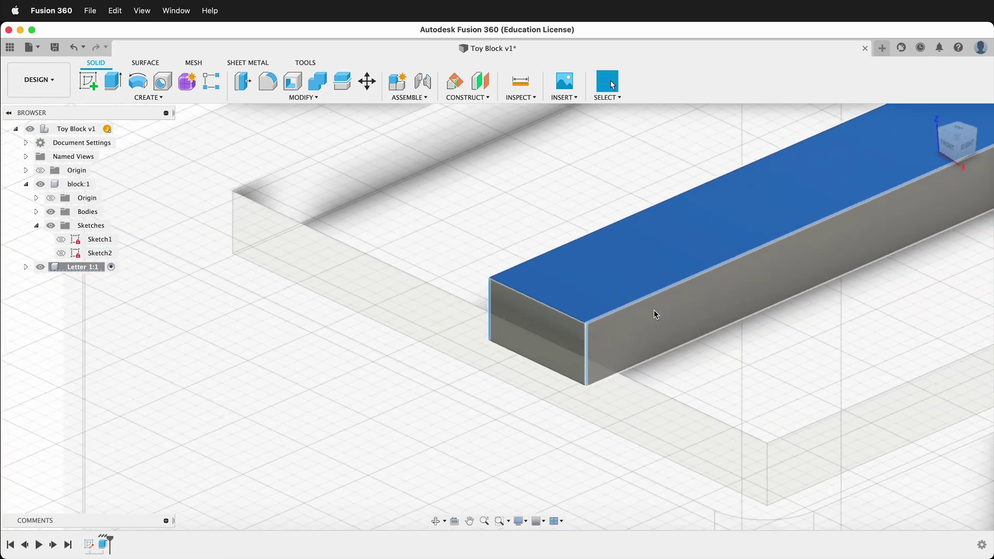
pyautogui.scroll(8, 907, 199)
pyautogui.scroll(4, 892, 194)
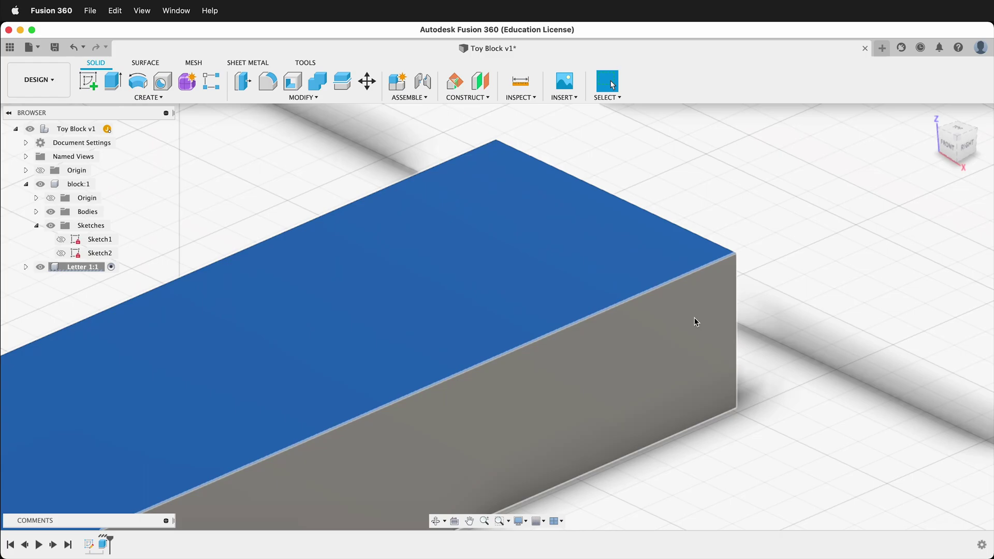
pyautogui.keyDown('shift'); pyautogui.click(736, 292); pyautogui.keyUp('shift')
pyautogui.keyDown('shift'); pyautogui.moveTo(448, 317); pyautogui.dragTo(486, 295, button='middle'); pyautogui.keyUp('shift')
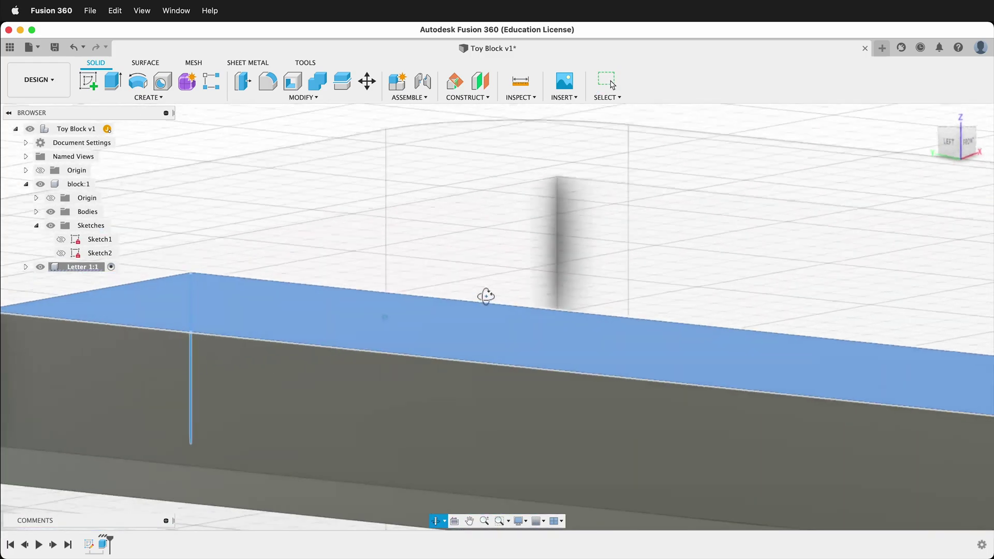
pyautogui.moveTo(308, 372); pyautogui.dragTo(469, 324, button='middle')
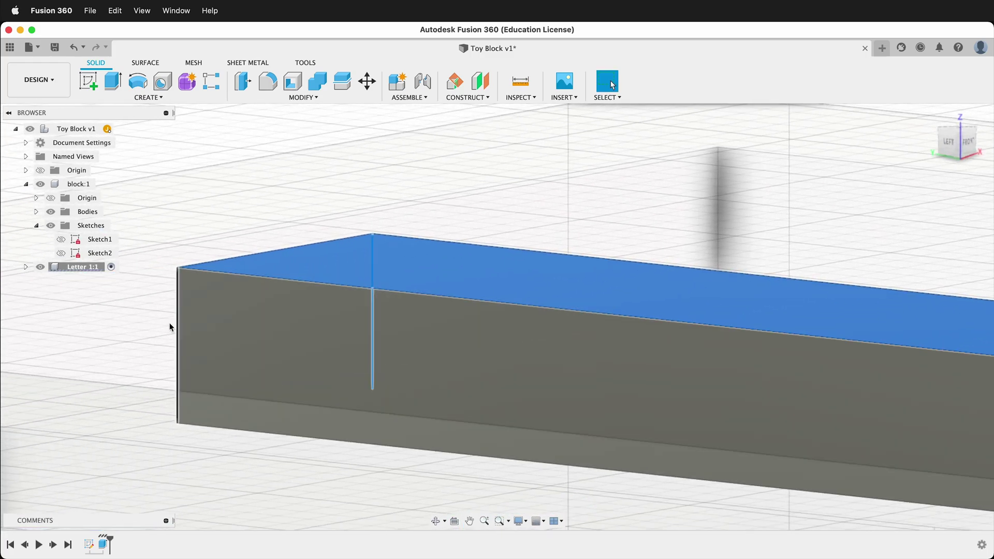
pyautogui.keyDown('shift'); pyautogui.click(180, 319); pyautogui.keyUp('shift')
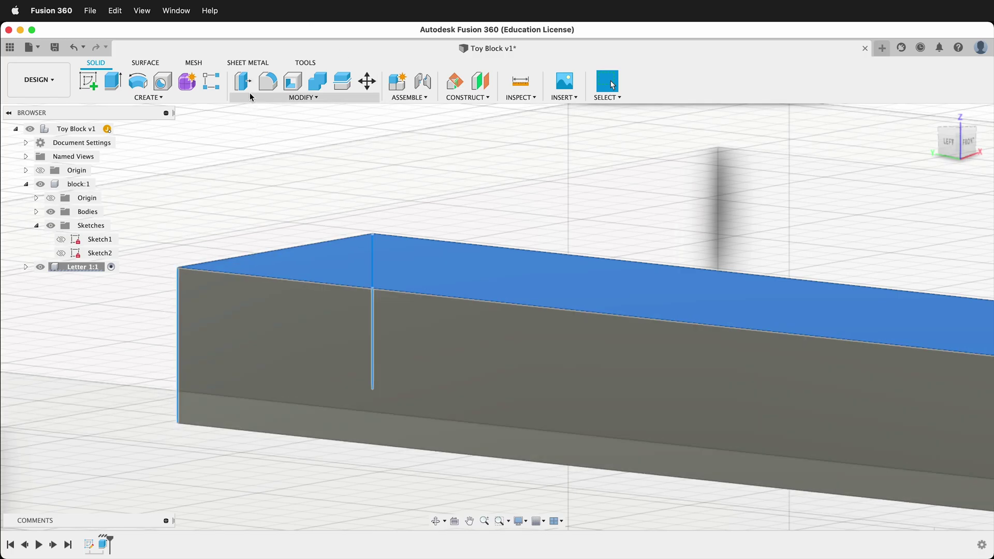
pyautogui.click(270, 84)
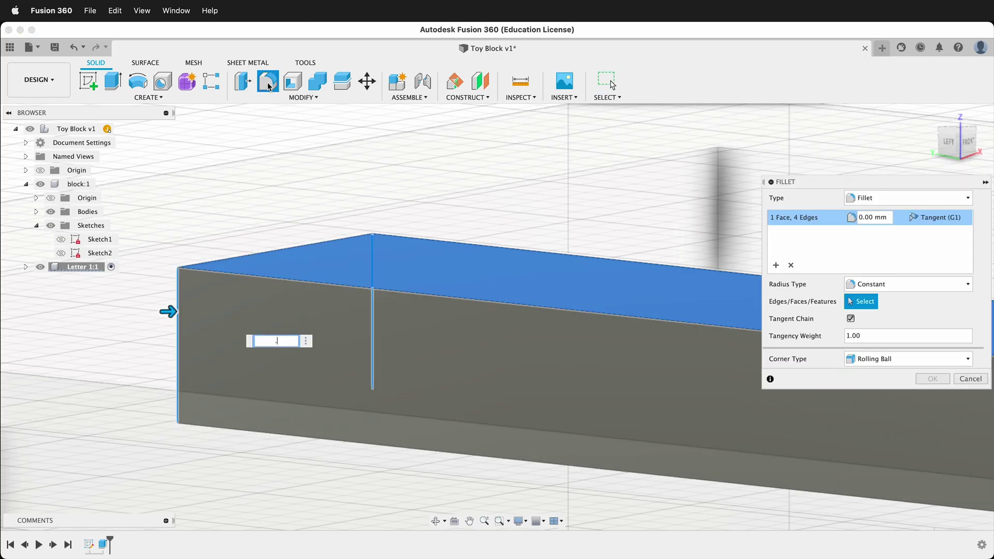
pyautogui.write('.1')
pyautogui.press('Return')
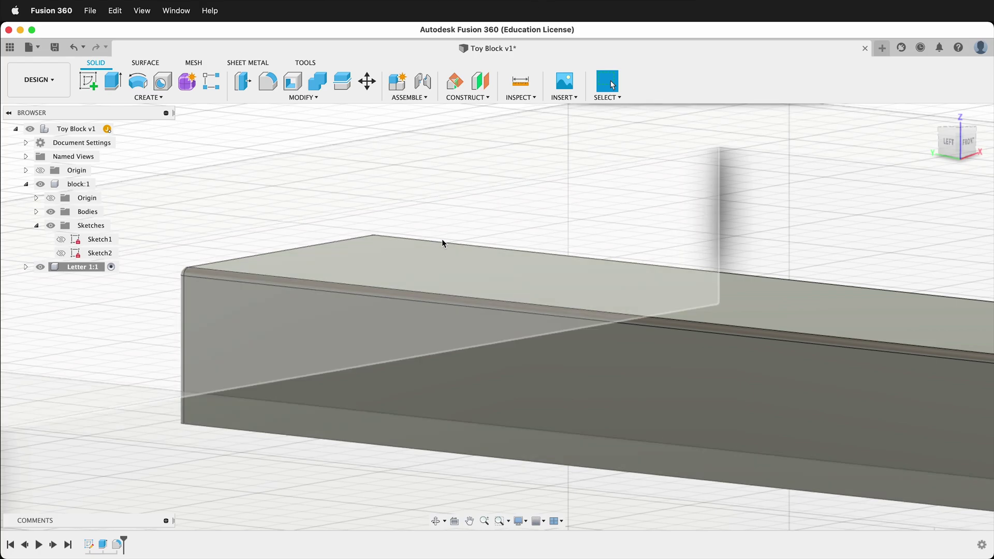
# Activate the top-level Toy Block component and create a new internal component named Letter 2 under it
pyautogui.scroll(-6, 442, 305)
pyautogui.keyDown('shift'); pyautogui.moveTo(443, 305); pyautogui.dragTo(378, 332, button='middle'); pyautogui.keyUp('shift')
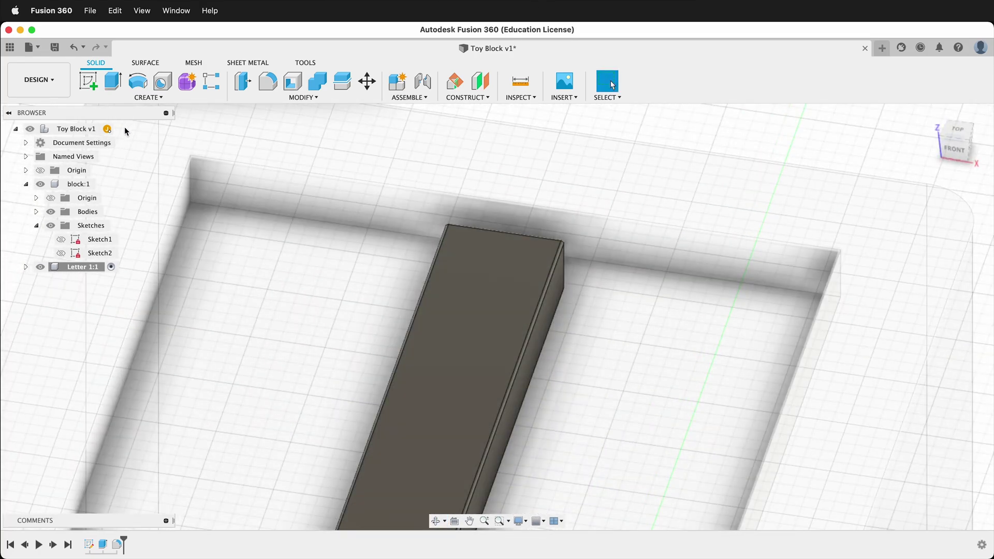
pyautogui.click(122, 129)
pyautogui.click(145, 98)
pyautogui.click(140, 108)
pyautogui.moveTo(894, 253); pyautogui.dragTo(814, 247)
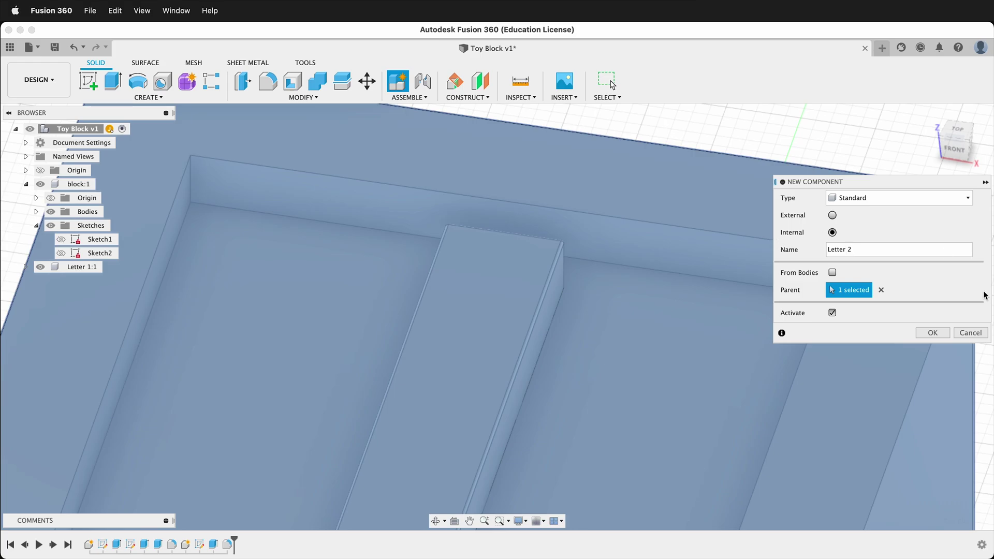
pyautogui.click(932, 333)
# Sketch a center rectangle at the origin on the block's bottom rim face, innerSquare-3 high and 4 mm wide
pyautogui.scroll(-10, 673, 331)
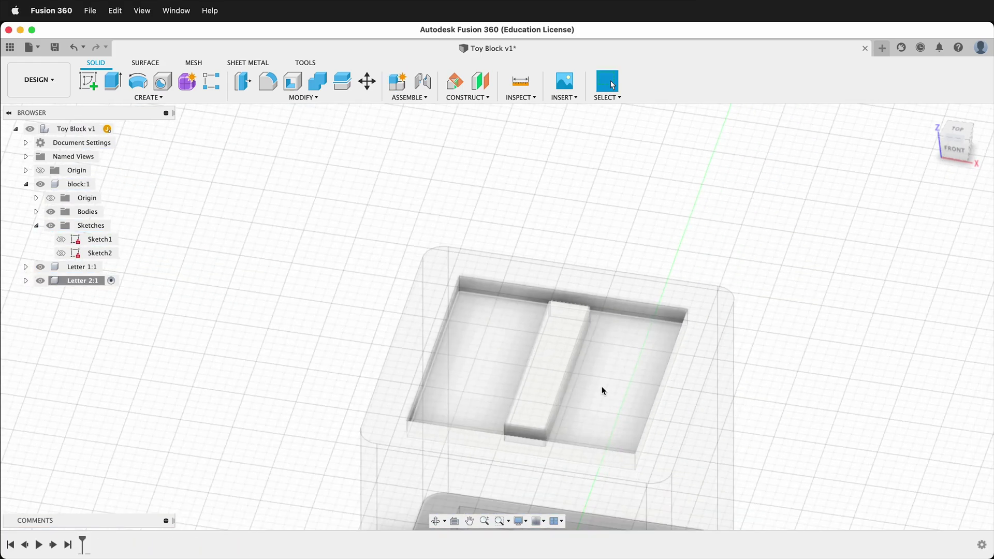
pyautogui.moveTo(607, 406)
pyautogui.keyDown('shift'); pyautogui.mouseDown(button='middle')
pyautogui.moveTo(600, 249)
pyautogui.moveTo(608, 229)
pyautogui.mouseUp(button='middle'); pyautogui.keyUp('shift')
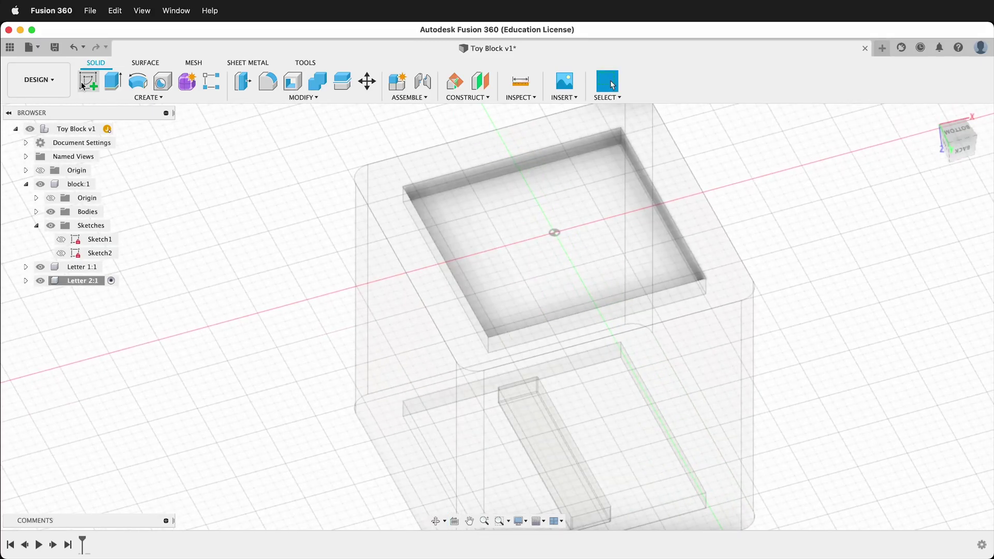
pyautogui.click(87, 84)
pyautogui.click(385, 185)
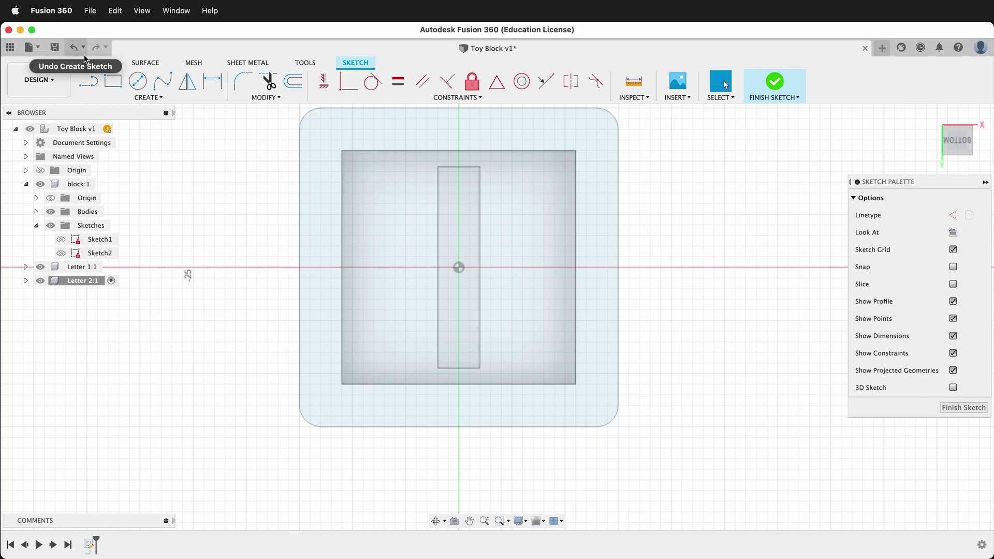
pyautogui.click(146, 100)
pyautogui.moveTo(144, 124)
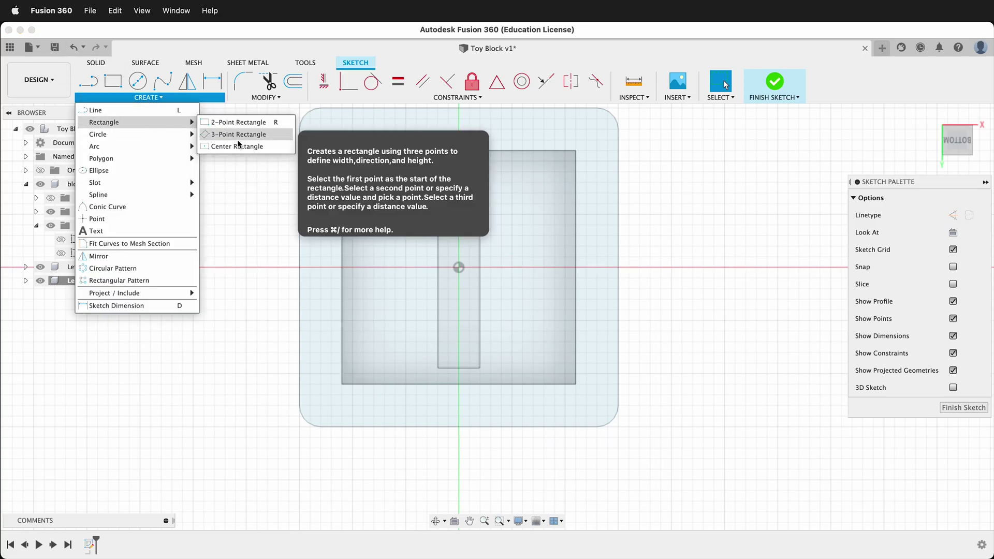
pyautogui.click(258, 148)
pyautogui.click(459, 267)
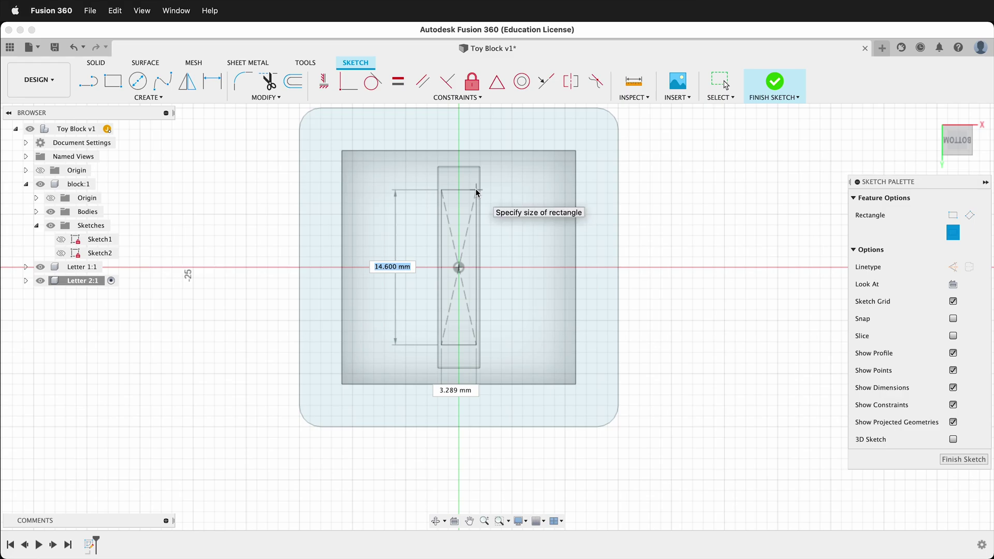
pyautogui.write('innerSquare')
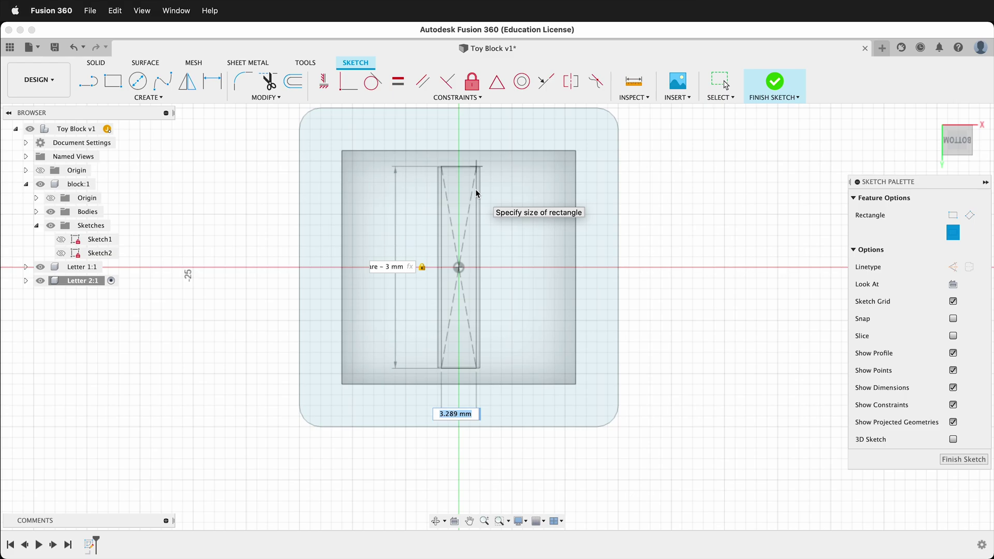
pyautogui.press('Return')
# Add a horizontal center rectangle at the origin, innerSquare-3 wide and 4 mm high, forming a cross, and finish the sketch
pyautogui.click(155, 97)
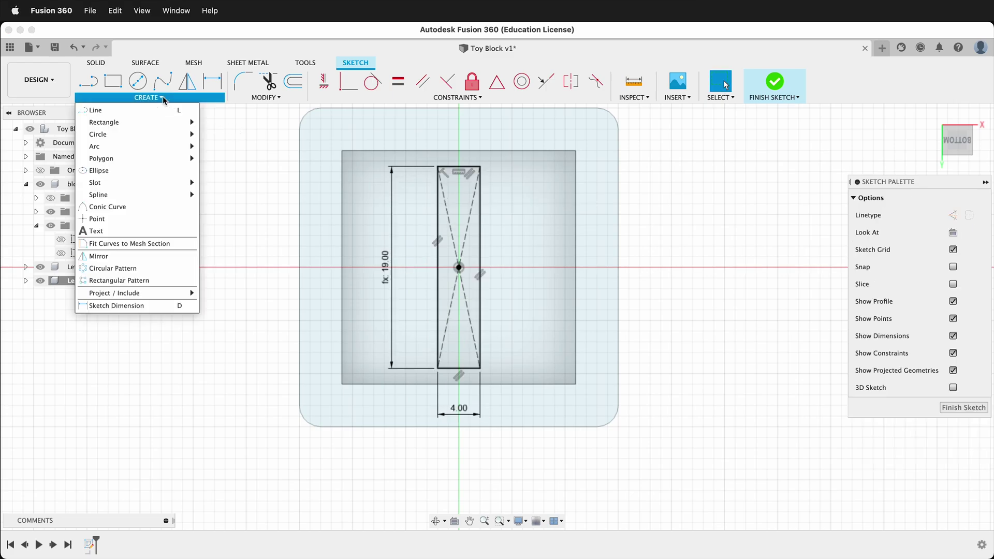
pyautogui.moveTo(136, 125)
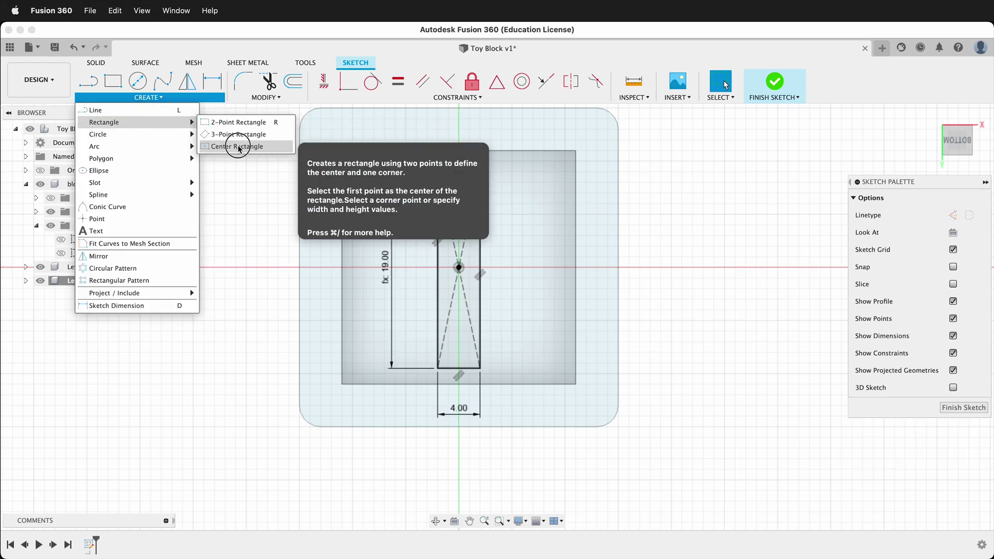
pyautogui.click(262, 146)
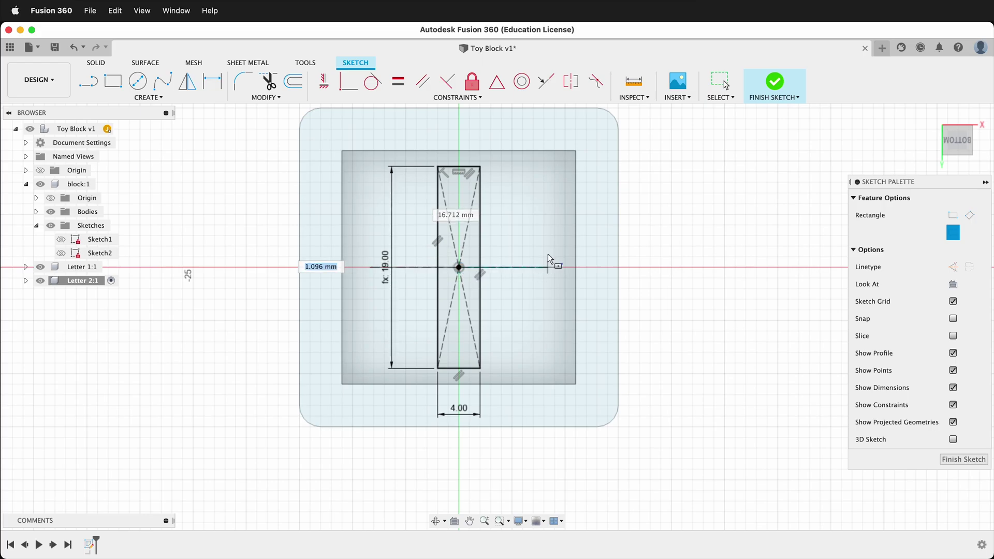
pyautogui.write('in')
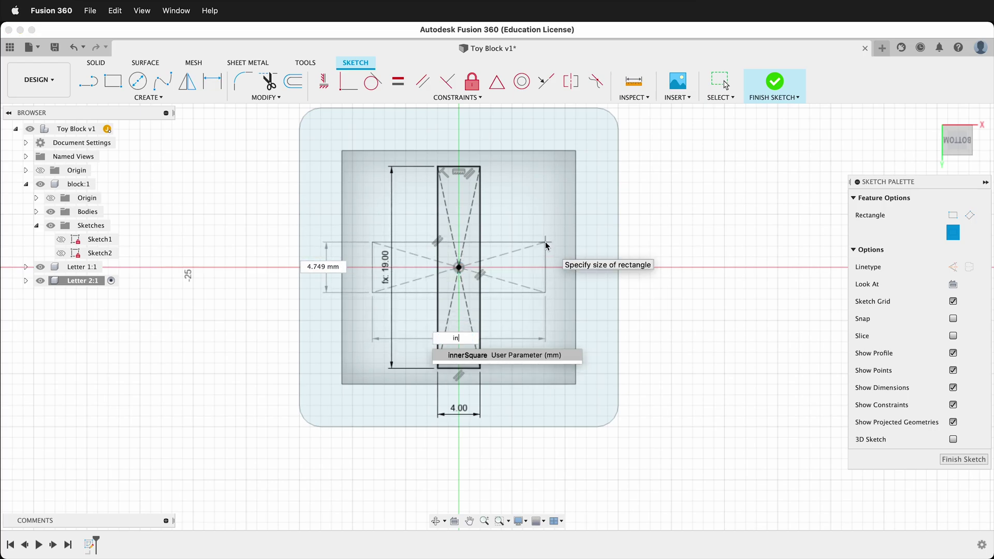
pyautogui.write('nerSquare-3')
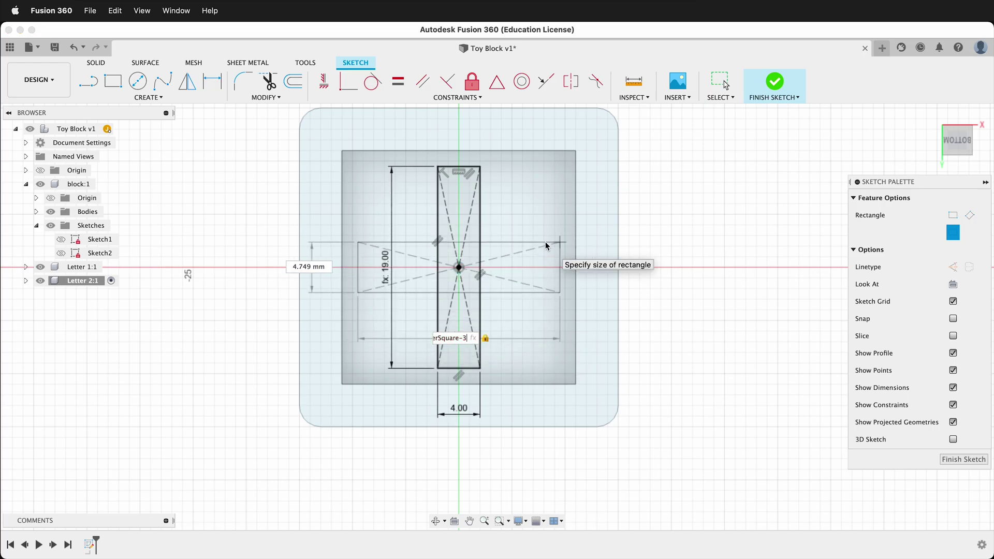
pyautogui.write('4')
pyautogui.press('Return')
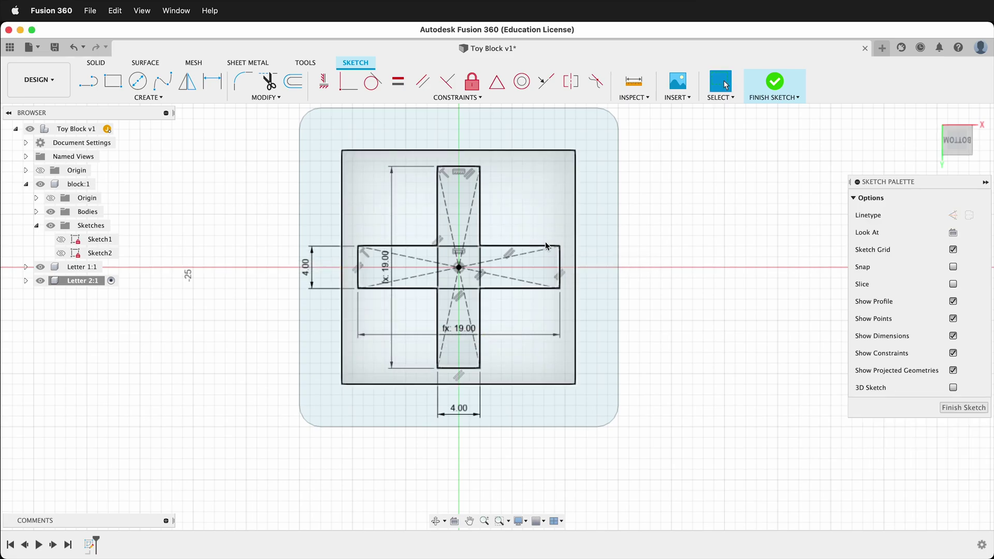
pyautogui.click(964, 407)
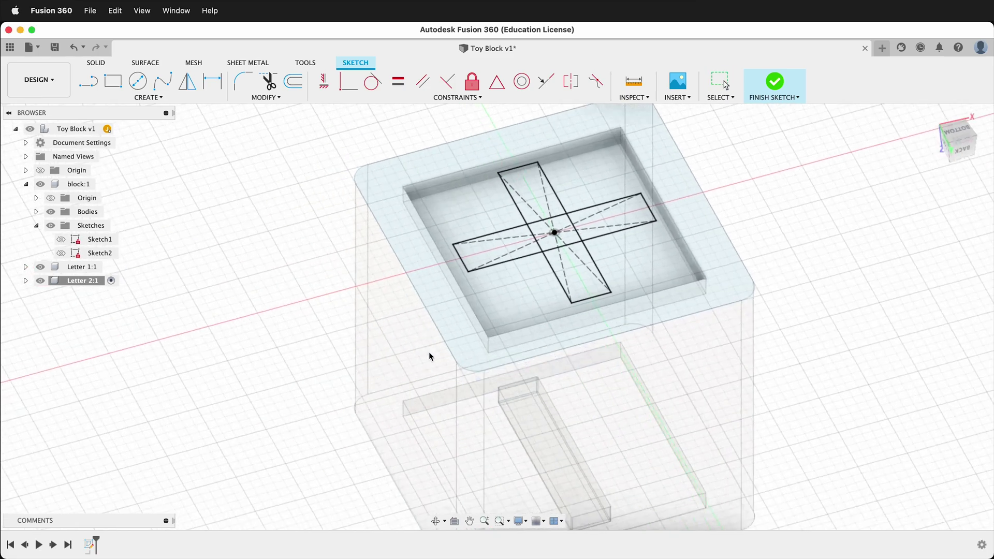
# Extrude all five profiles of the cross by -2 mm as a new body
pyautogui.press('e')
pyautogui.click(534, 208)
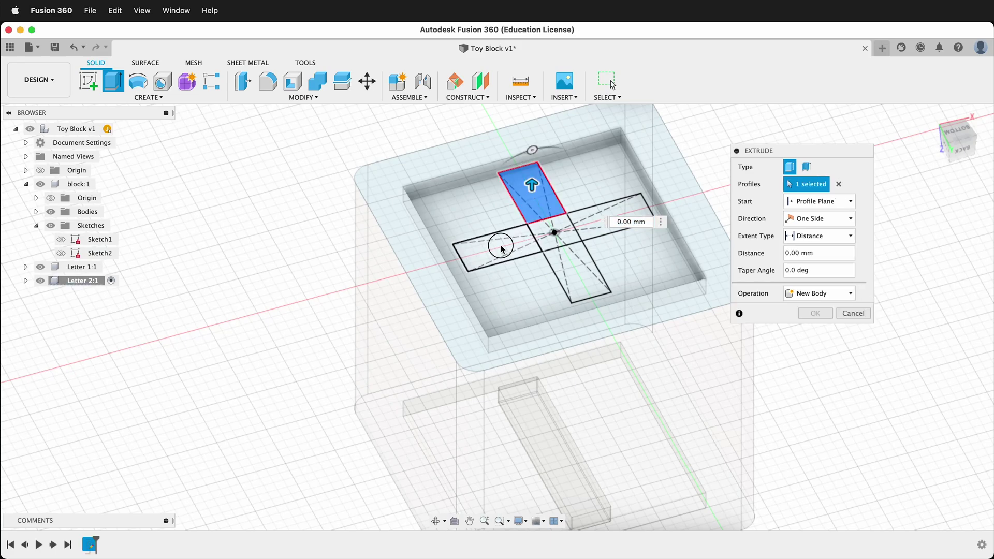
pyautogui.click(502, 249)
pyautogui.click(543, 226)
pyautogui.click(607, 212)
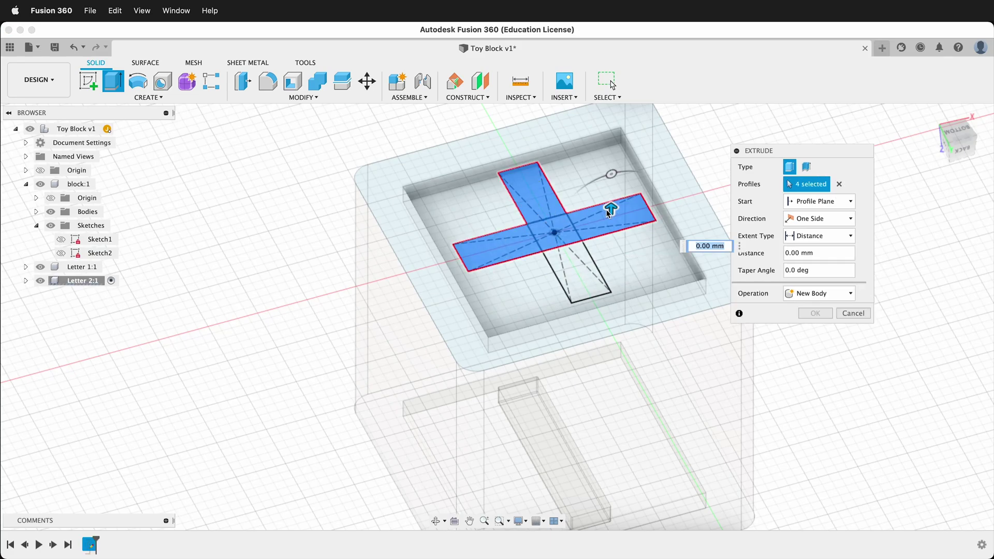
pyautogui.write('-2')
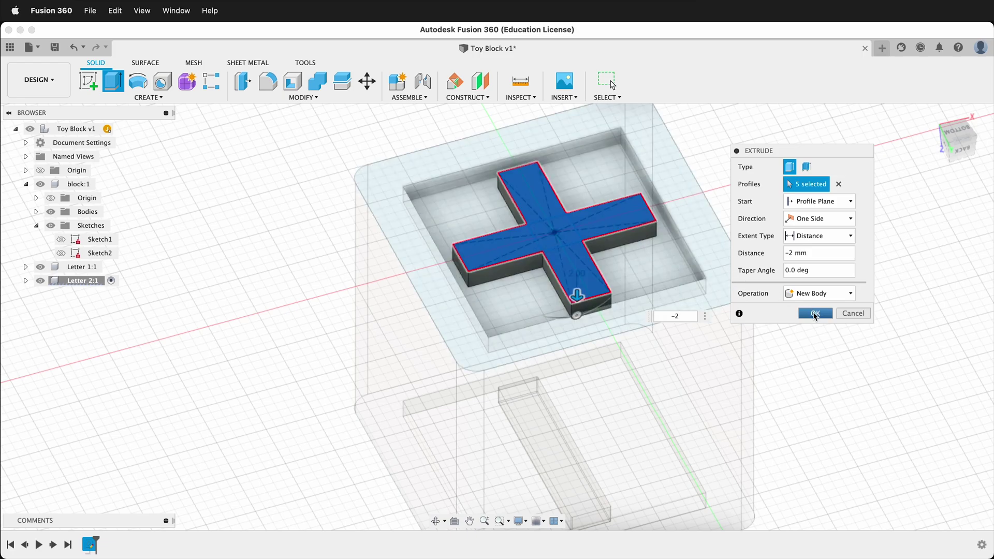
pyautogui.click(815, 314)
# Fillet the outer face and the vertical corner edges of the cross-shaped Letter 2 body with a 0.1 mm radius
pyautogui.scroll(5, 570, 227)
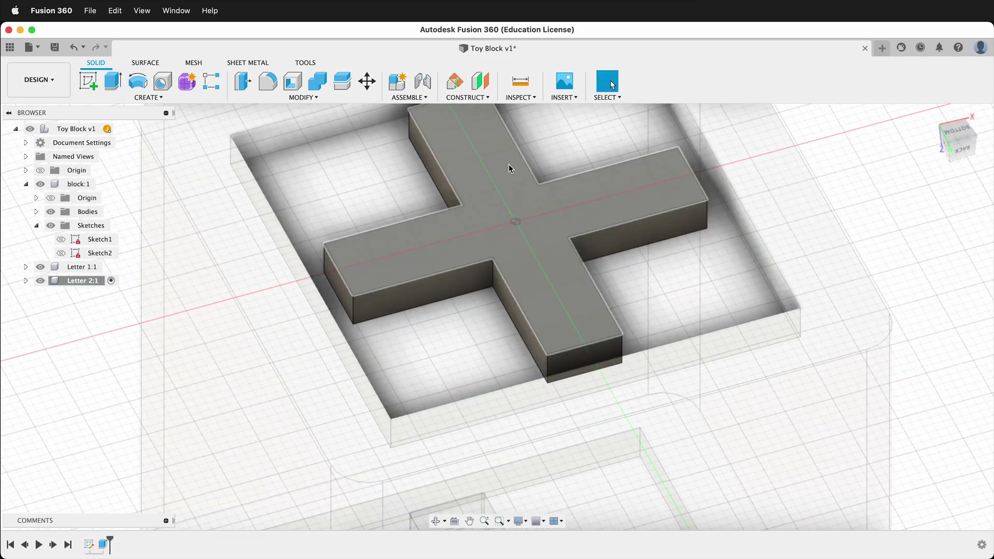
pyautogui.click(493, 195)
pyautogui.scroll(5, 308, 266)
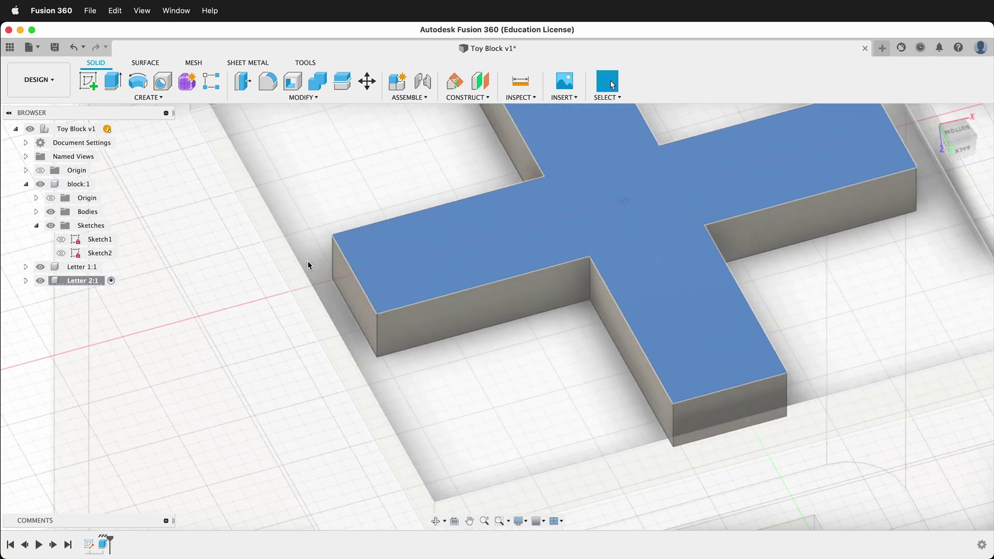
pyautogui.scroll(3, 308, 261)
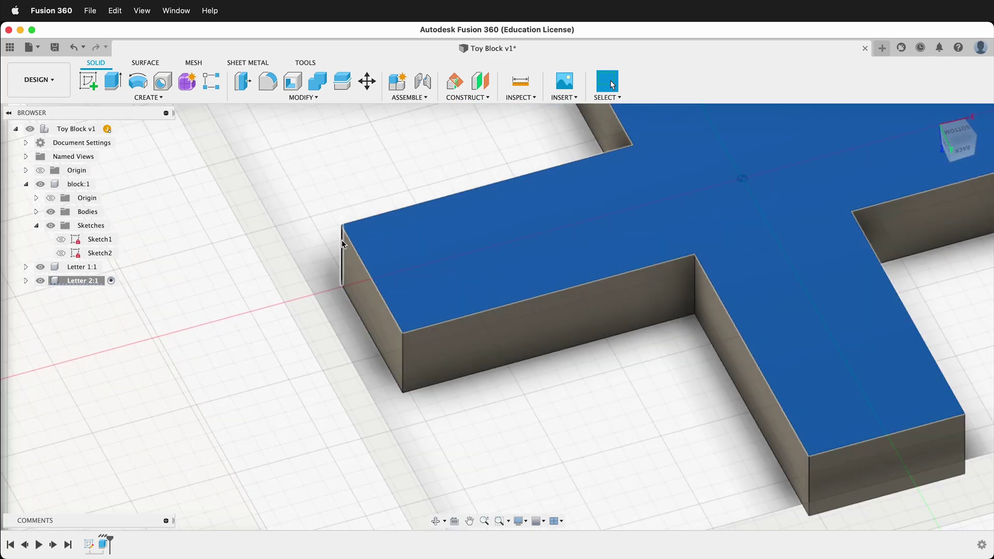
pyautogui.click(696, 293)
pyautogui.keyDown('shift'); pyautogui.click(962, 432); pyautogui.keyUp('shift')
pyautogui.keyDown('shift'); pyautogui.moveTo(810, 326); pyautogui.dragTo(718, 332, button='middle'); pyautogui.keyUp('shift')
pyautogui.moveTo(867, 344); pyautogui.dragTo(529, 199, button='middle')
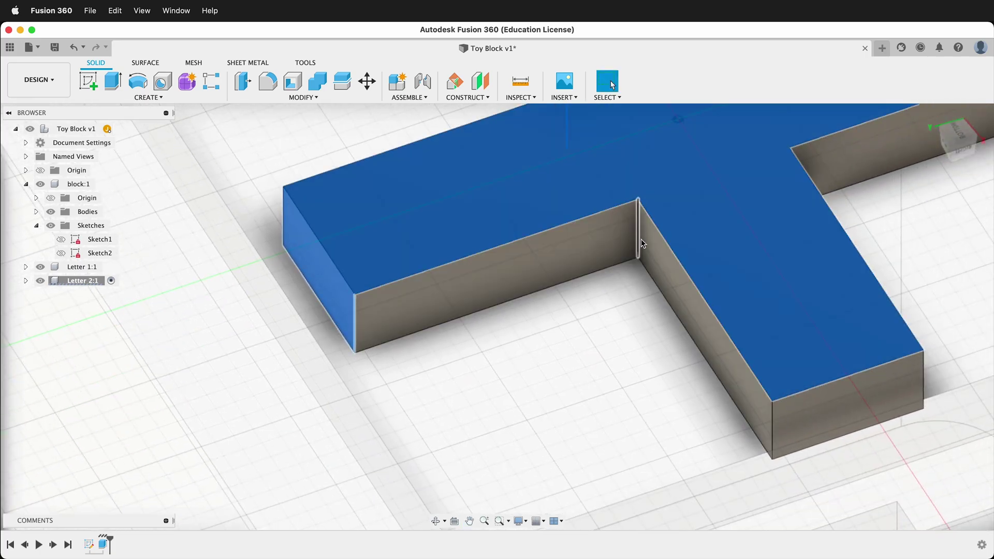
pyautogui.keyDown('shift'); pyautogui.click(639, 233); pyautogui.keyUp('shift')
pyautogui.keyDown('shift'); pyautogui.click(774, 419); pyautogui.keyUp('shift')
pyautogui.keyDown('shift'); pyautogui.moveTo(924, 375); pyautogui.dragTo(623, 184, button='middle'); pyautogui.keyUp('shift')
pyautogui.keyDown('shift'); pyautogui.click(368, 347); pyautogui.keyUp('shift')
pyautogui.keyDown('shift'); pyautogui.click(591, 419); pyautogui.keyUp('shift')
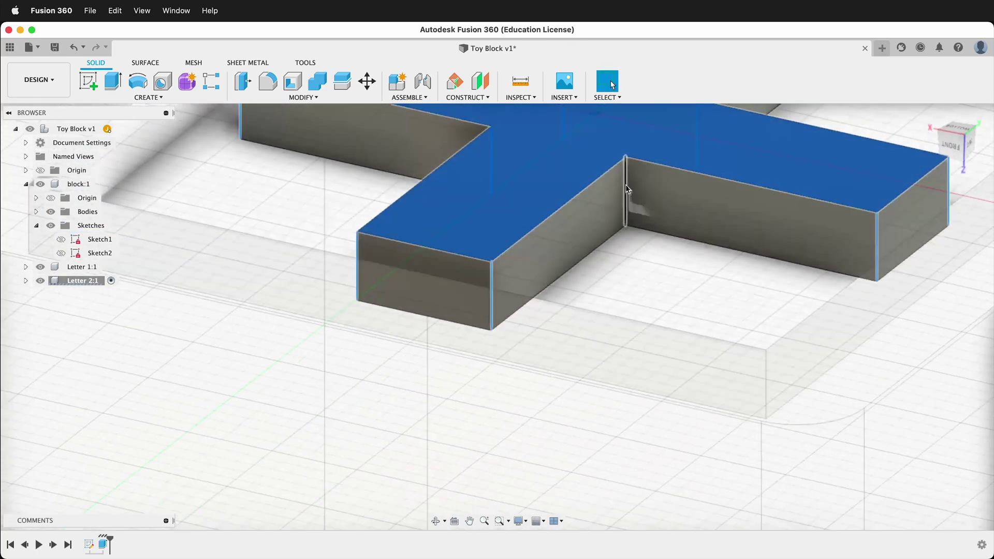
pyautogui.click(626, 184)
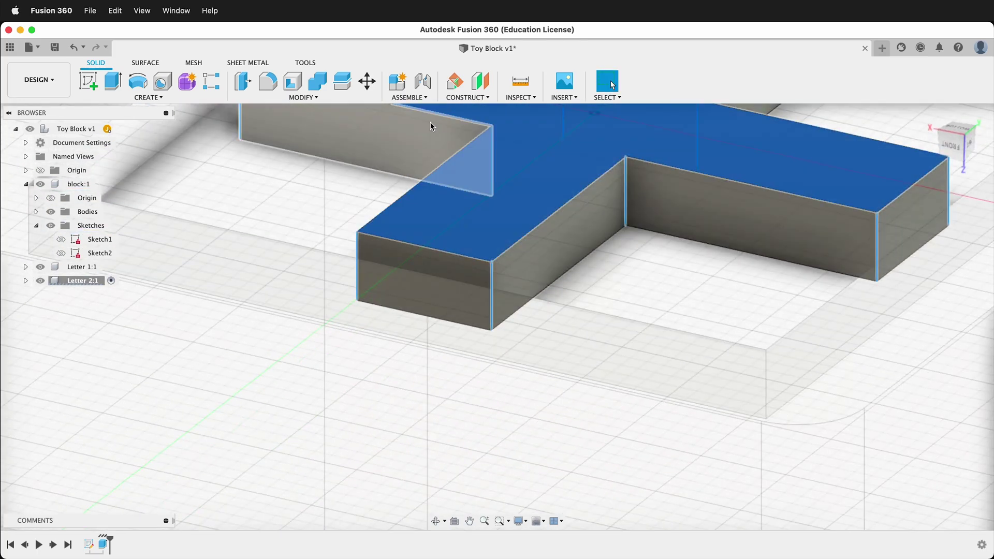
pyautogui.click(265, 83)
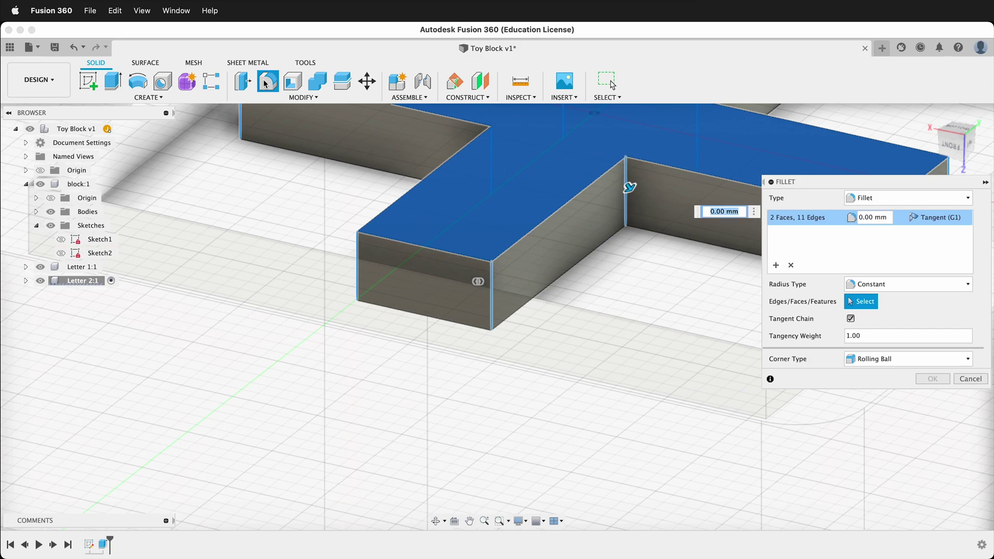
pyautogui.write('.1')
pyautogui.press('Return')
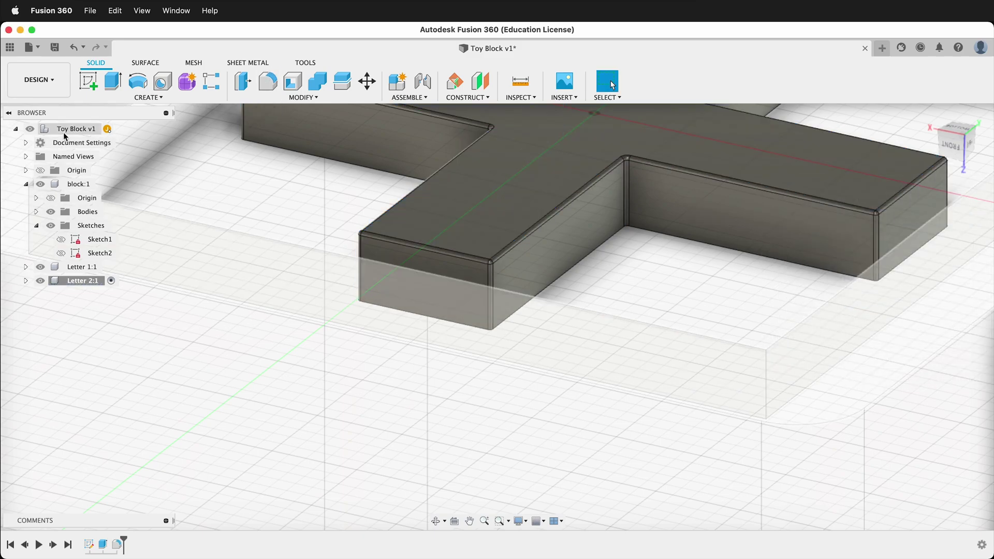
# Activate the top-level Toy Block component and create a new component named Ridges under it
pyautogui.click(118, 131)
pyautogui.scroll(-5, 311, 251)
pyautogui.keyDown('shift'); pyautogui.moveTo(439, 222); pyautogui.dragTo(425, 255, button='middle'); pyautogui.keyUp('shift')
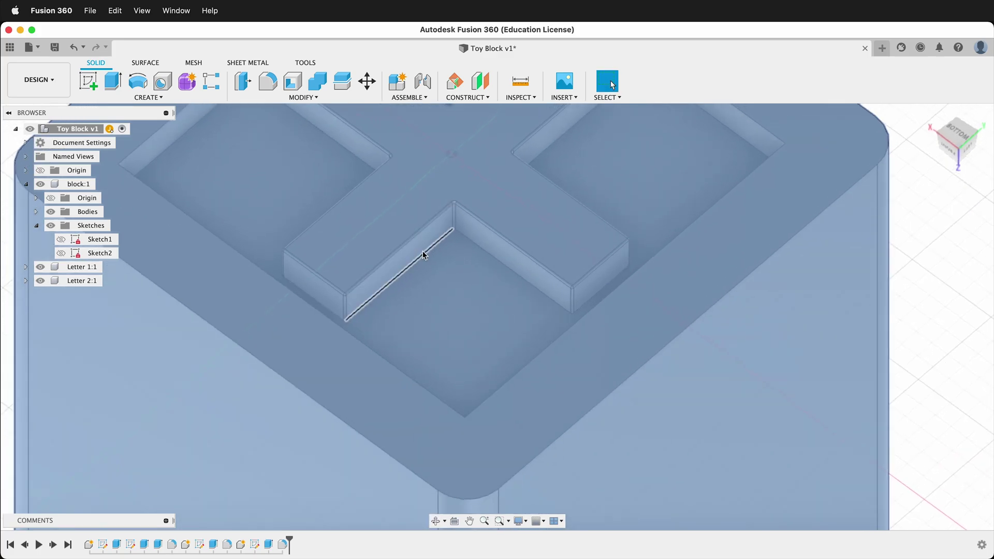
pyautogui.scroll(-4, 410, 243)
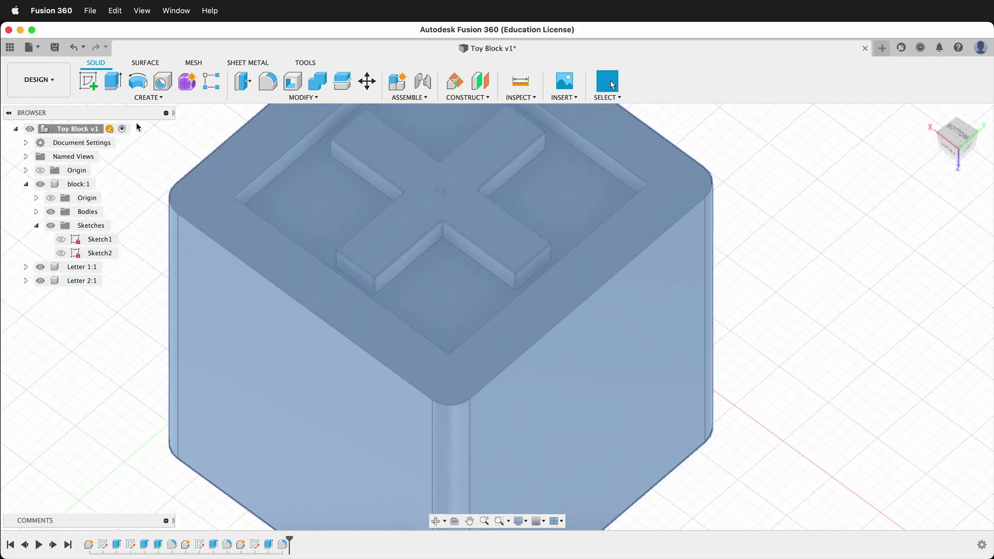
pyautogui.click(143, 98)
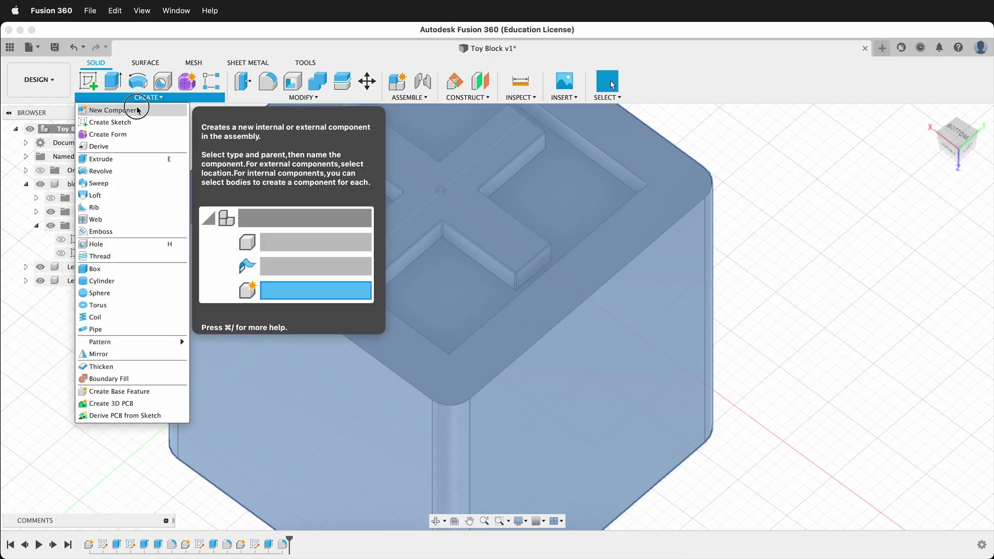
pyautogui.click(133, 106)
pyautogui.write('Ridges')
pyautogui.click(936, 335)
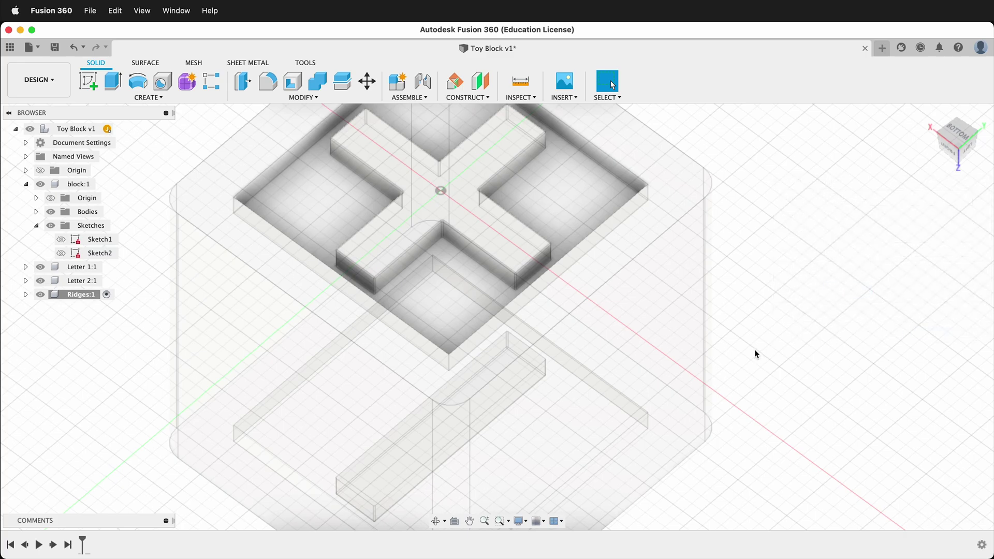
# Start a sketch on a side wall of the top recess and draw a rectangle on its lower edge, with width and height set to ridge
pyautogui.scroll(-5, 753, 348)
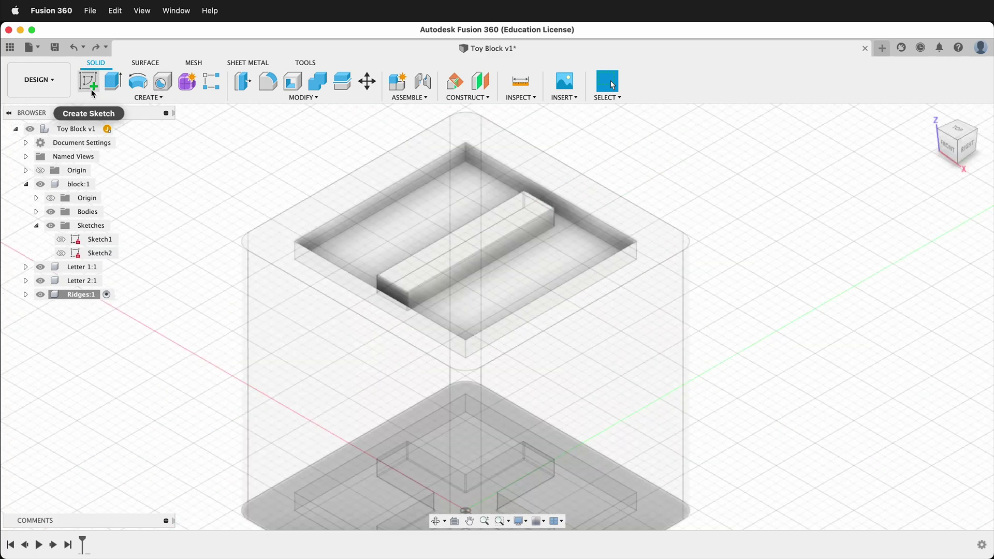
pyautogui.click(92, 87)
pyautogui.click(486, 167)
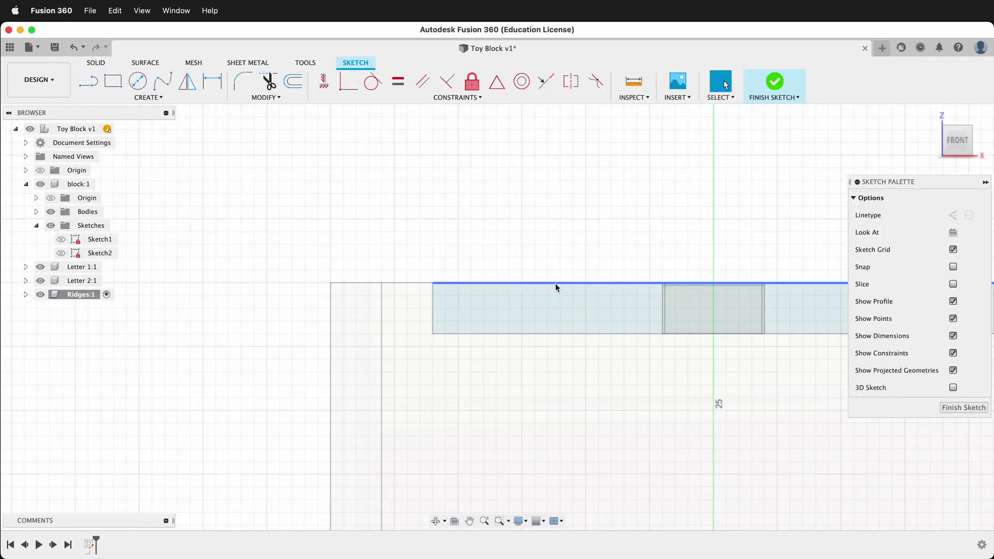
pyautogui.keyDown('shift'); pyautogui.moveTo(561, 272); pyautogui.dragTo(540, 292, button='middle'); pyautogui.keyUp('shift')
pyautogui.scroll(5, 483, 308)
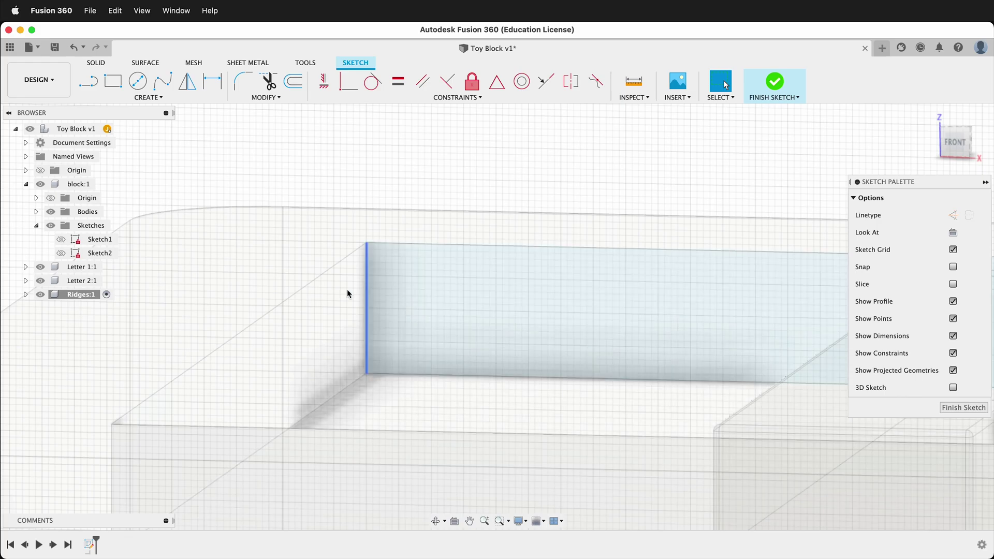
pyautogui.click(113, 80)
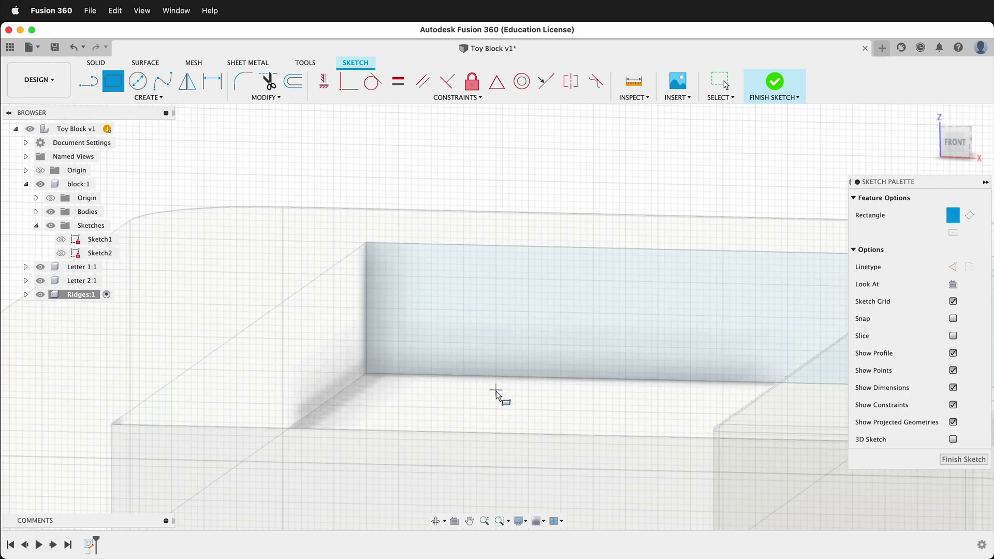
pyautogui.click(409, 375)
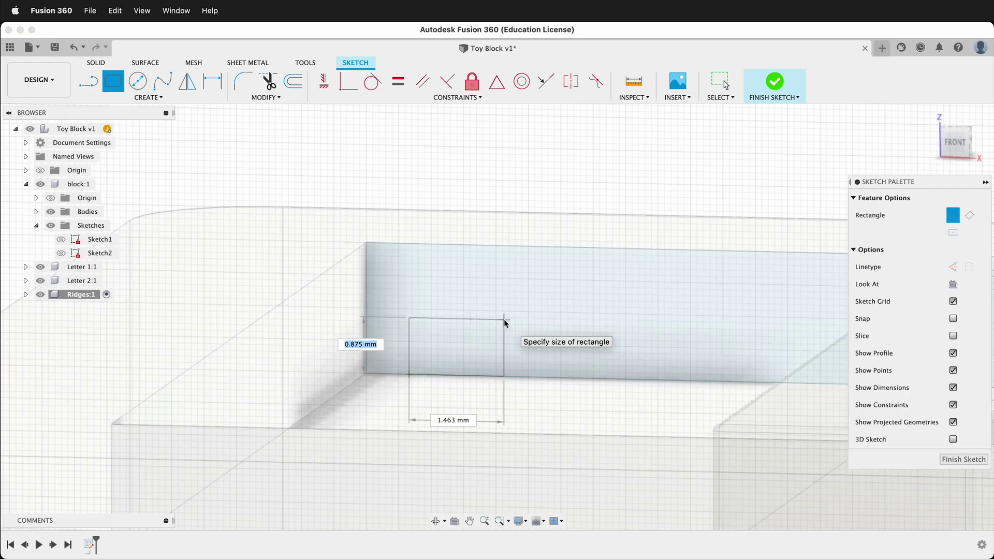
pyautogui.press('Tab')
pyautogui.write('ridge')
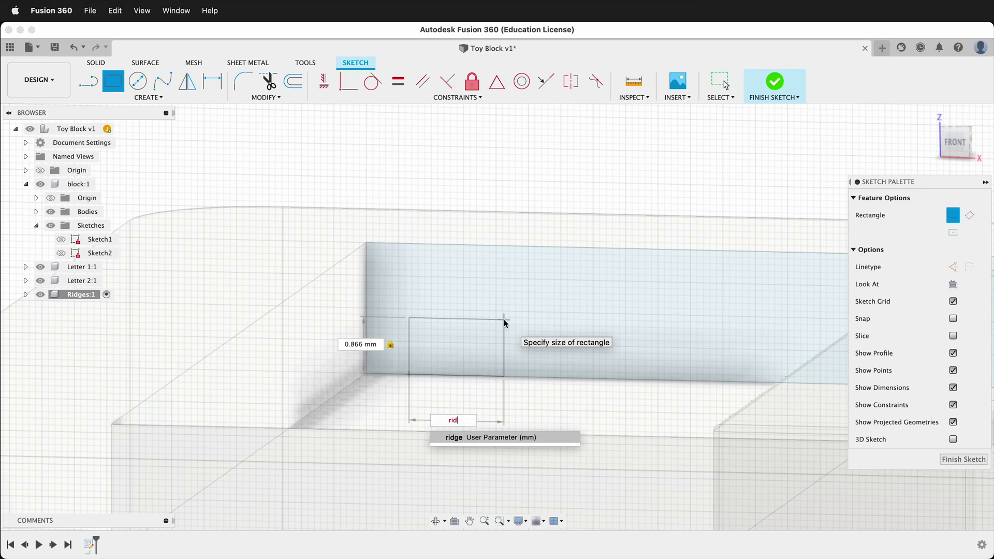
pyautogui.press('Tab')
pyautogui.press('Tab')
pyautogui.write('ridge')
pyautogui.press('Return')
# Dimension the rectangle's distance from the recess wall's vertical edge with the parameter ro, and finish the sketch
pyautogui.press('d')
pyautogui.click(368, 286)
pyautogui.click(409, 330)
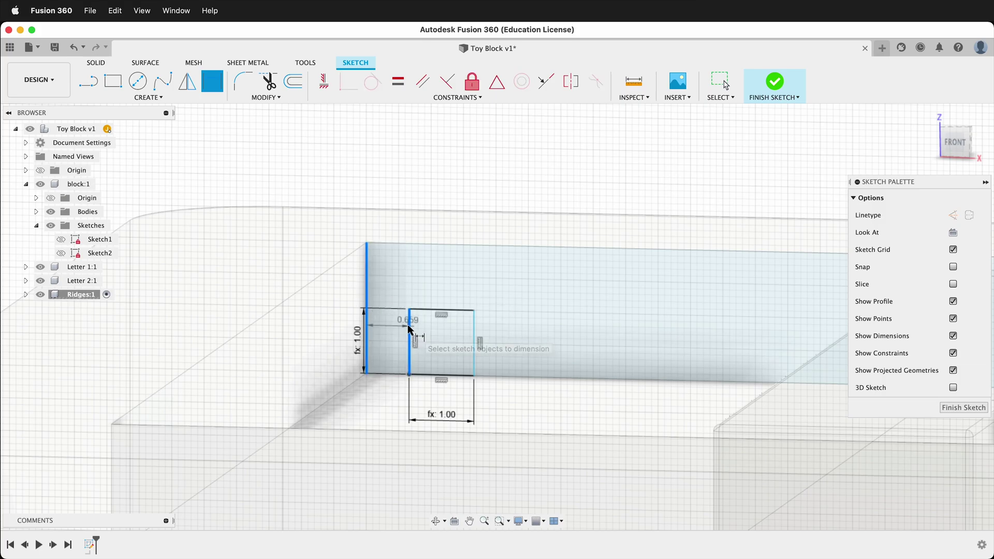
pyautogui.click(391, 281)
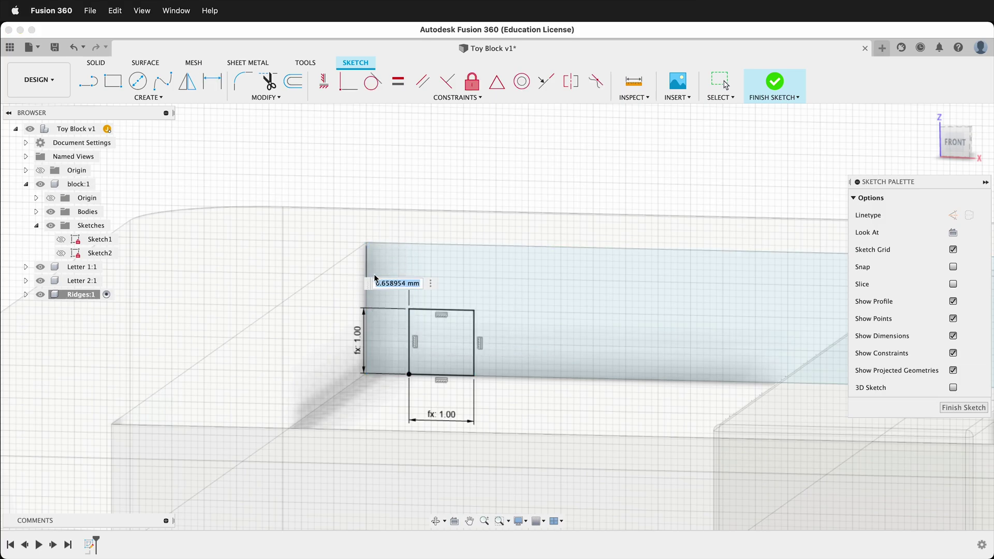
pyautogui.write('ro')
pyautogui.press('Return')
pyautogui.press('Return')
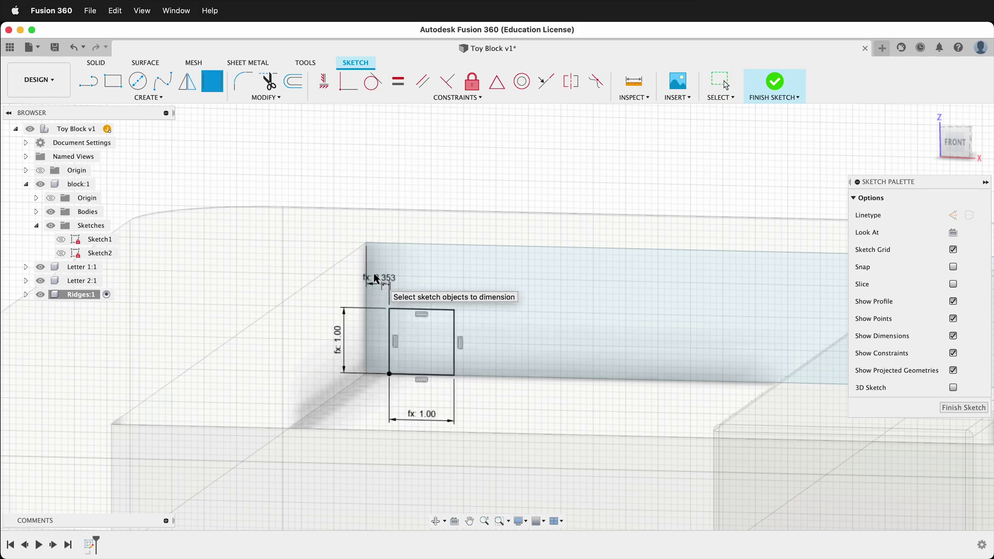
pyautogui.click(958, 408)
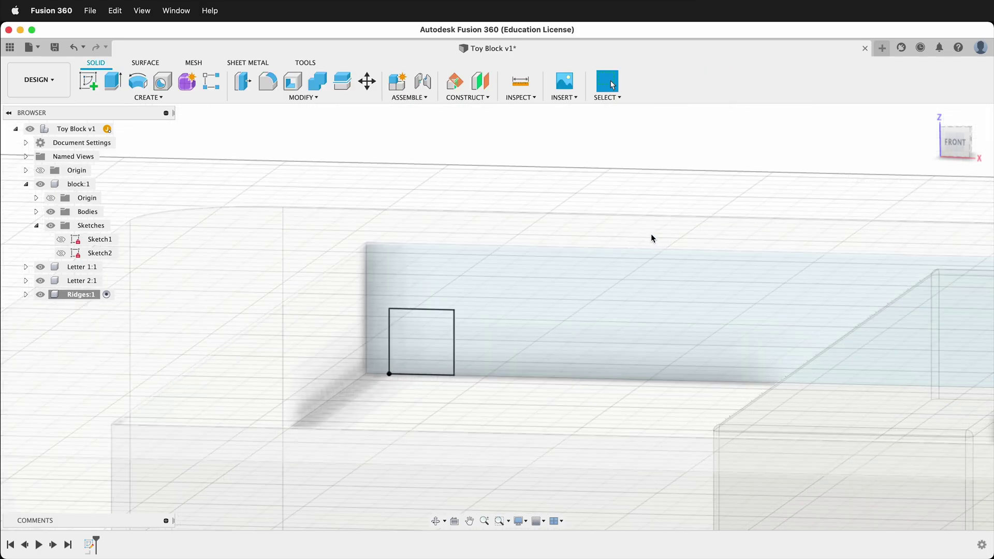
# Extrude the small square profile up to the opposite recess wall as a new body
pyautogui.keyDown('shift'); pyautogui.moveTo(651, 237); pyautogui.dragTo(625, 261, button='middle'); pyautogui.keyUp('shift')
pyautogui.press('e')
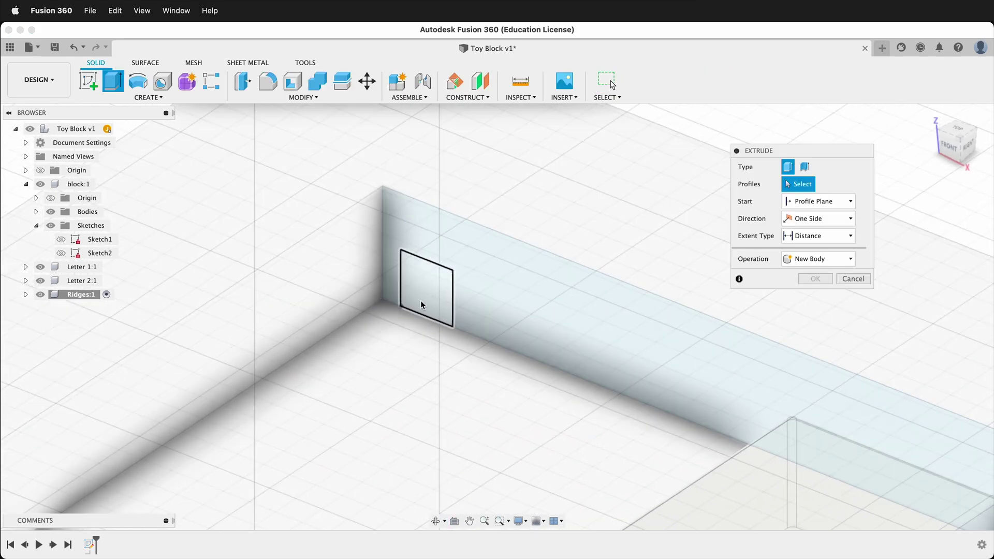
pyautogui.moveTo(420, 294); pyautogui.dragTo(287, 382)
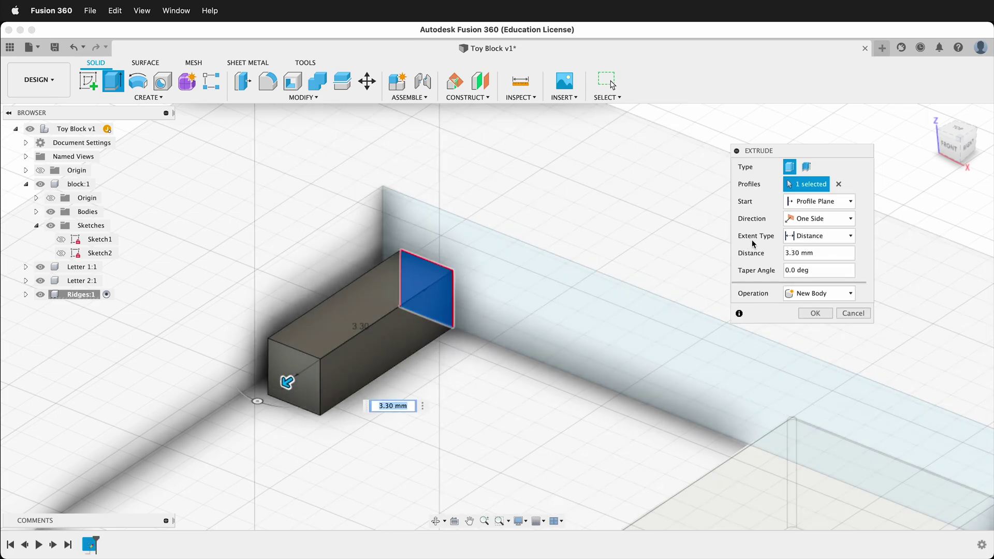
pyautogui.click(839, 236)
pyautogui.click(825, 263)
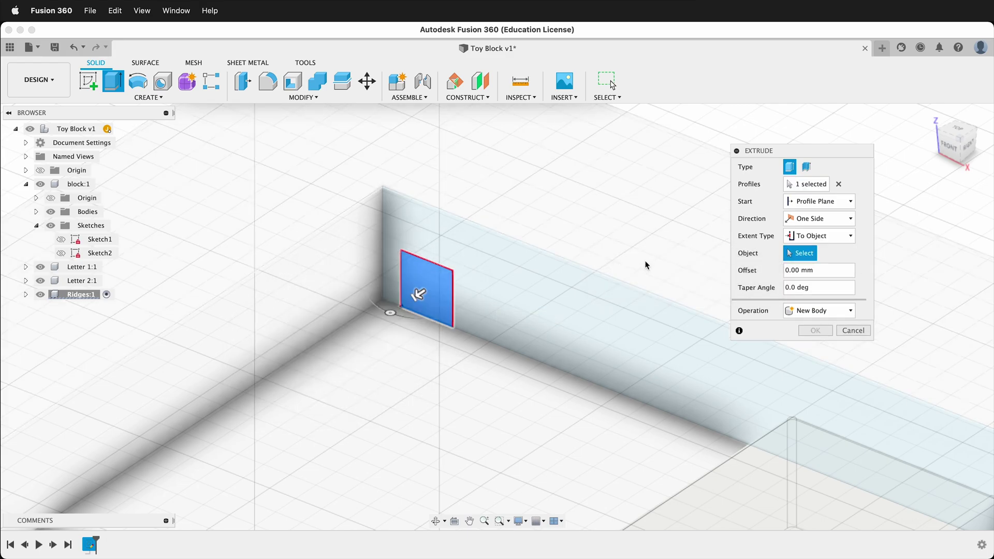
pyautogui.keyDown('shift'); pyautogui.moveTo(644, 262); pyautogui.dragTo(626, 262, button='middle'); pyautogui.keyUp('shift')
pyautogui.keyDown('shift'); pyautogui.moveTo(625, 263); pyautogui.dragTo(566, 248); pyautogui.keyUp('shift')
pyautogui.scroll(-5, 585, 326)
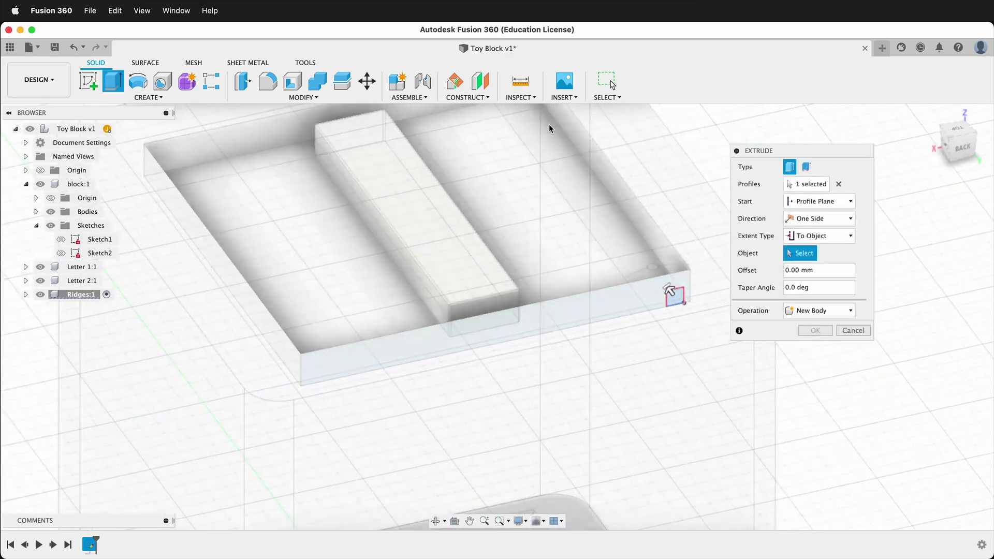
pyautogui.scroll(-5, 544, 123)
pyautogui.scroll(5, 535, 131)
pyautogui.click(505, 156)
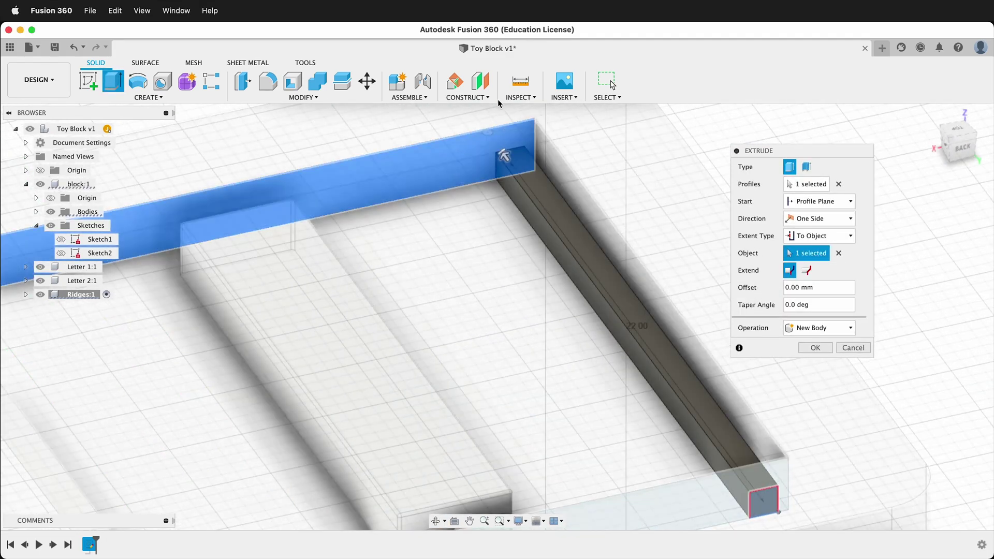
pyautogui.click(811, 348)
# Fillet the two upper lengthwise edges of the ridge bar with a 0.5 mm radius
pyautogui.scroll(5, 648, 296)
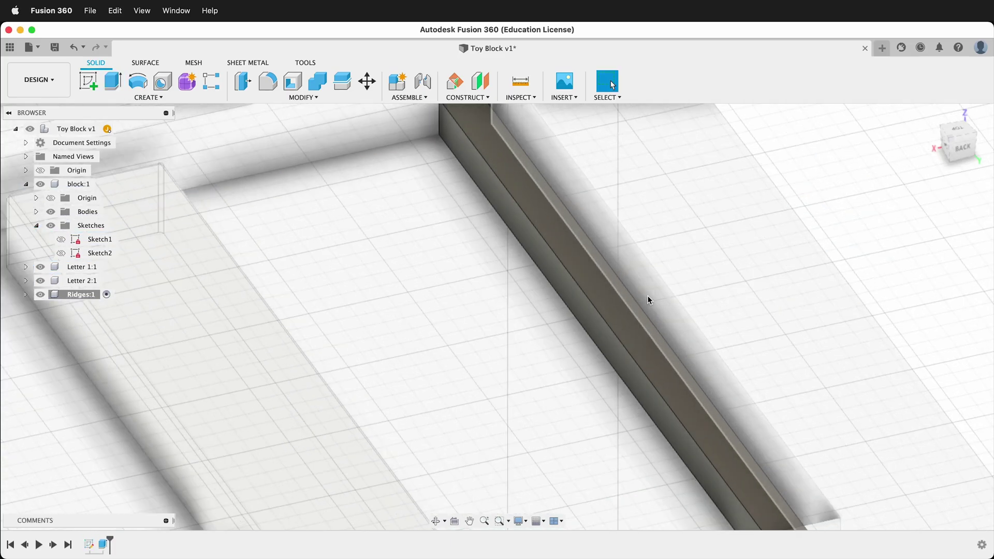
pyautogui.click(577, 327)
pyautogui.keyDown('shift'); pyautogui.click(636, 312); pyautogui.keyUp('shift')
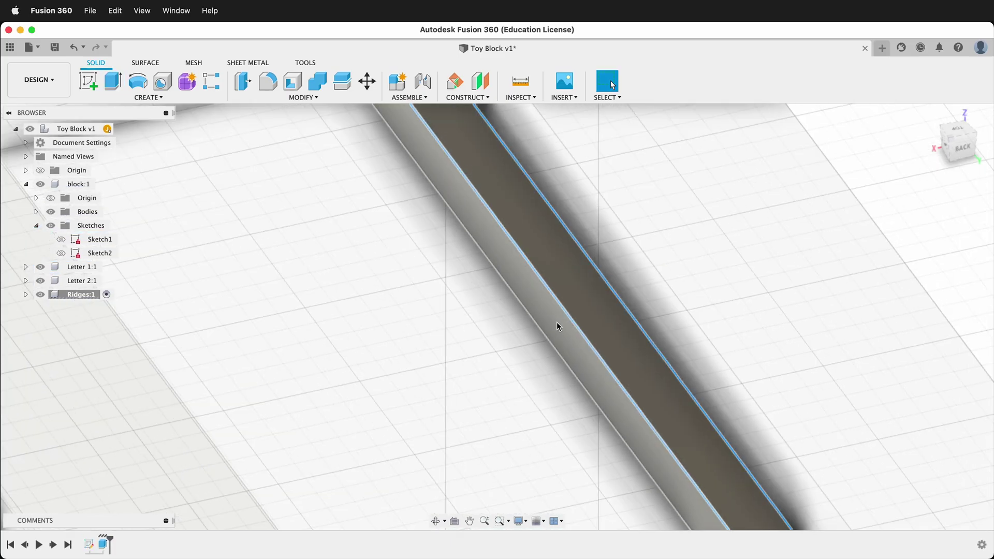
pyautogui.scroll(-5, 557, 325)
pyautogui.click(266, 82)
pyautogui.write('.5')
pyautogui.press('Return')
# Construct a midplane between the block's top and bottom rim faces
pyautogui.scroll(-8, 334, 330)
pyautogui.keyDown('shift'); pyautogui.moveTo(279, 320); pyautogui.dragTo(343, 279, button='middle'); pyautogui.keyUp('shift')
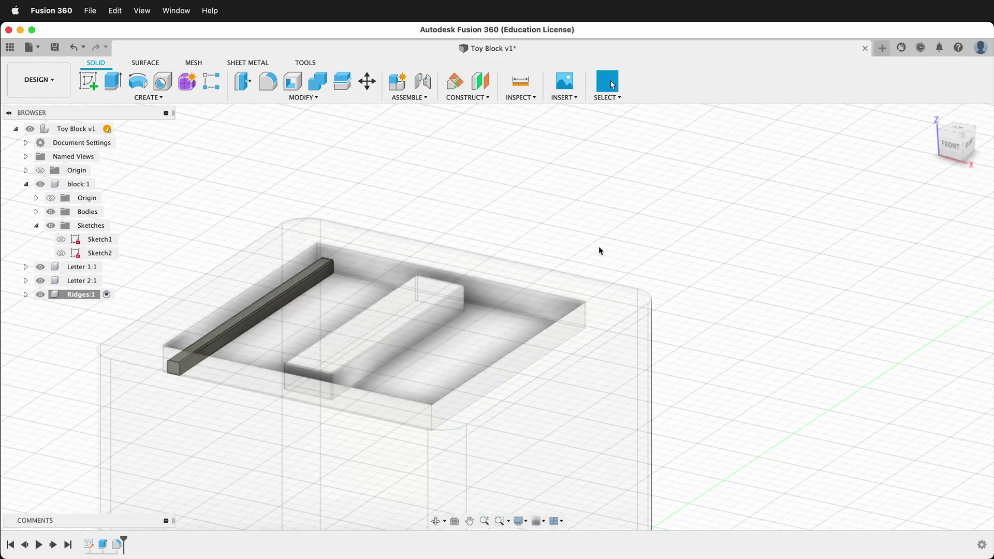
pyautogui.scroll(-3, 589, 240)
pyautogui.scroll(-3, 495, 243)
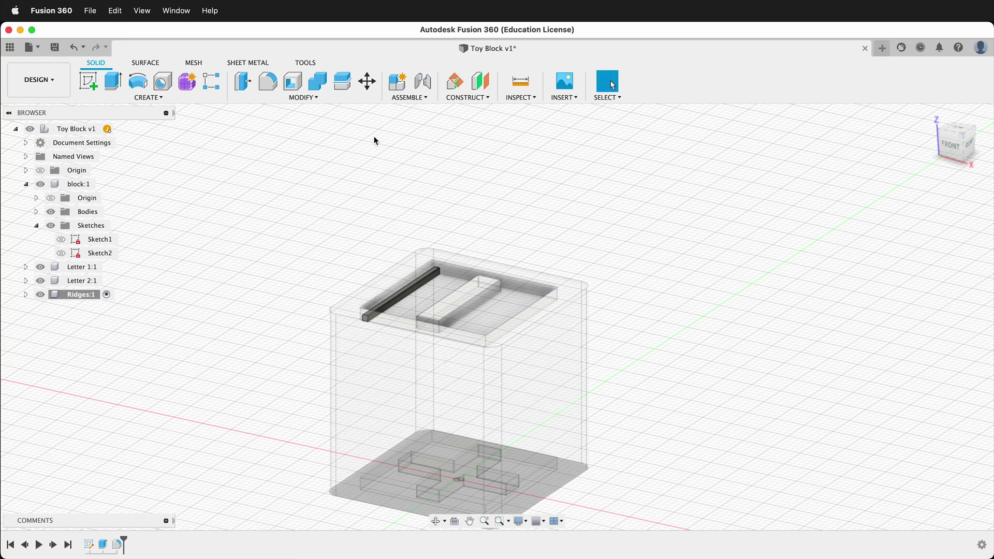
pyautogui.click(487, 98)
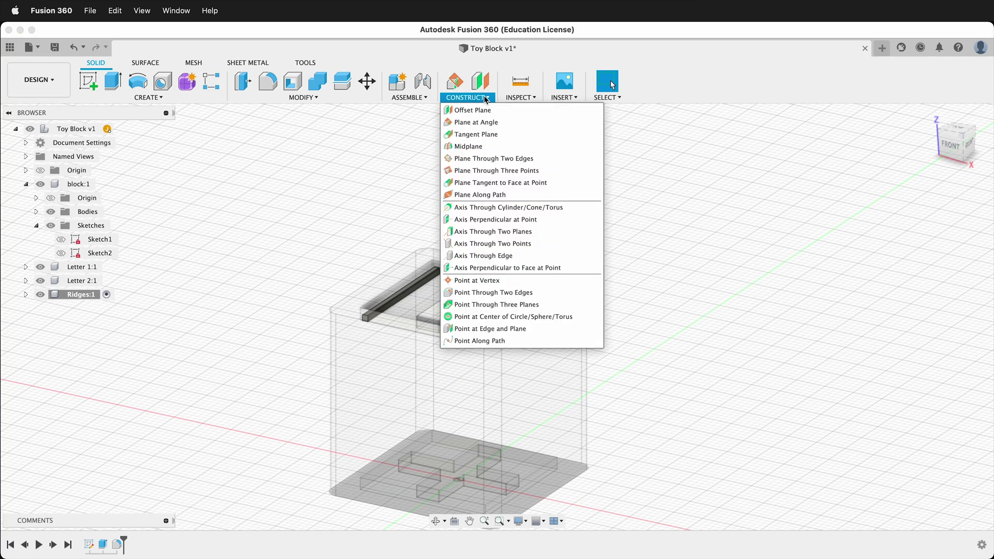
pyautogui.click(475, 148)
pyautogui.scroll(3, 567, 333)
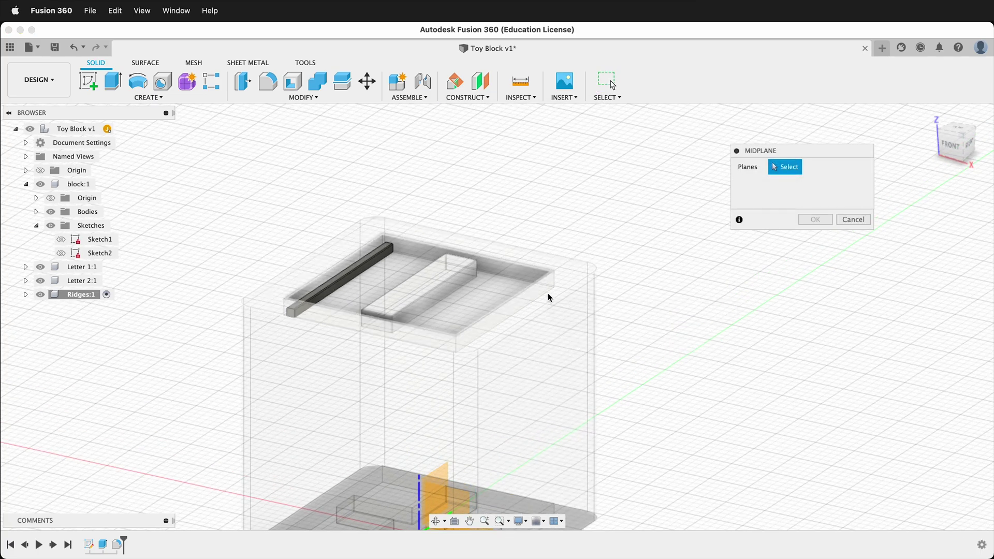
pyautogui.click(547, 293)
pyautogui.keyDown('shift'); pyautogui.moveTo(535, 323); pyautogui.dragTo(486, 313, button='middle'); pyautogui.keyUp('shift')
pyautogui.click(487, 313)
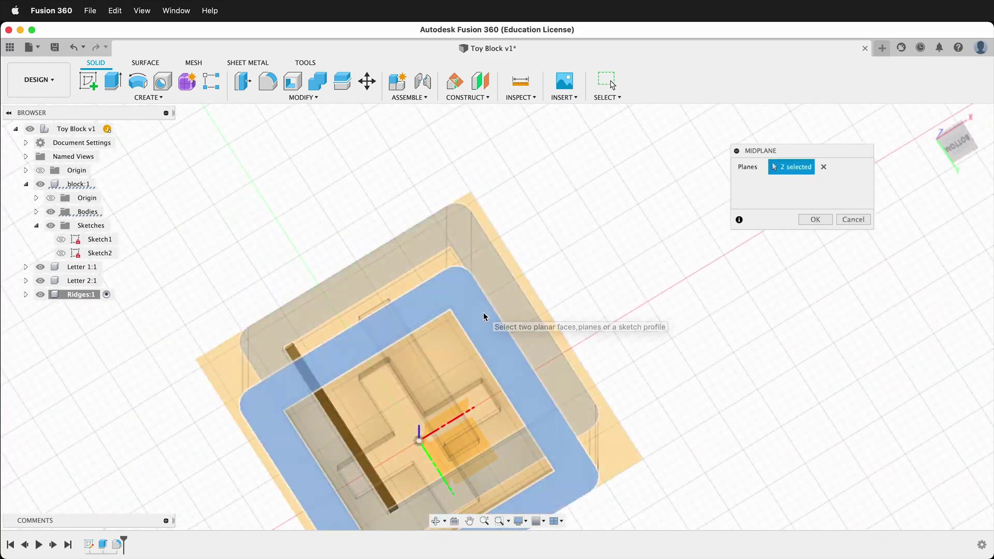
pyautogui.keyDown('shift'); pyautogui.moveTo(499, 237); pyautogui.dragTo(488, 305, button='middle'); pyautogui.keyUp('shift')
pyautogui.keyDown('shift'); pyautogui.moveTo(500, 339); pyautogui.dragTo(466, 456, button='middle'); pyautogui.keyUp('shift')
pyautogui.click(808, 222)
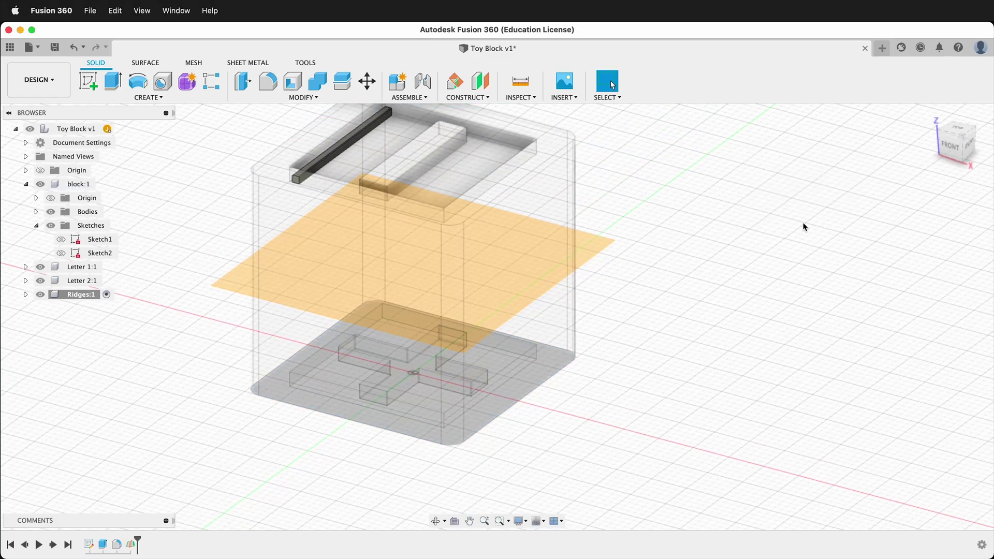
# Mirror the ridge bar across the midplane as a new body, and hide the Ridges component's construction geometry
pyautogui.click(190, 99)
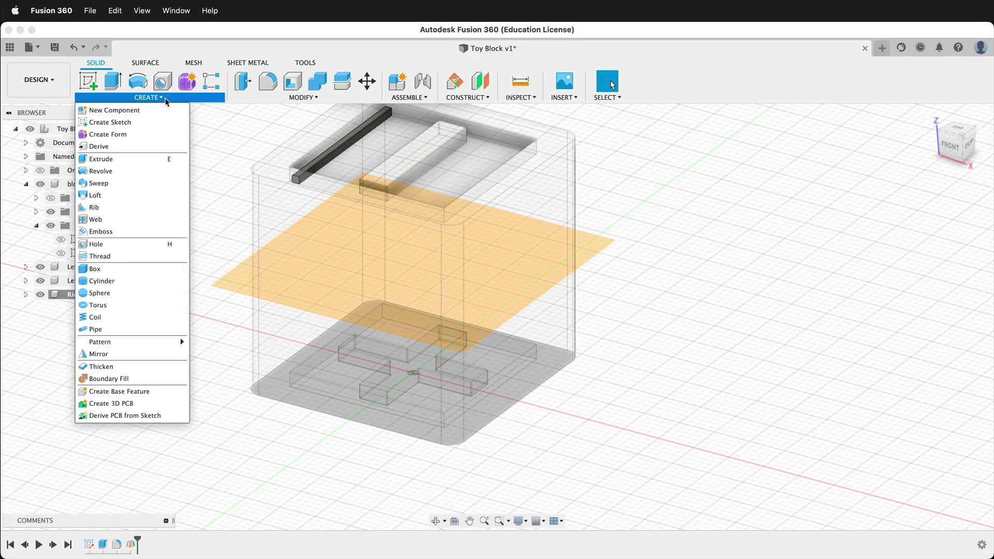
pyautogui.click(117, 356)
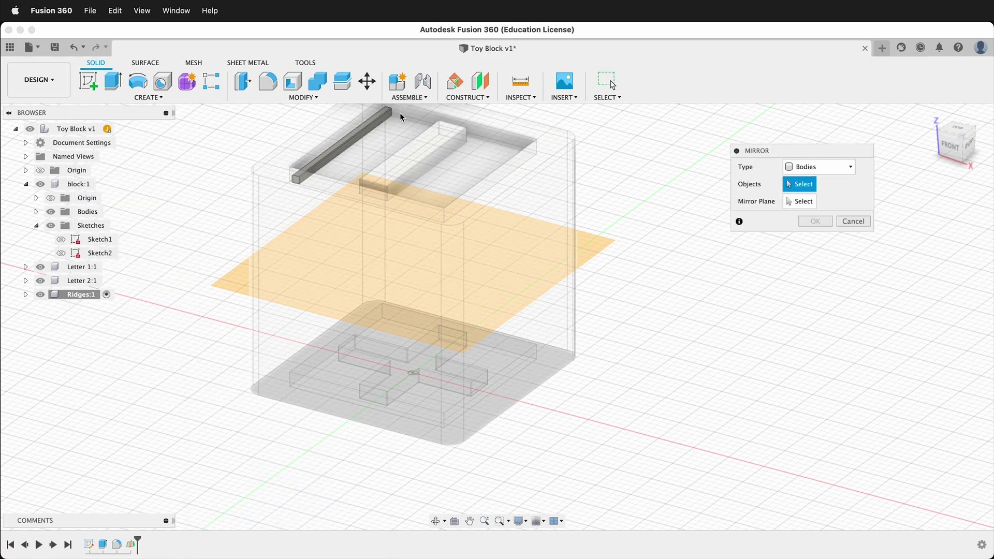
pyautogui.click(343, 141)
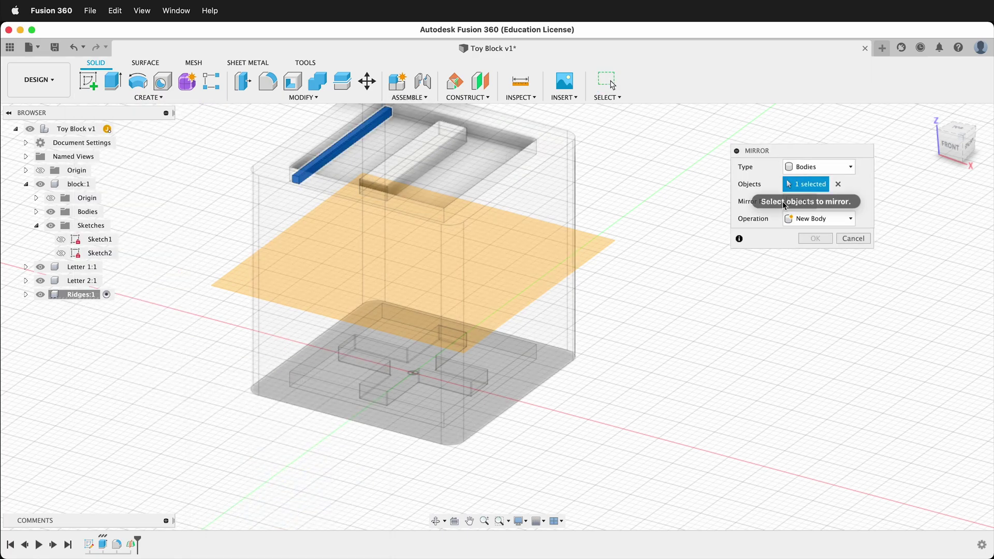
pyautogui.click(792, 202)
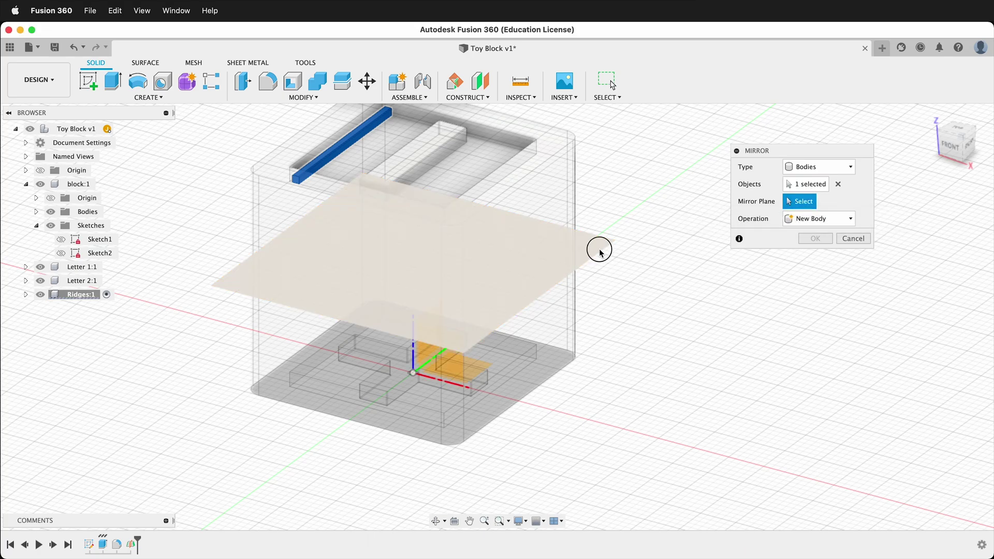
pyautogui.click(595, 249)
pyautogui.click(823, 242)
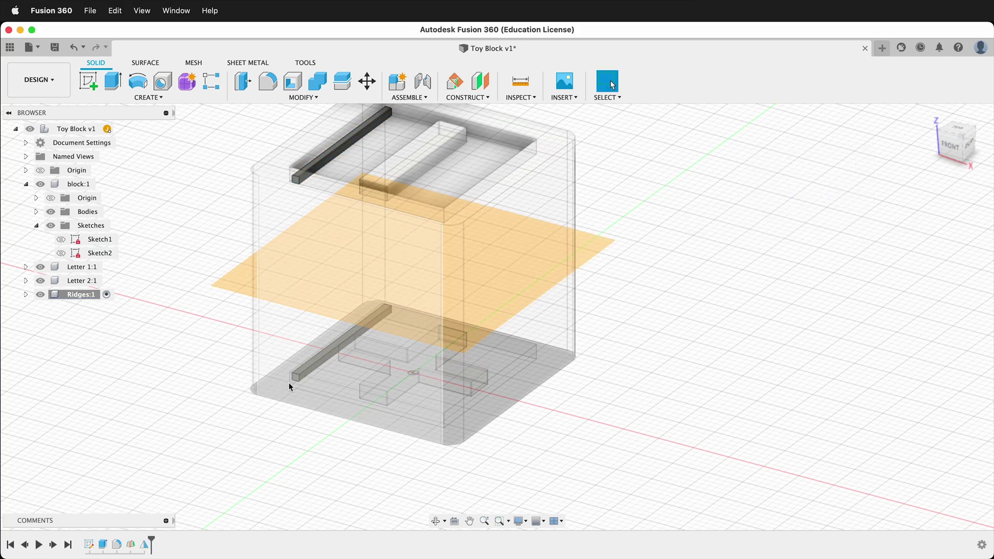
pyautogui.scroll(5, 277, 383)
pyautogui.scroll(-5, 314, 373)
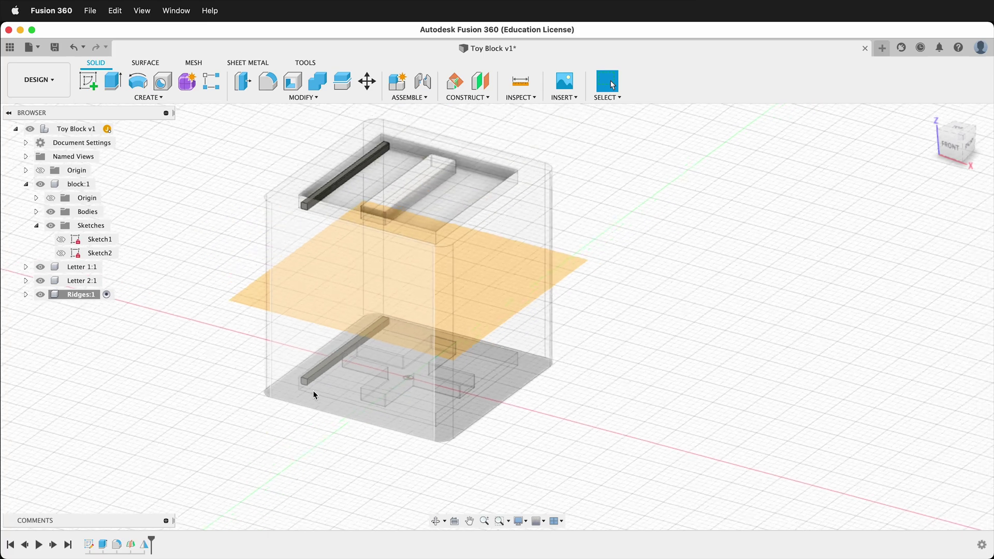
pyautogui.click(25, 295)
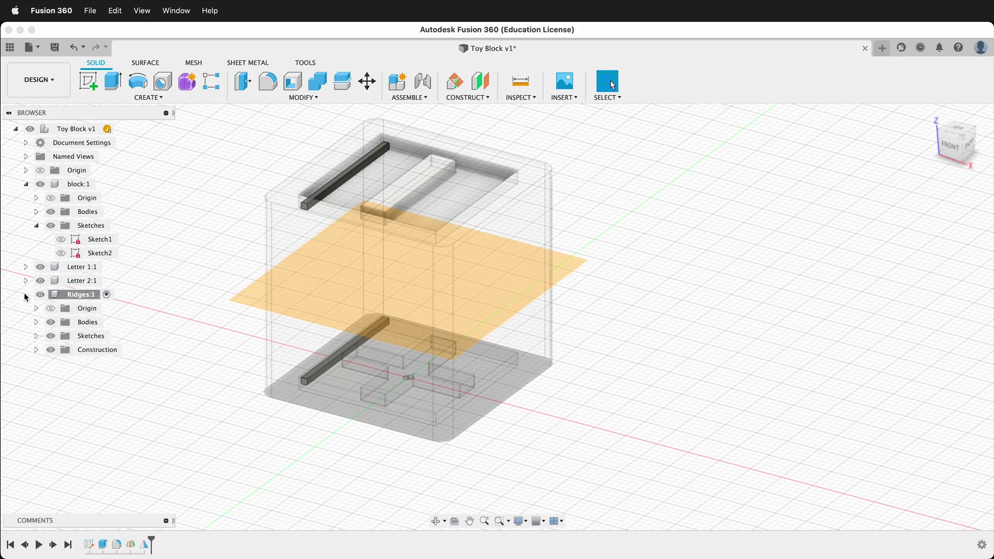
pyautogui.click(50, 350)
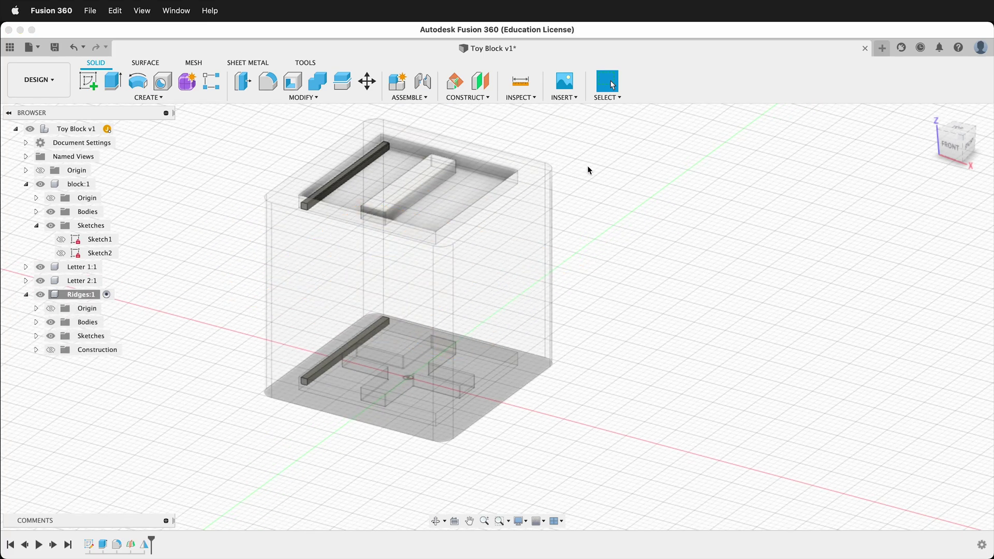
# Set up a rectangular pattern of the upper and lower ridge bars along the recess edge perpendicular to them
pyautogui.click(217, 88)
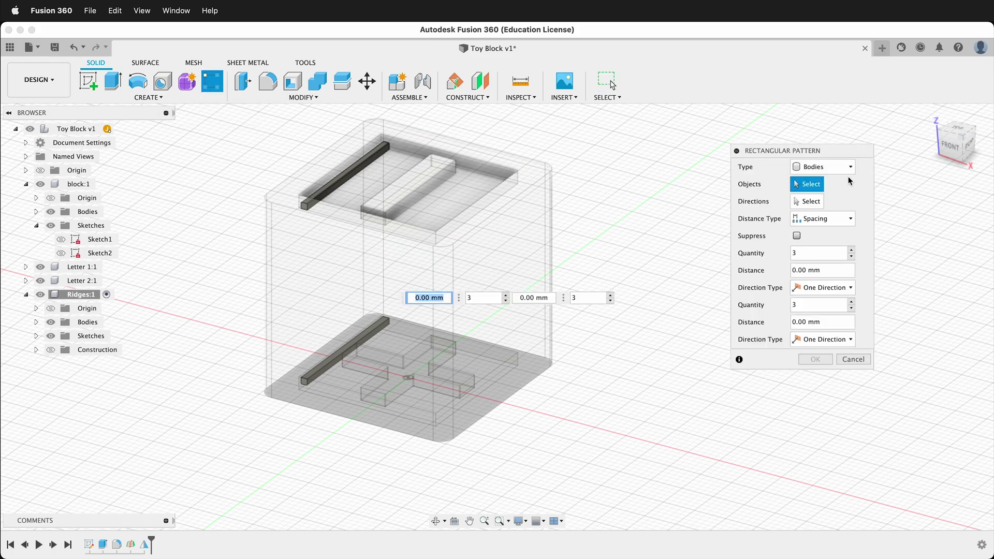
pyautogui.scroll(5, 383, 201)
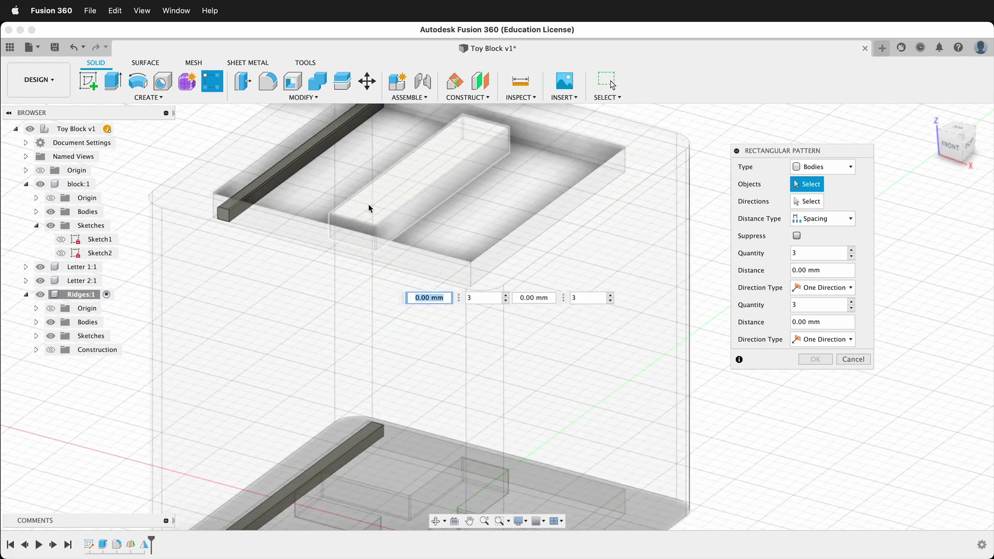
pyautogui.click(238, 161)
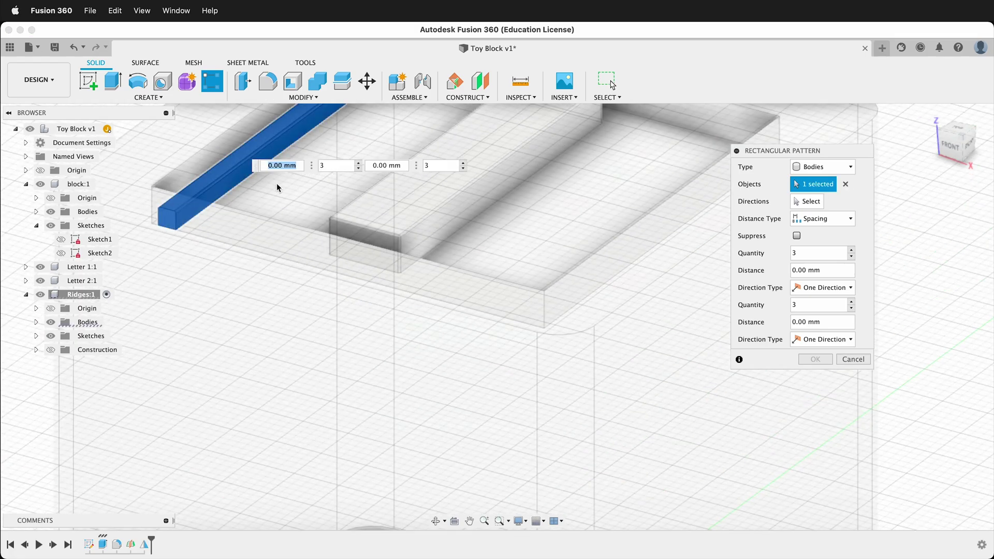
pyautogui.scroll(-5, 275, 264)
pyautogui.click(257, 346)
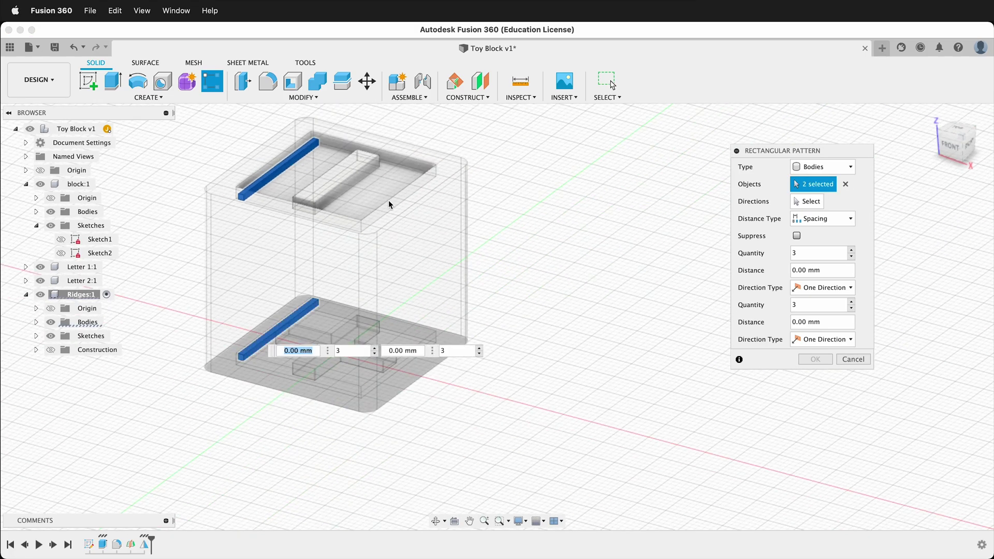
pyautogui.click(808, 201)
pyautogui.scroll(5, 364, 145)
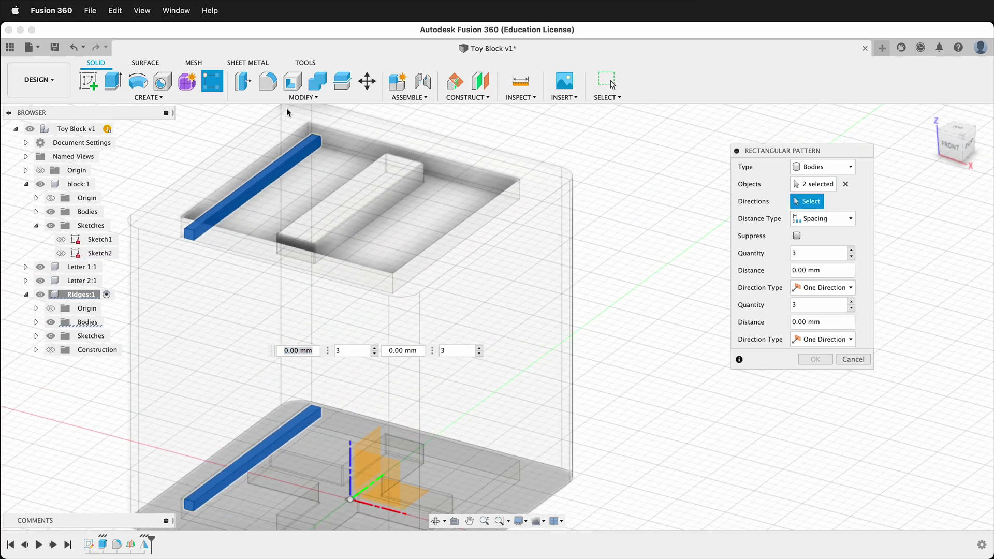
pyautogui.click(365, 181)
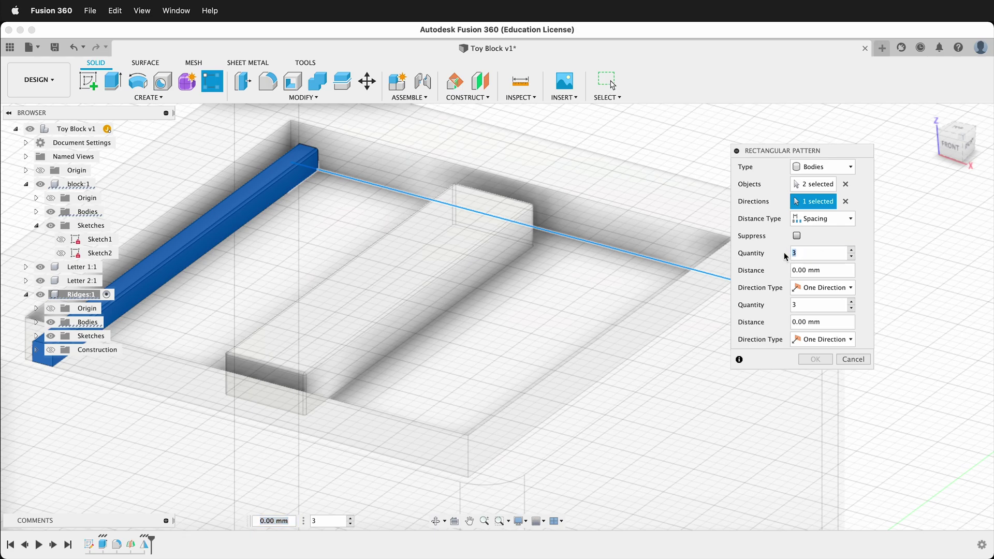
# Set the ridge pattern's quantity to numRows and its spacing to ridge+rowGap, and create the pattern
pyautogui.write('nu')
pyautogui.press('Return')
pyautogui.click(850, 219)
pyautogui.click(813, 232)
pyautogui.click(850, 219)
pyautogui.click(826, 247)
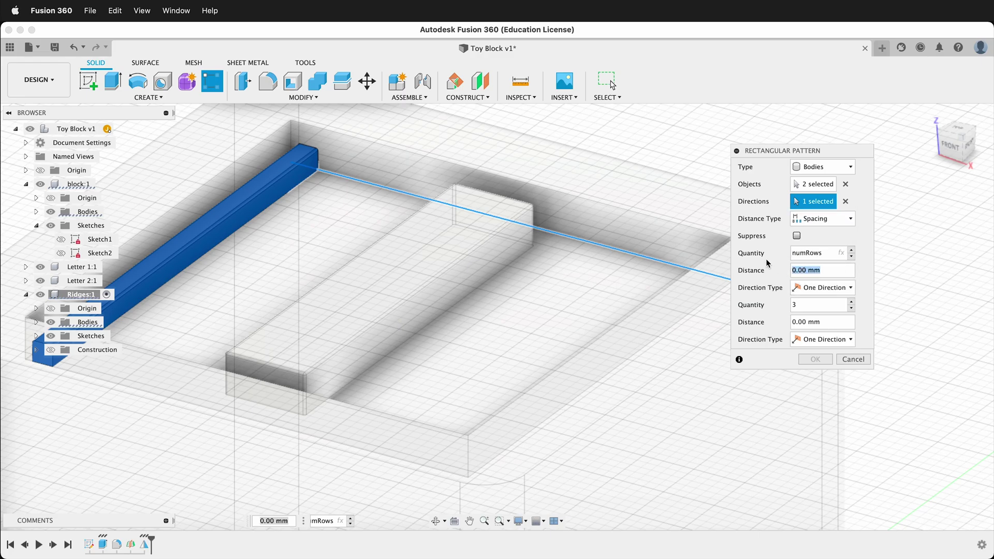
pyautogui.write('rid')
pyautogui.press('Return')
pyautogui.write('+')
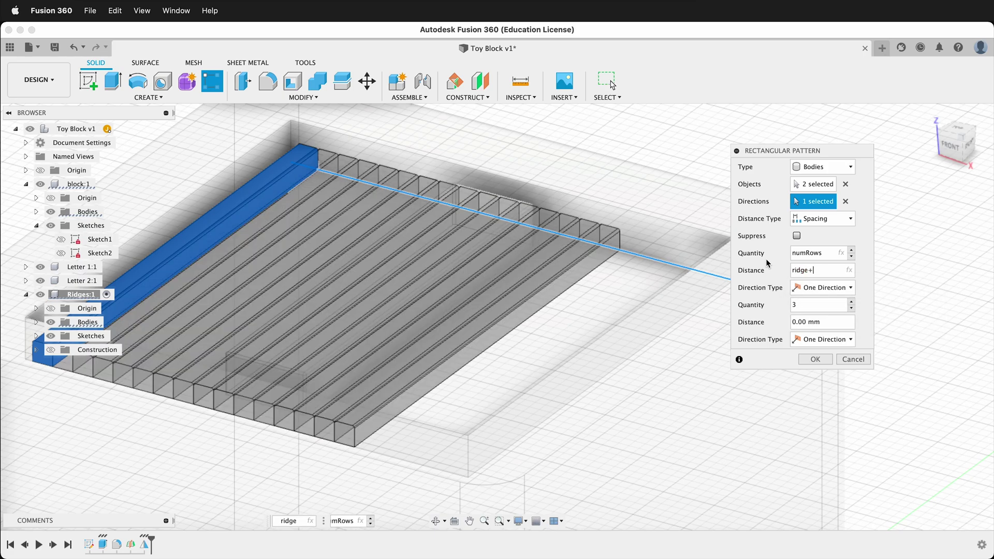
pyautogui.write('row')
pyautogui.press('Return')
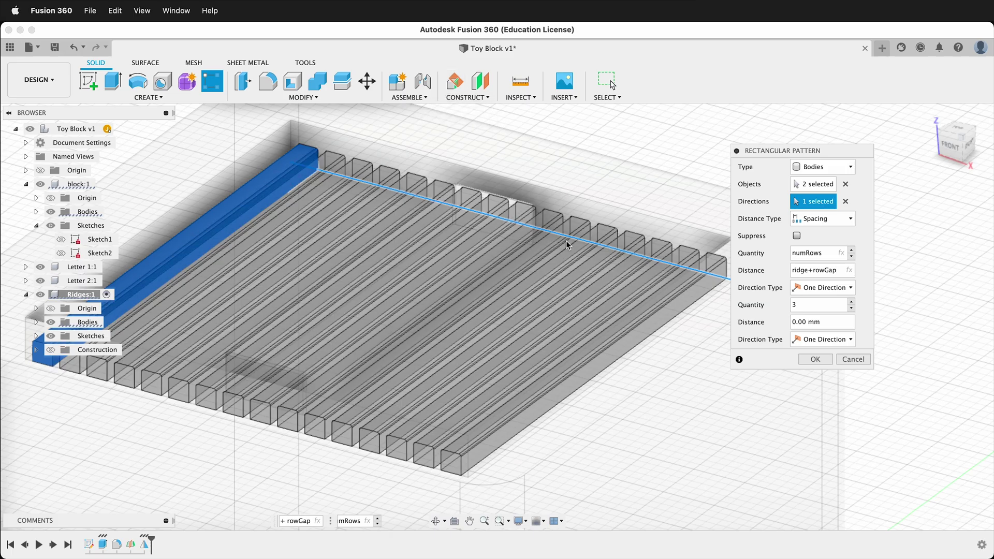
pyautogui.click(812, 361)
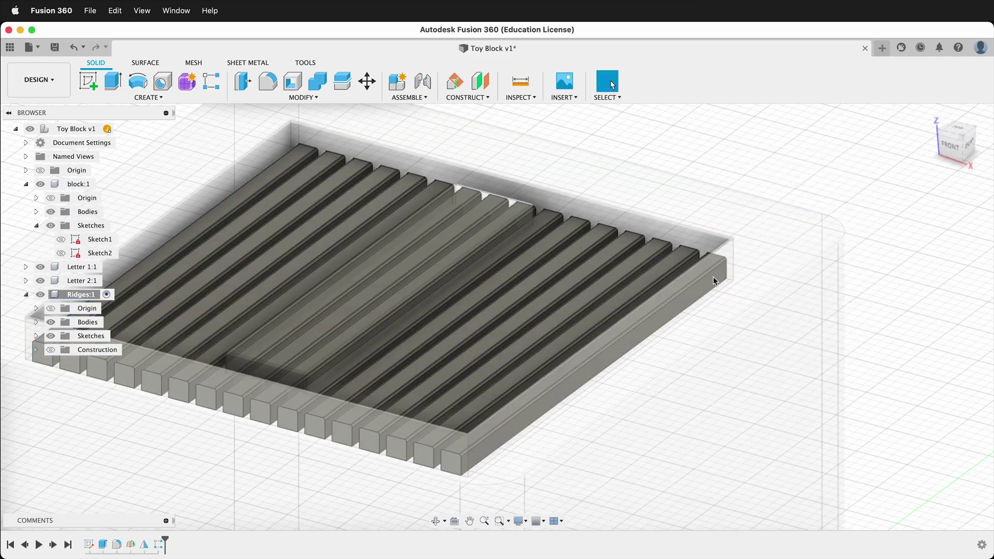
pyautogui.scroll(-10, 686, 313)
pyautogui.keyDown('shift'); pyautogui.moveTo(686, 313); pyautogui.dragTo(668, 262, button='middle'); pyautogui.keyUp('shift')
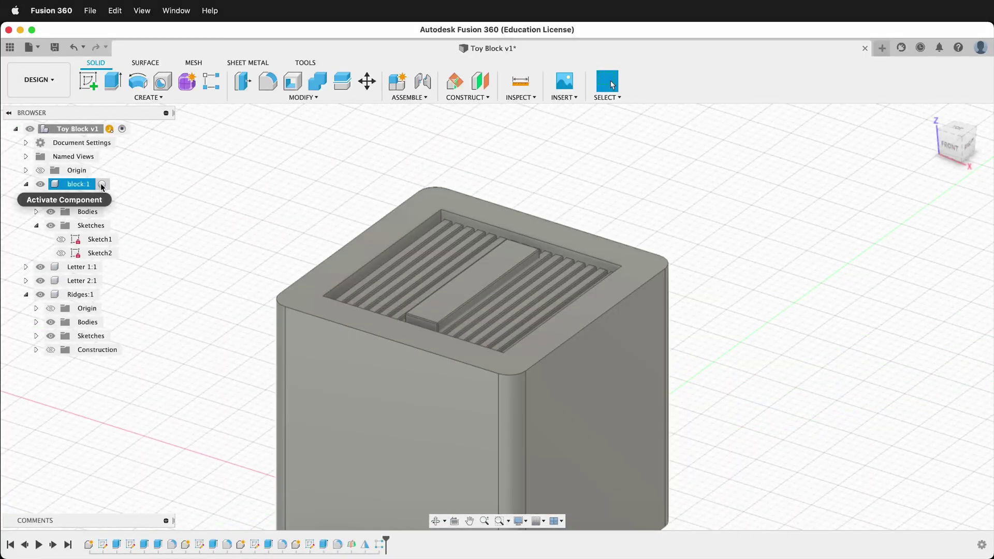
# Activate the block component and fillet the edges of its top and bottom rim faces with a 0.1 mm radius
pyautogui.click(102, 184)
pyautogui.scroll(5, 327, 308)
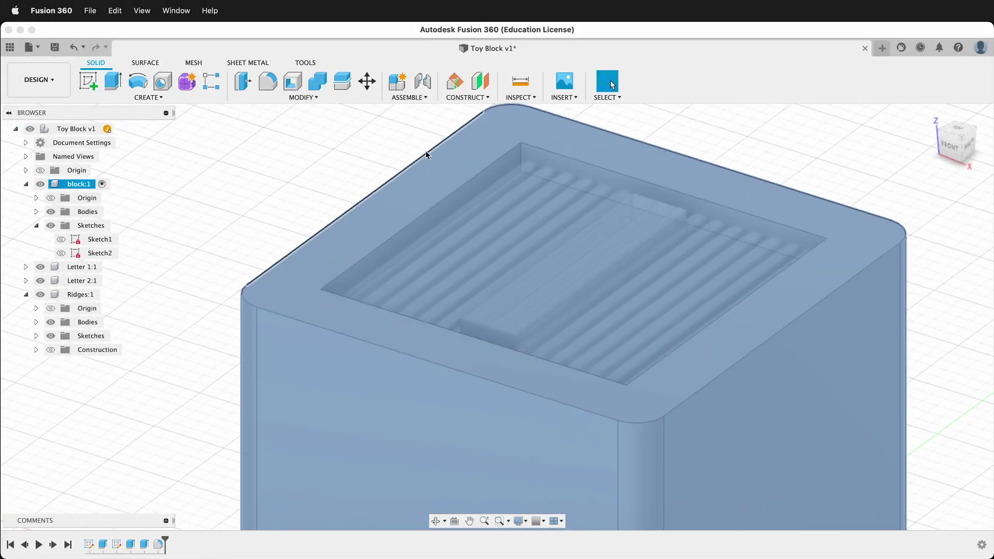
pyautogui.click(453, 164)
pyautogui.scroll(-5, 412, 200)
pyautogui.keyDown('shift'); pyautogui.moveTo(451, 328); pyautogui.dragTo(460, 239, button='middle'); pyautogui.keyUp('shift')
pyautogui.click(526, 210)
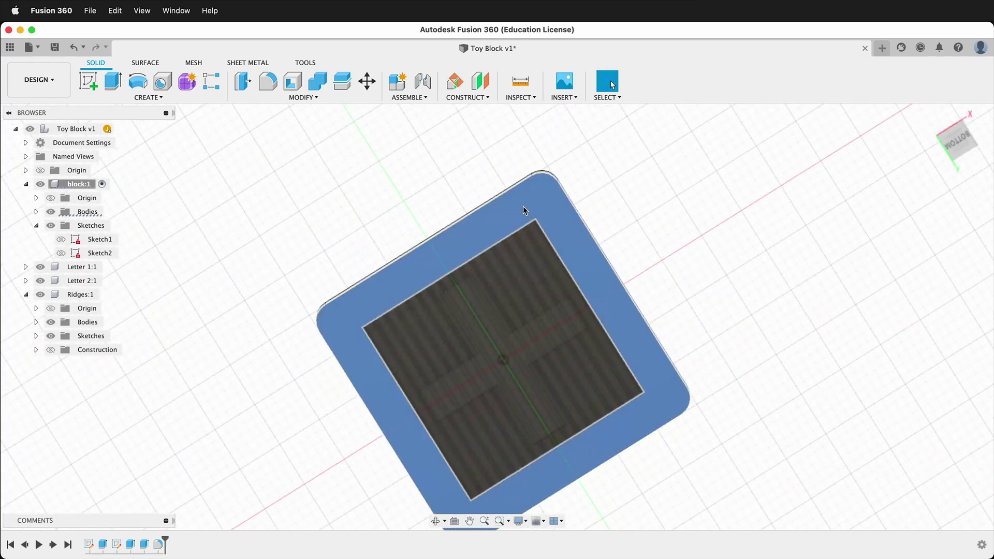
pyautogui.keyDown('shift'); pyautogui.moveTo(522, 205); pyautogui.dragTo(477, 306, button='middle'); pyautogui.keyUp('shift')
pyautogui.keyDown('shift'); pyautogui.click(353, 249); pyautogui.keyUp('shift')
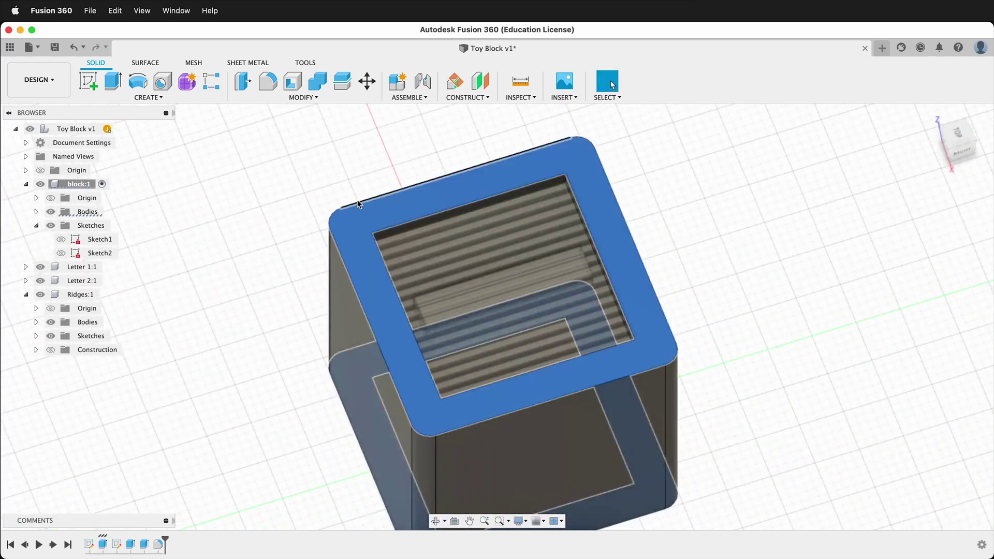
pyautogui.click(271, 88)
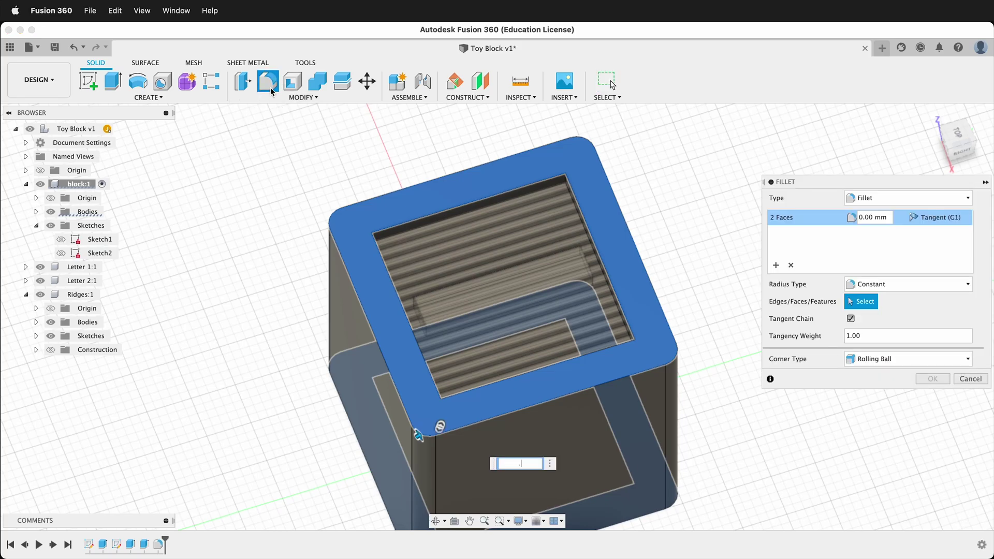
pyautogui.write('.1')
pyautogui.press('Return')
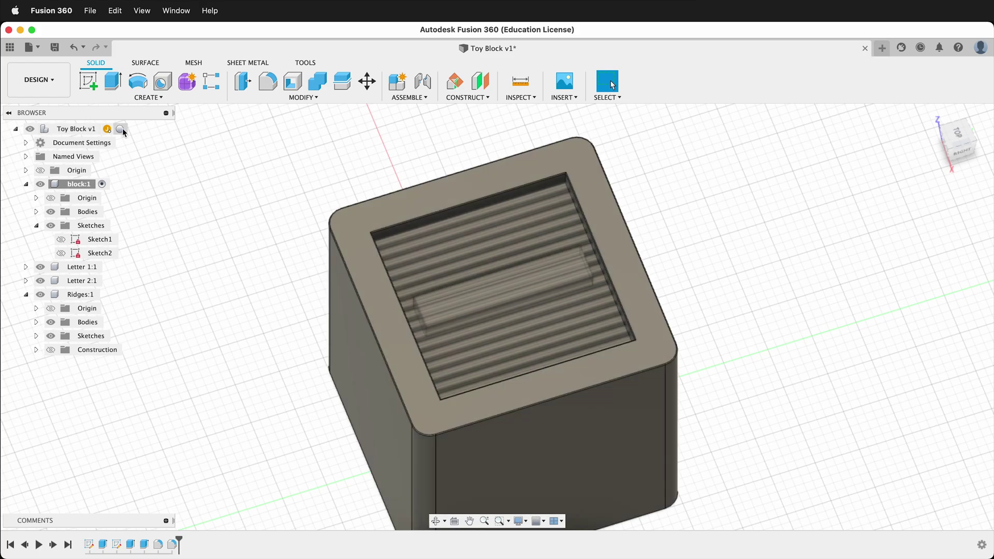
# Activate the top-level assembly and apply the 3D Ash – Unfinished appearance to the block body
pyautogui.click(122, 128)
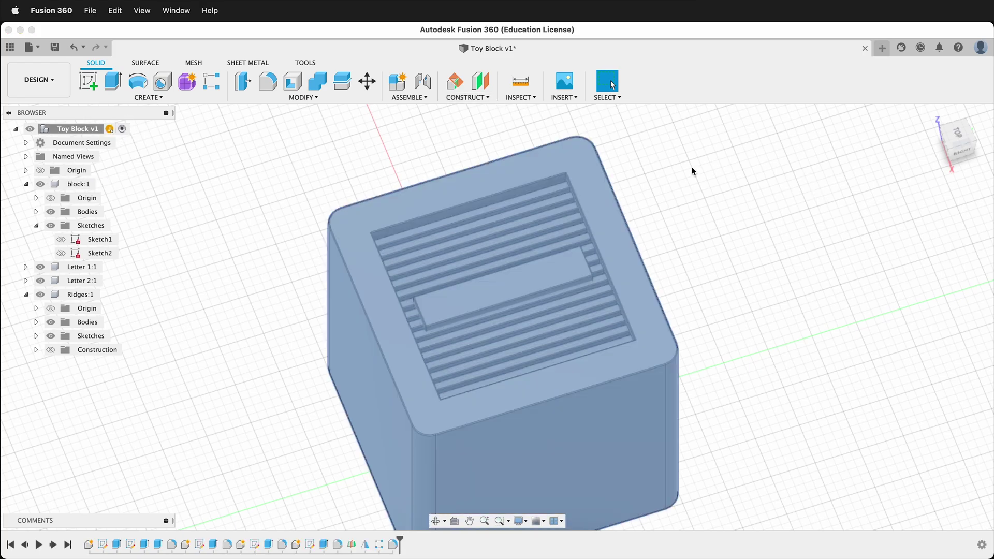
pyautogui.press('a')
pyautogui.moveTo(656, 141); pyautogui.dragTo(726, 116)
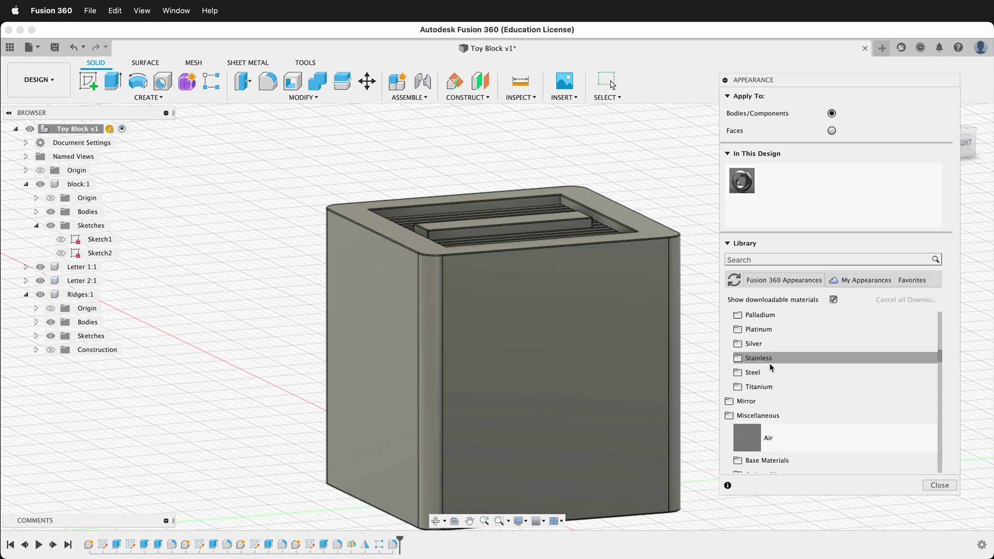
pyautogui.click(769, 356)
pyautogui.scroll(-10, 769, 363)
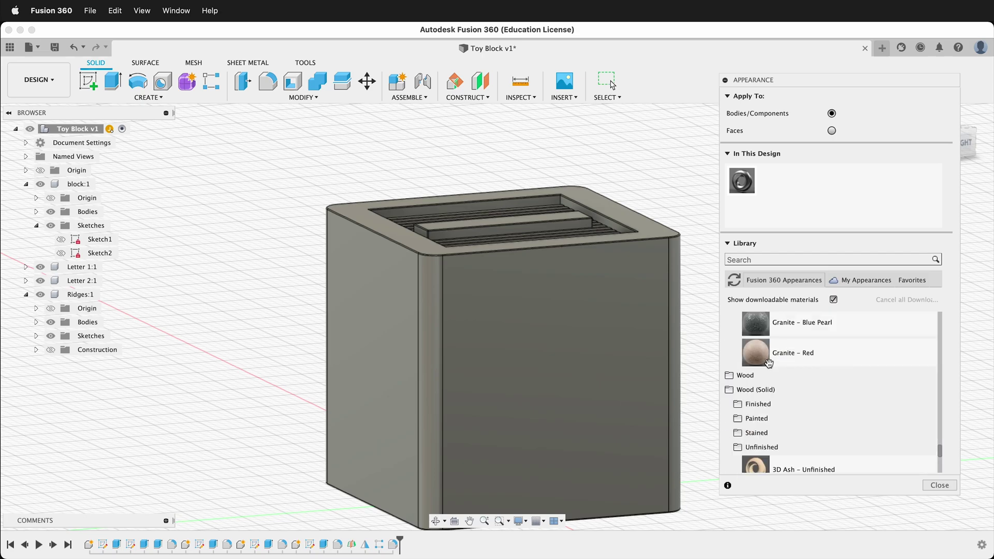
pyautogui.scroll(5, 769, 363)
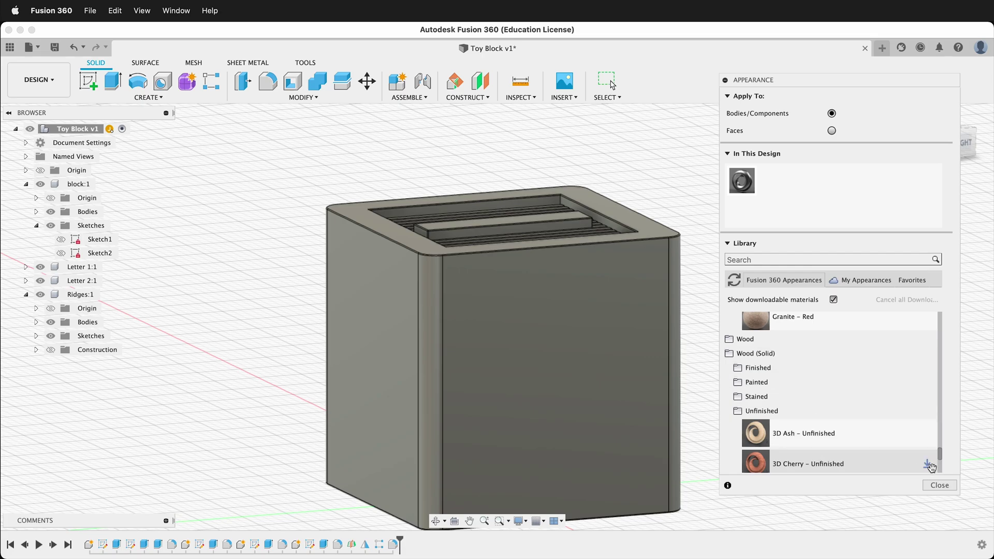
pyautogui.click(766, 440)
pyautogui.moveTo(757, 433); pyautogui.dragTo(524, 327)
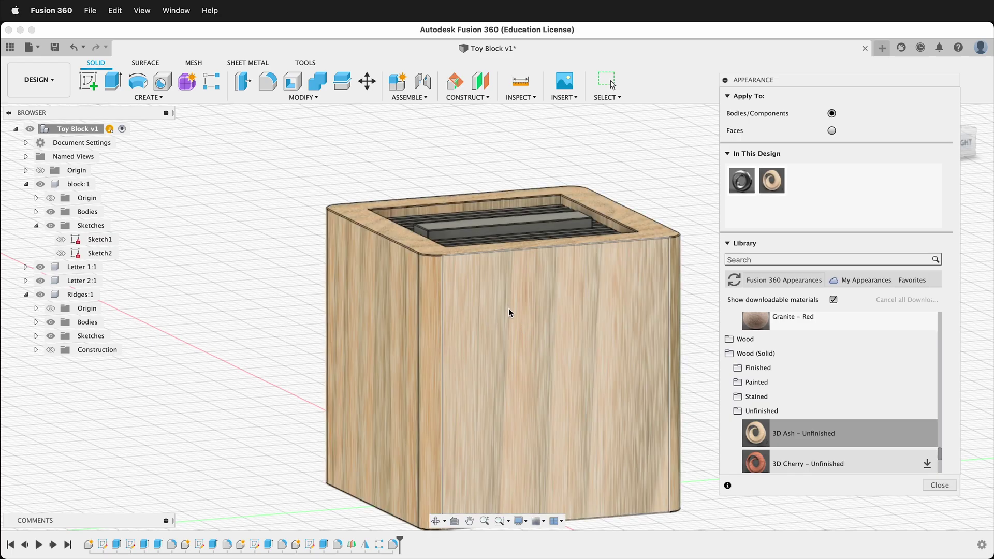
# Apply the 3D Ash – Unfinished appearance to the raised letters in the top and bottom recesses
pyautogui.keyDown('shift'); pyautogui.moveTo(546, 321); pyautogui.dragTo(558, 333, button='middle'); pyautogui.keyUp('shift')
pyautogui.moveTo(744, 433); pyautogui.dragTo(531, 234)
pyautogui.keyDown('shift'); pyautogui.moveTo(557, 360); pyautogui.dragTo(553, 237, button='middle'); pyautogui.keyUp('shift')
pyautogui.moveTo(757, 434); pyautogui.dragTo(520, 361)
pyautogui.keyDown('shift'); pyautogui.moveTo(566, 205); pyautogui.dragTo(541, 324, button='middle'); pyautogui.keyUp('shift')
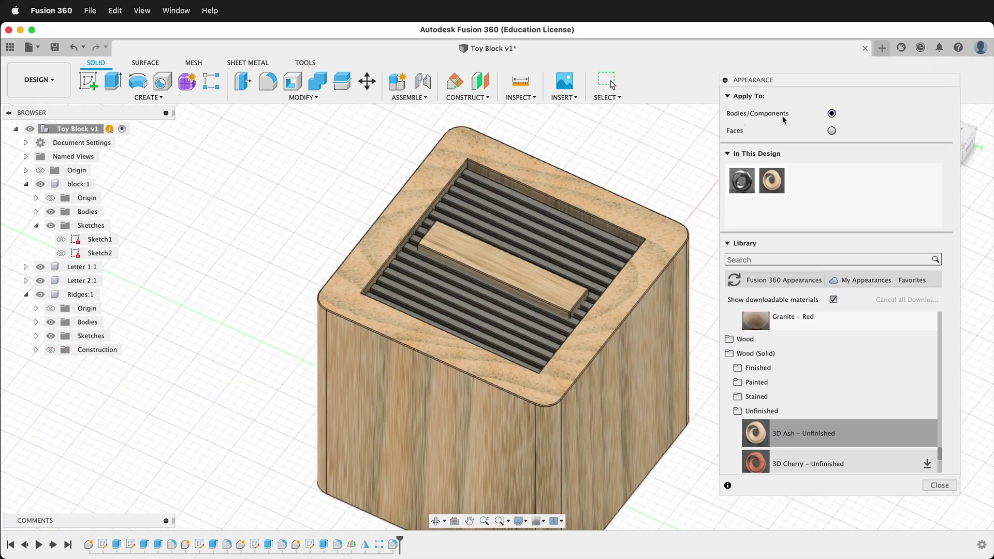
# Apply the Powder Coat – Rough (White) appearance to the whole Ridges component
pyautogui.scroll(2, 776, 373)
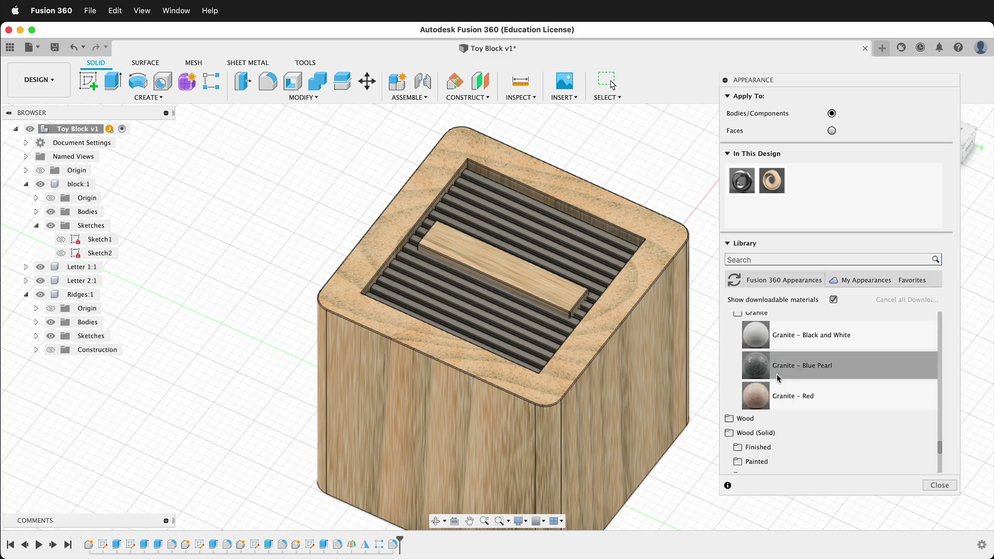
pyautogui.scroll(5, 776, 374)
pyautogui.scroll(3, 777, 378)
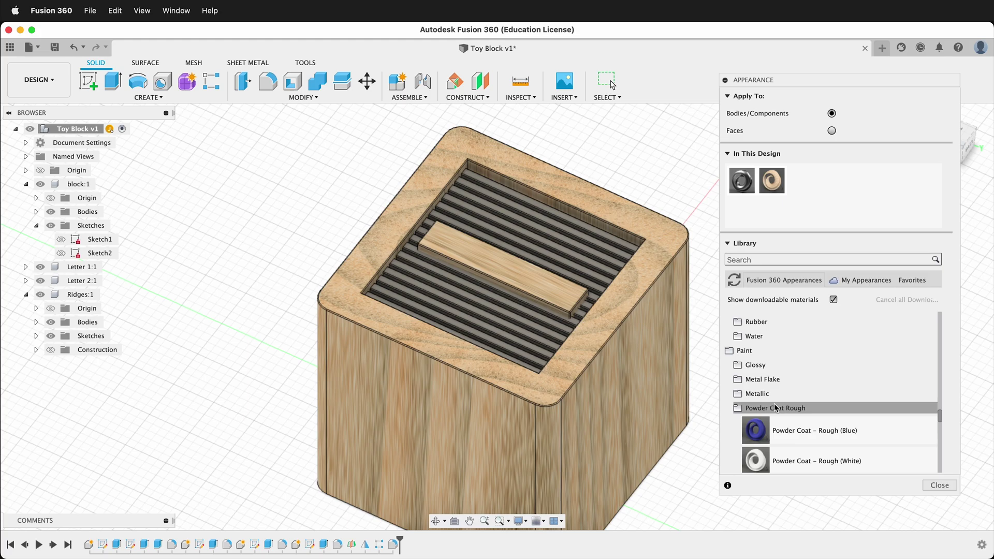
pyautogui.scroll(-2, 775, 408)
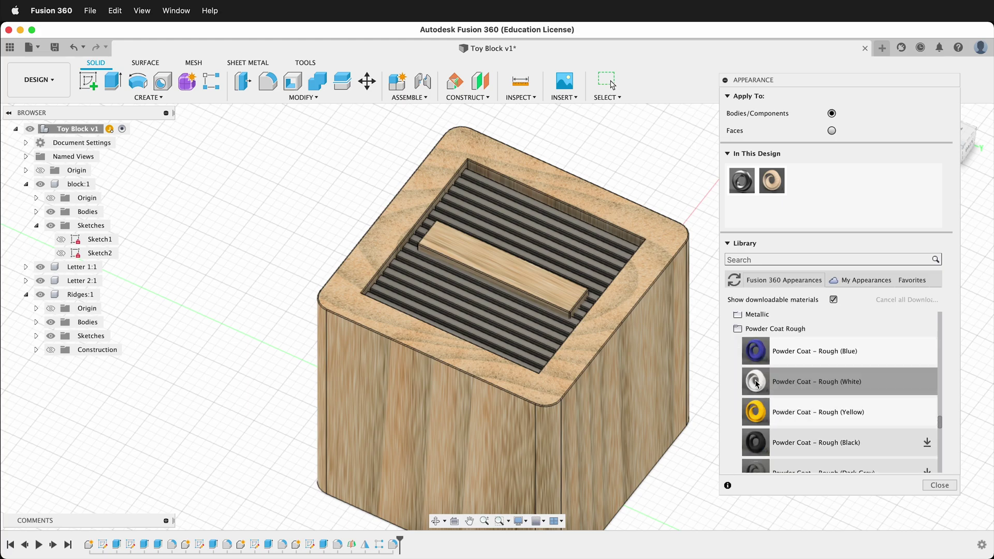
pyautogui.moveTo(750, 382); pyautogui.dragTo(585, 221)
pyautogui.press('super+z')
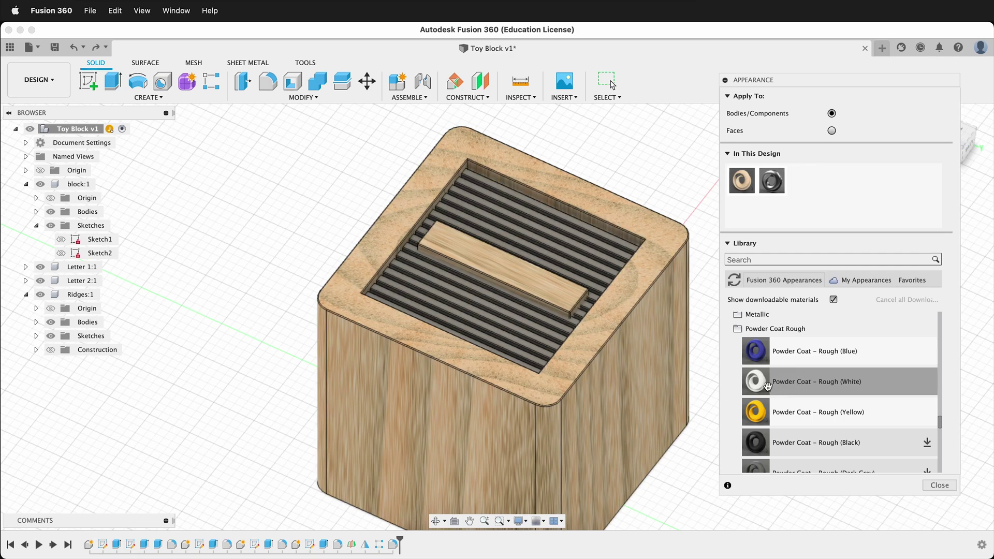
pyautogui.moveTo(755, 386); pyautogui.dragTo(81, 299)
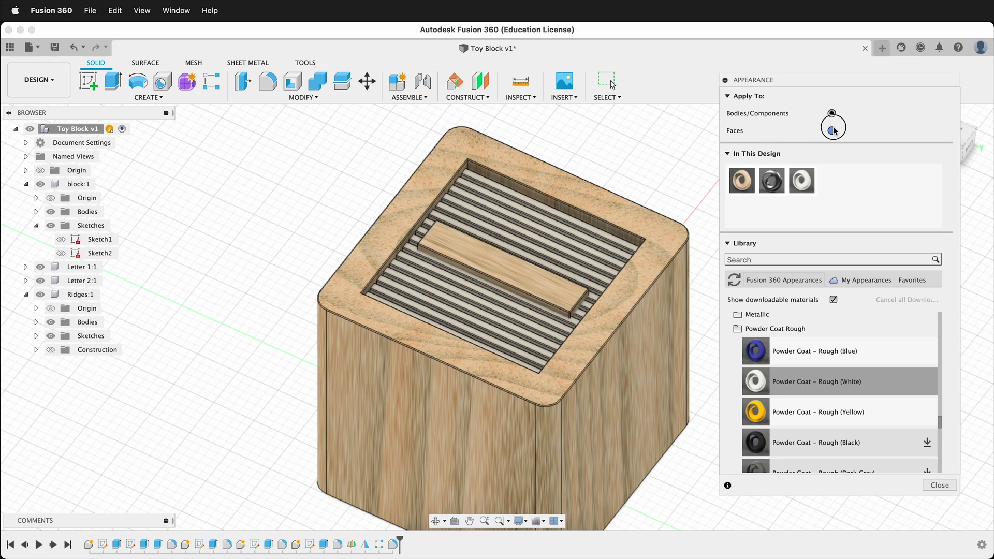
# Hide the Ridges component and apply the Powder Coat – Rough (White) appearance to the floor faces of the recesses on both ends
pyautogui.scroll(5, 568, 204)
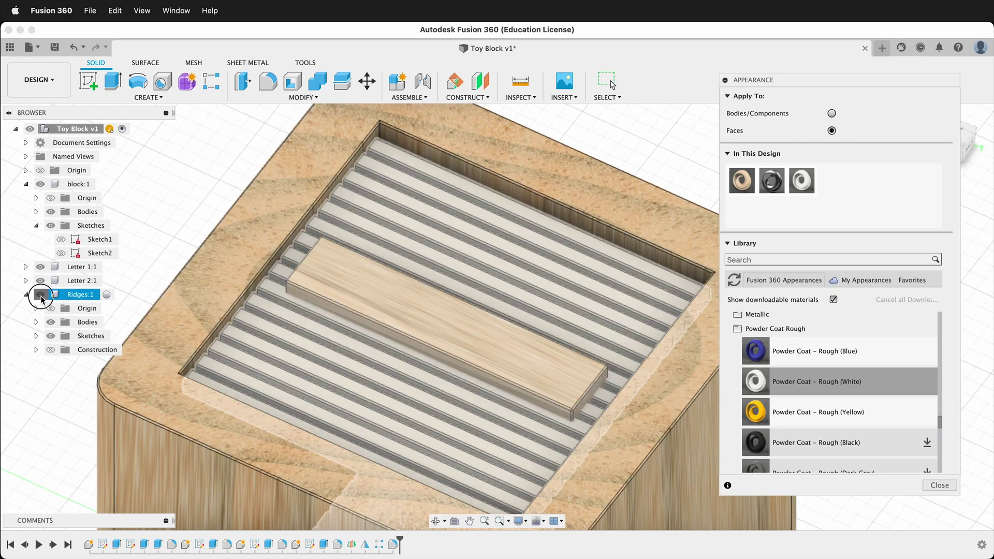
pyautogui.click(40, 295)
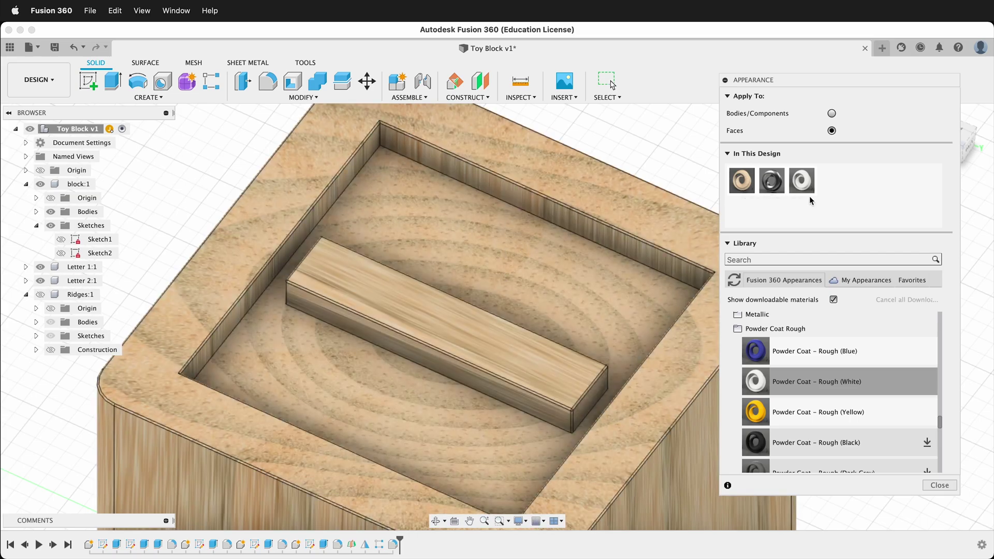
pyautogui.moveTo(801, 181); pyautogui.dragTo(529, 383)
pyautogui.scroll(-5, 529, 384)
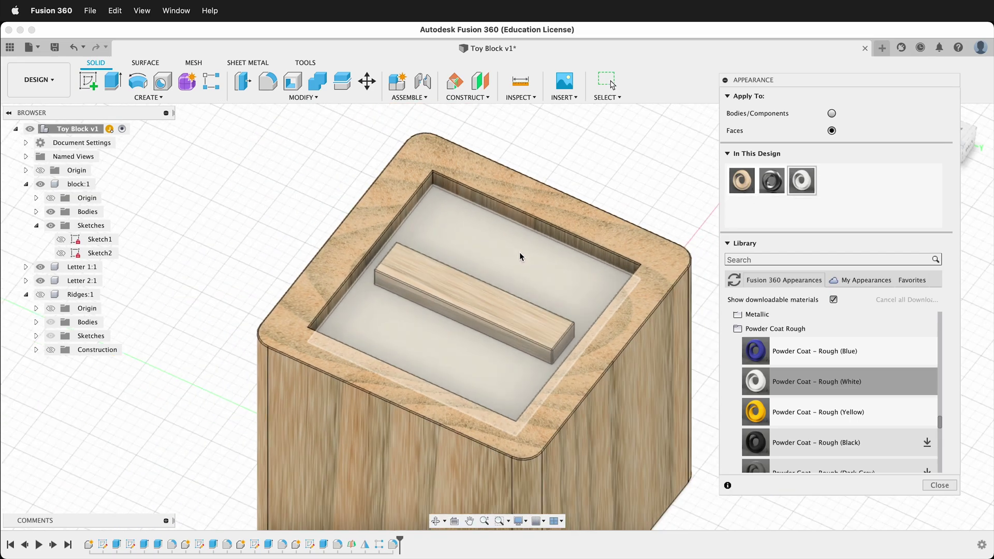
pyautogui.keyDown('shift'); pyautogui.moveTo(517, 394); pyautogui.dragTo(531, 212, button='middle'); pyautogui.keyUp('shift')
pyautogui.moveTo(802, 181); pyautogui.dragTo(430, 445)
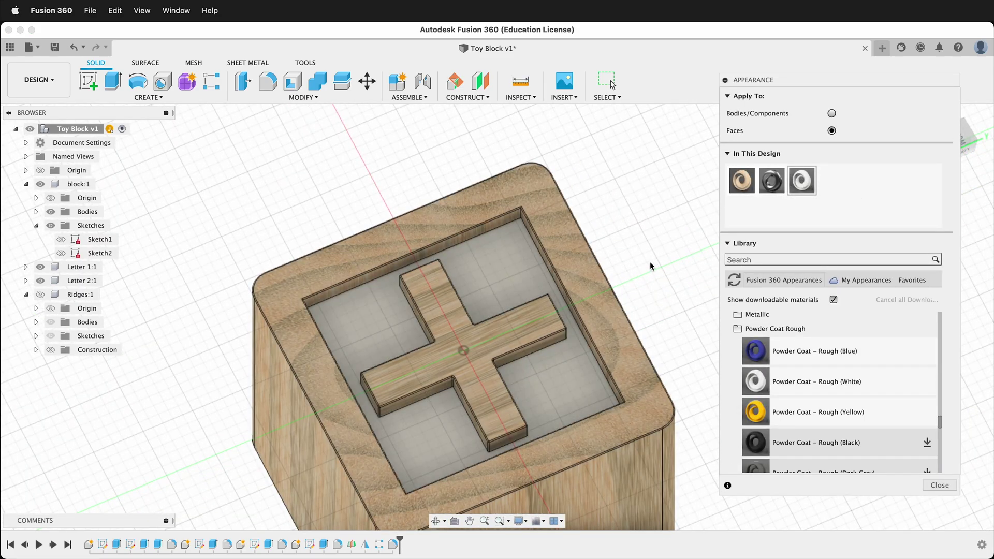
# Apply Powder Coat – Rough (Yellow) to the cross-shaped letter's face and surrounding rim, and Powder Coat – Rough (Blue) to the opposite end's letter and rim
pyautogui.moveTo(758, 413); pyautogui.dragTo(465, 352)
pyautogui.moveTo(757, 414); pyautogui.dragTo(579, 268)
pyautogui.keyDown('shift'); pyautogui.moveTo(553, 194); pyautogui.dragTo(410, 546, button='middle'); pyautogui.keyUp('shift')
pyautogui.moveTo(760, 352); pyautogui.dragTo(637, 282)
pyautogui.click(951, 487)
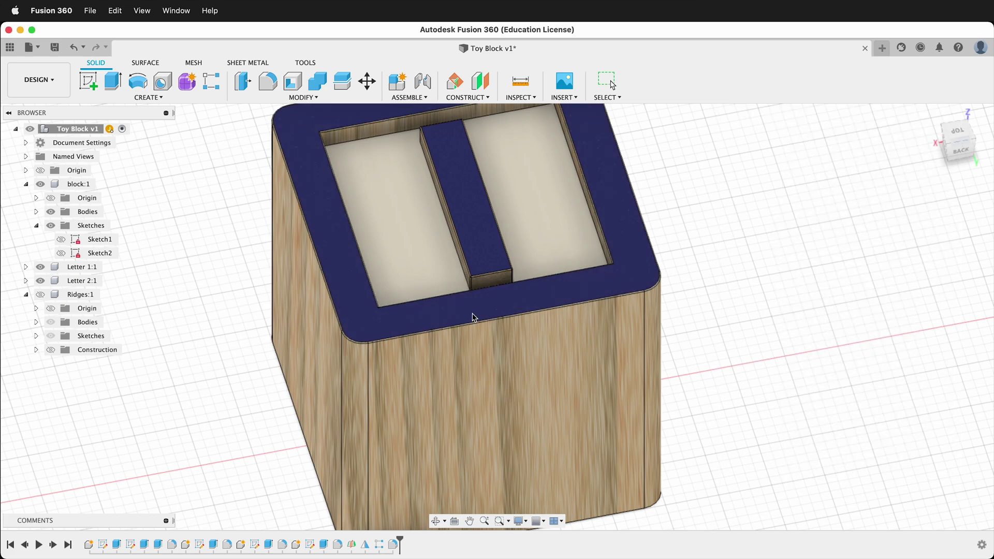
# Save the design as a new version and make the Ridges component visible
pyautogui.scroll(-2, 518, 326)
pyautogui.press('super+s')
pyautogui.click(512, 311)
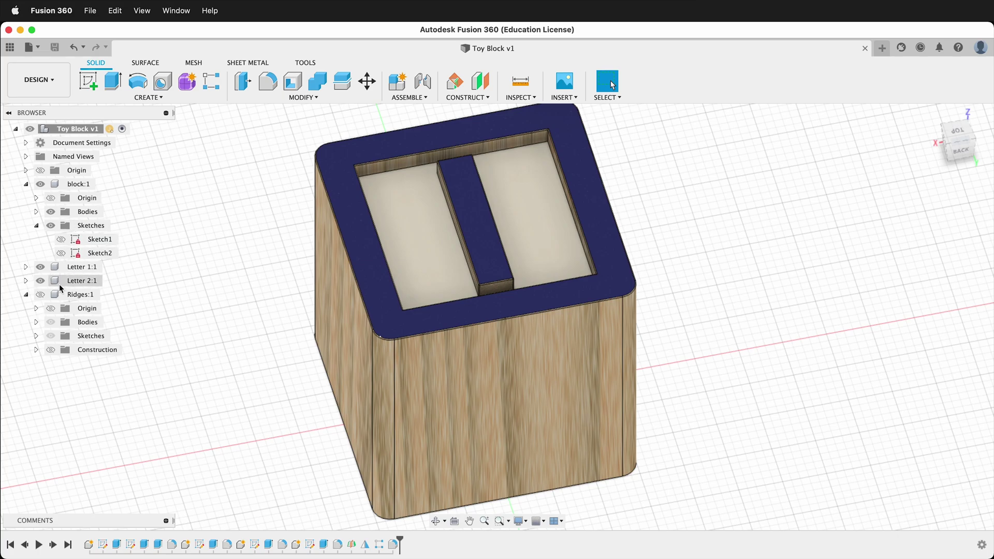
pyautogui.click(40, 295)
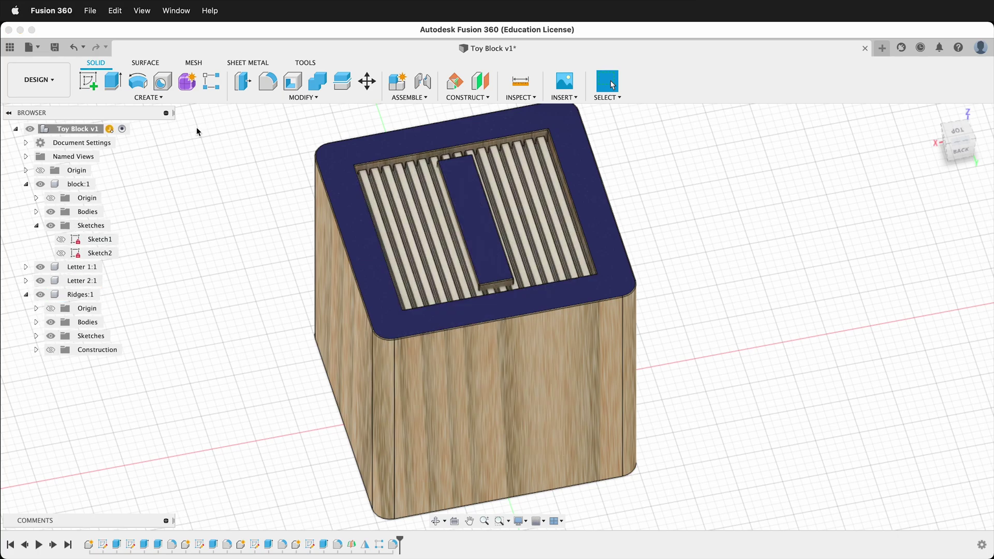
# Switch from the Design workspace to the Render workspace
pyautogui.click(51, 82)
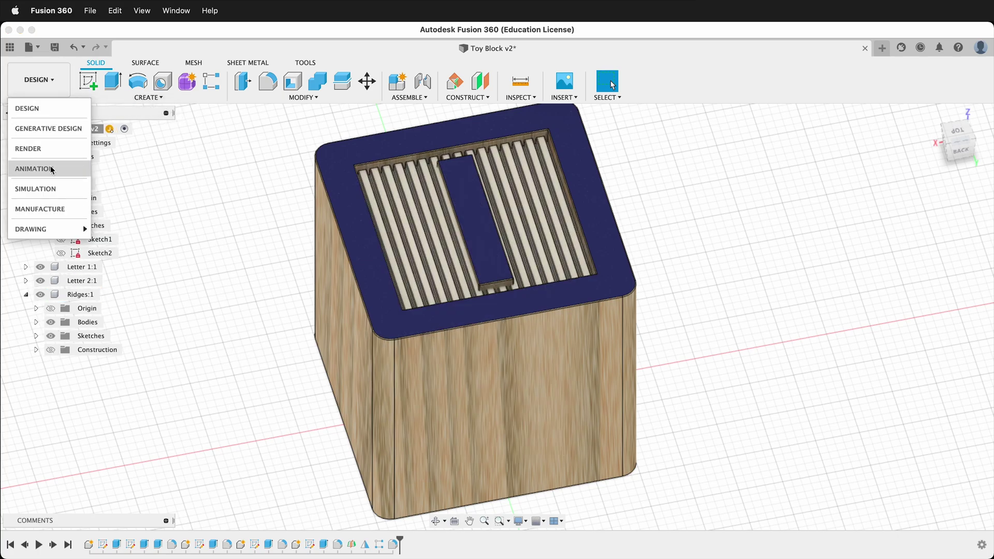
pyautogui.click(53, 149)
pyautogui.keyDown('shift'); pyautogui.moveTo(392, 316); pyautogui.dragTo(486, 264, button='middle'); pyautogui.keyUp('shift')
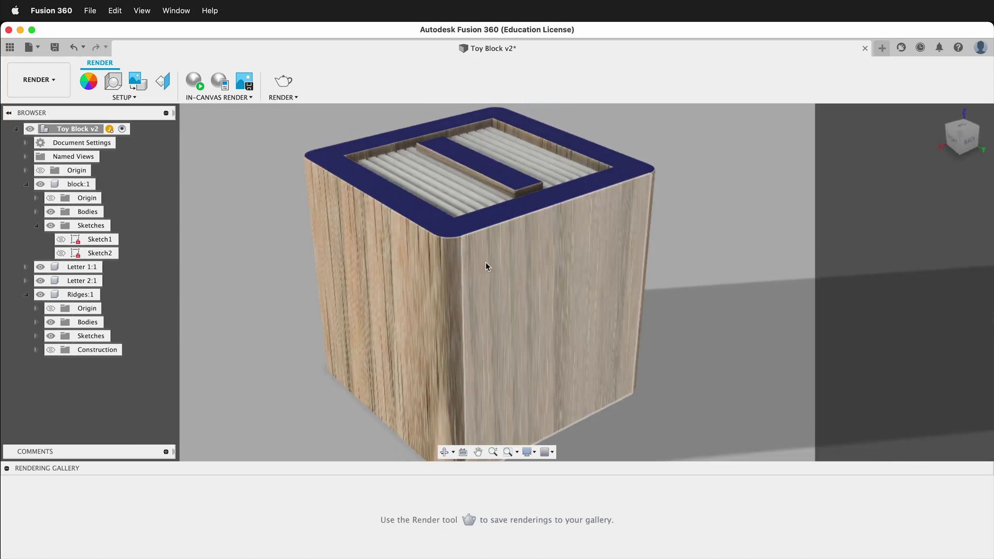
pyautogui.scroll(-3, 487, 264)
pyautogui.keyDown('shift'); pyautogui.moveTo(587, 205); pyautogui.dragTo(402, 192, button='middle'); pyautogui.keyUp('shift')
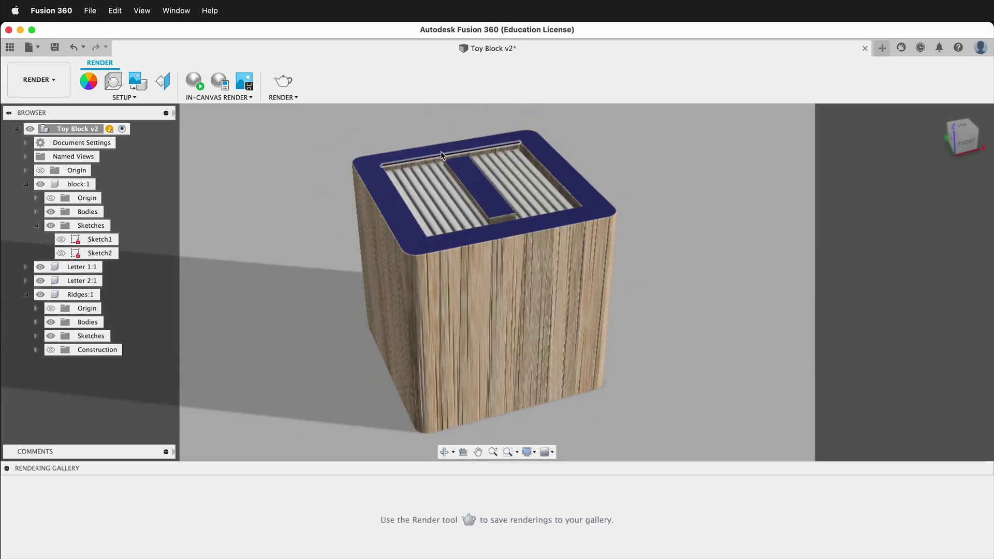
pyautogui.scroll(4, 499, 128)
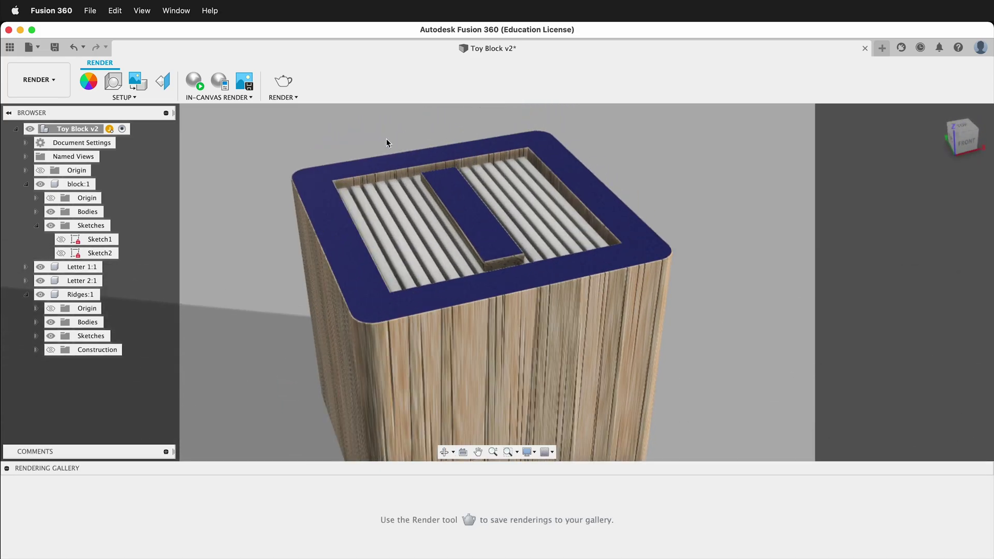
# Set the scene background to Environment and apply the Snow Field environment from the library
pyautogui.click(113, 80)
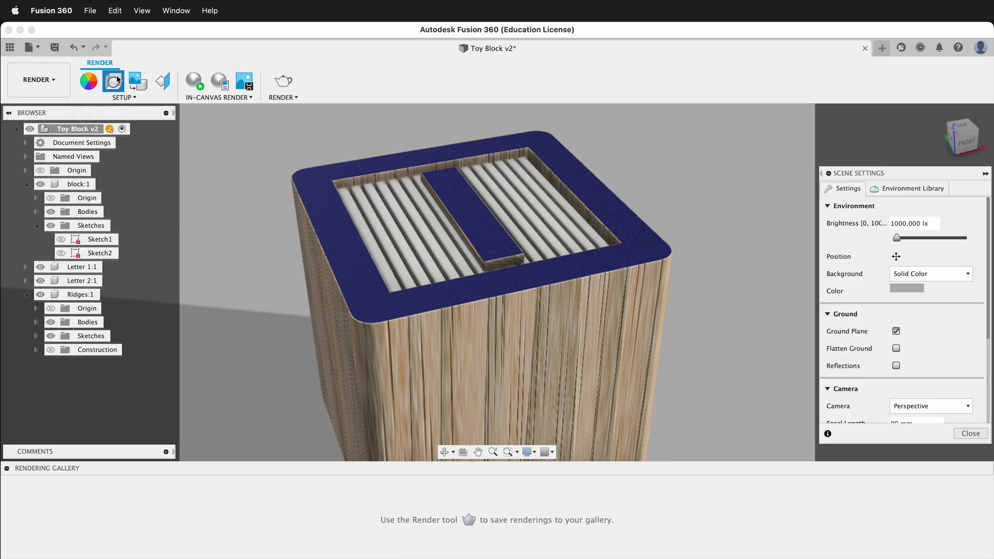
pyautogui.click(942, 280)
pyautogui.click(879, 288)
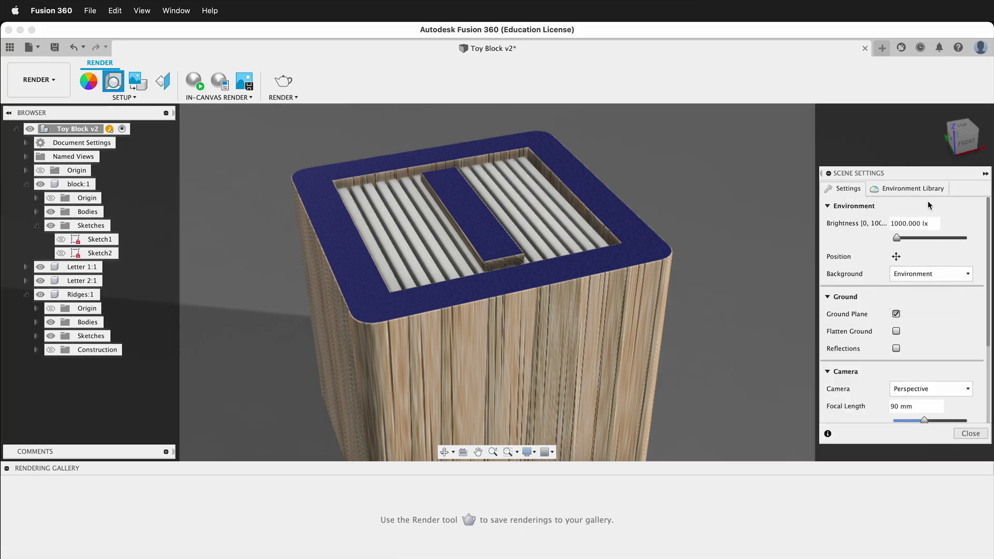
pyautogui.click(912, 190)
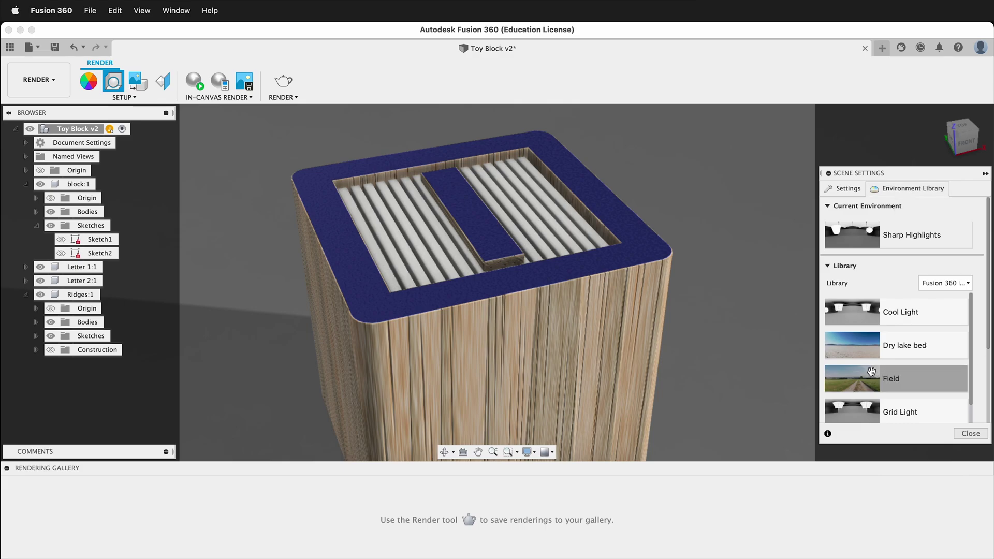
pyautogui.scroll(-10, 873, 371)
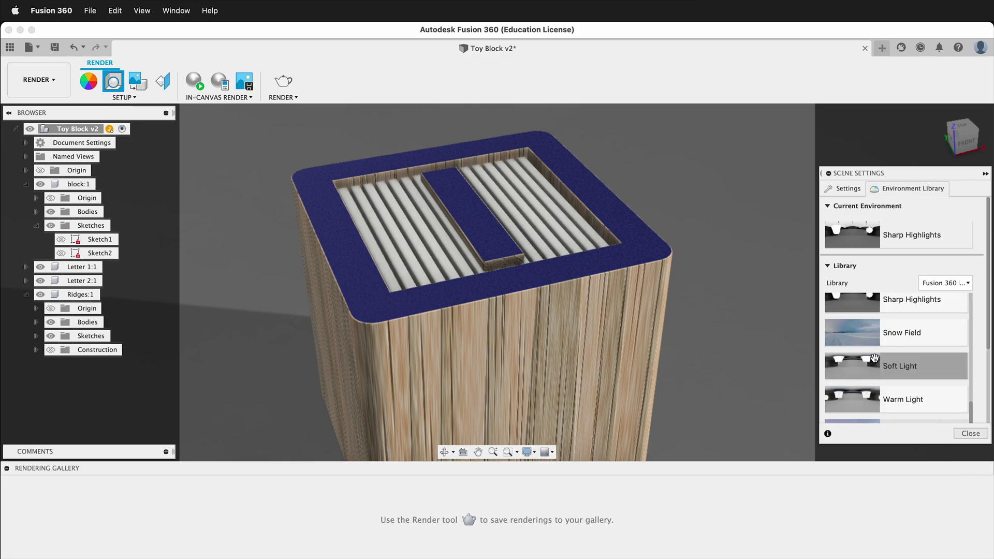
pyautogui.scroll(-2, 929, 378)
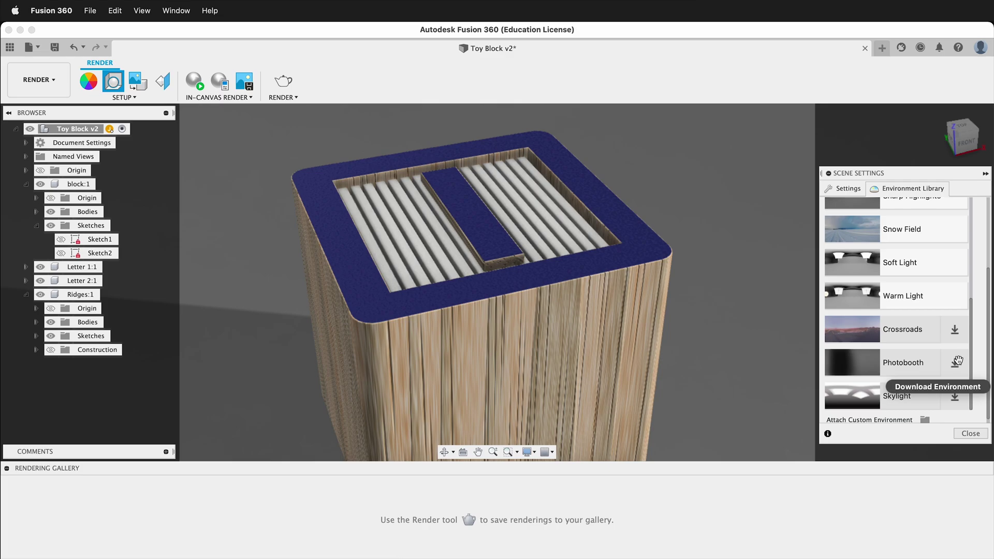
pyautogui.scroll(2, 932, 336)
pyautogui.doubleClick(896, 299)
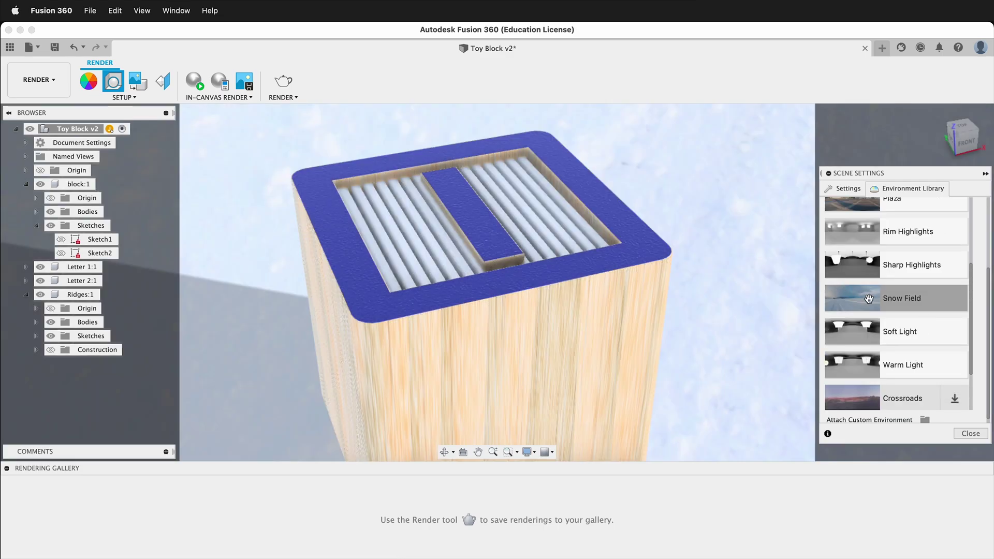
# Review the image size presets in the render settings and close them without starting a render
pyautogui.keyDown('shift'); pyautogui.moveTo(627, 277); pyautogui.dragTo(536, 273, button='middle'); pyautogui.keyUp('shift')
pyautogui.scroll(-3, 535, 273)
pyautogui.moveTo(661, 243); pyautogui.dragTo(578, 206, button='middle')
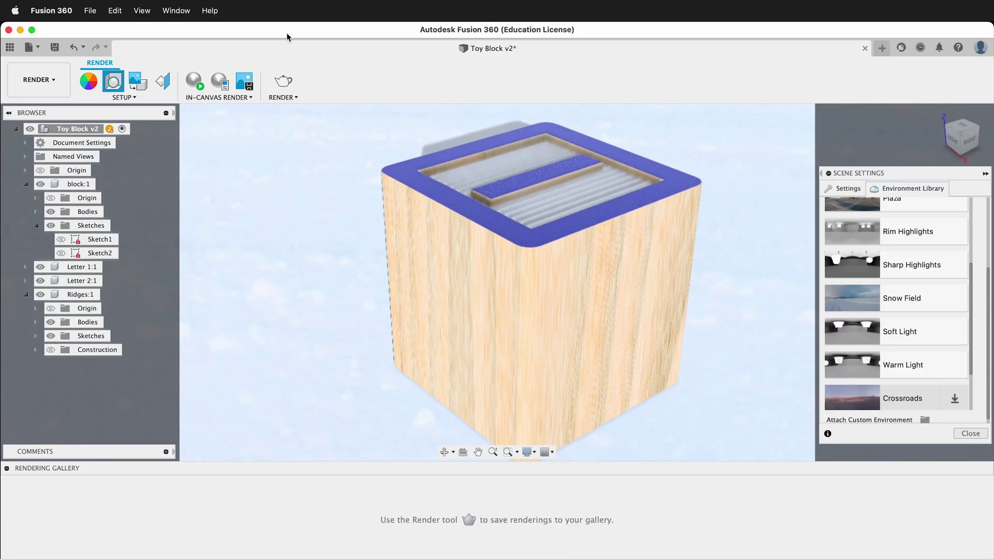
pyautogui.click(288, 85)
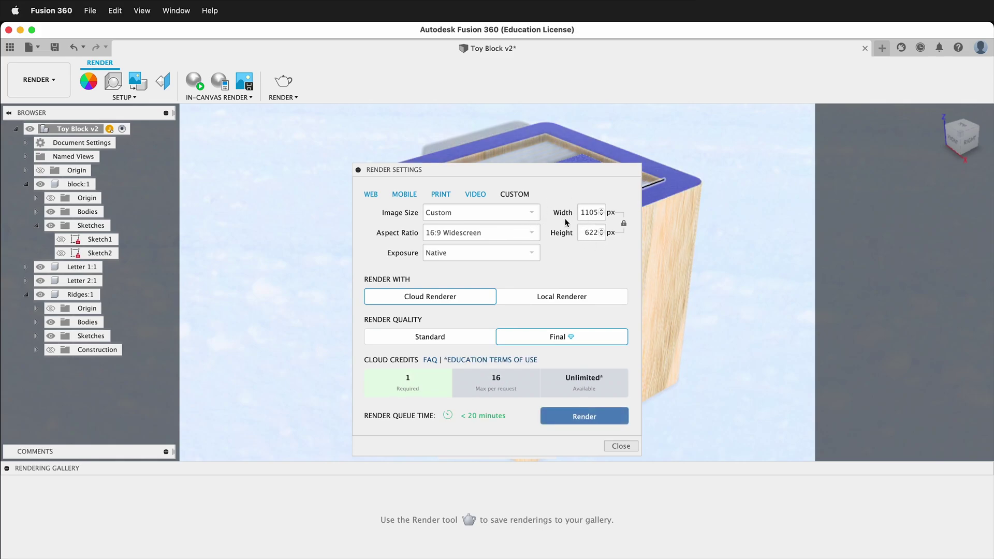
pyautogui.click(532, 212)
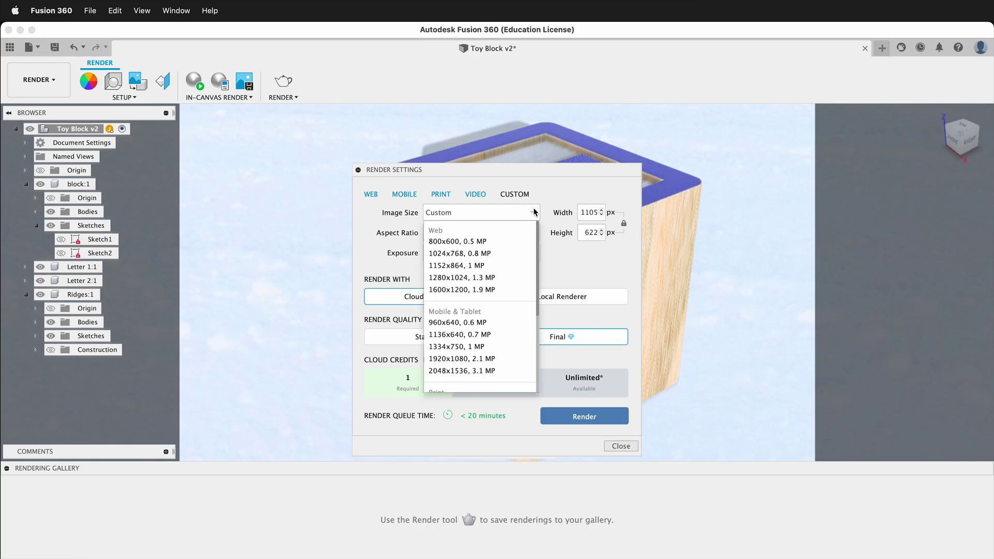
pyautogui.scroll(-3, 494, 337)
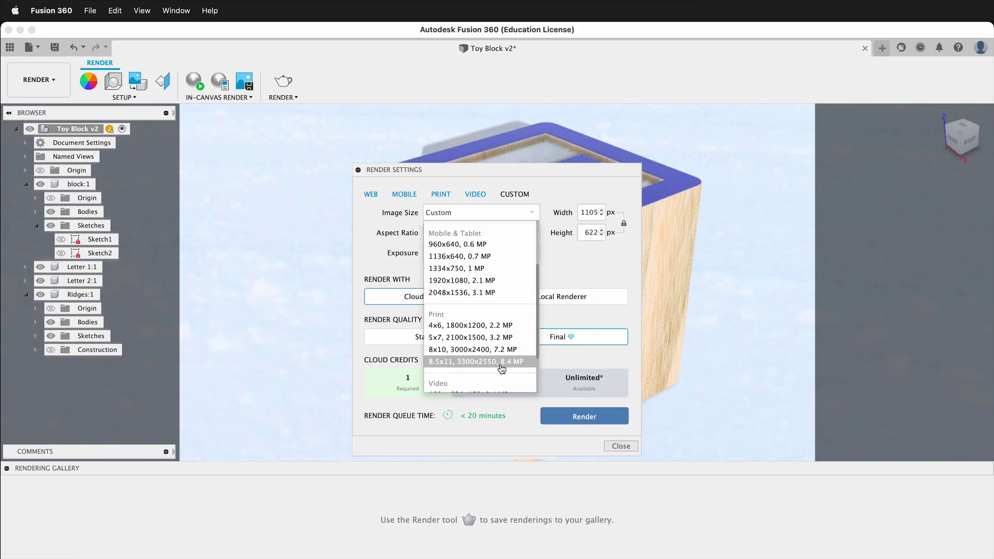
pyautogui.click(589, 259)
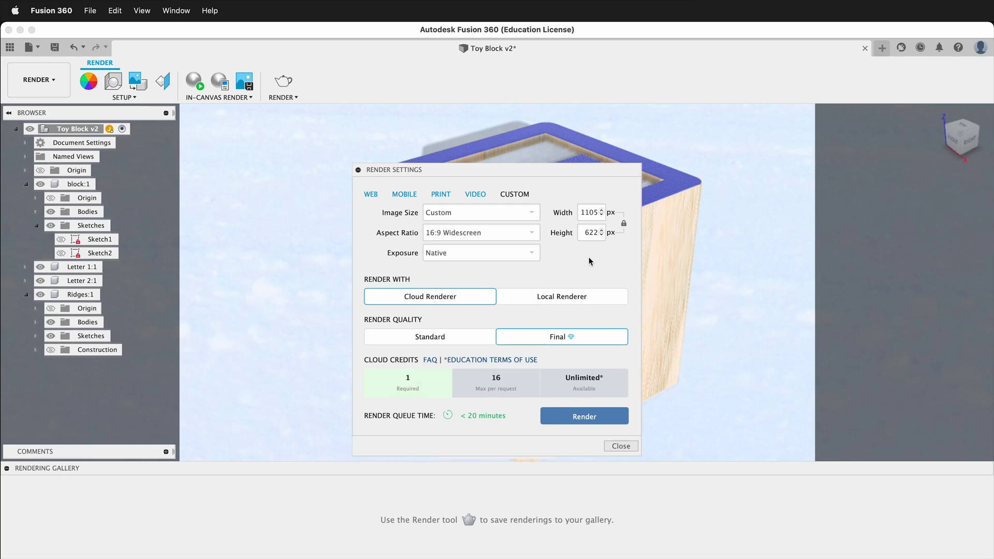
pyautogui.click(621, 446)
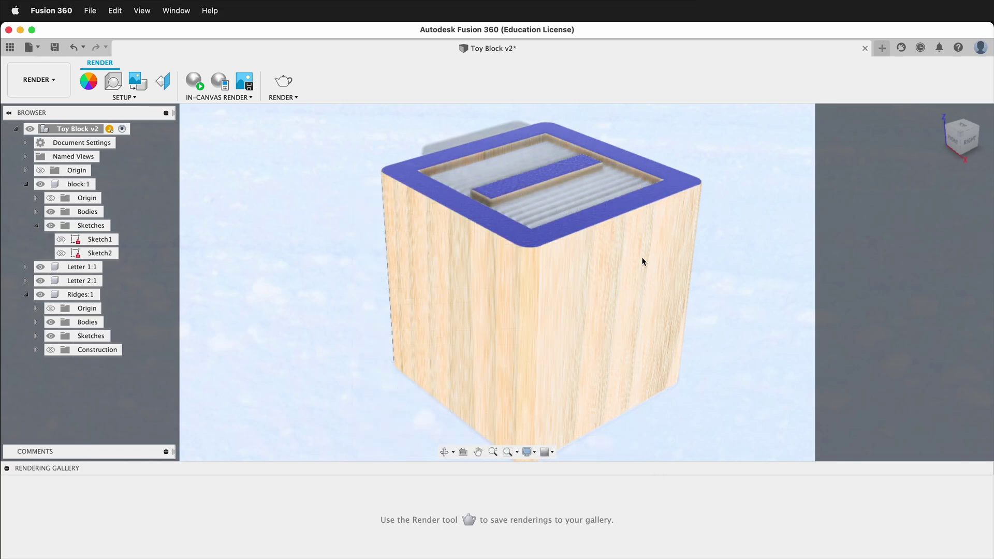
pyautogui.keyDown('shift'); pyautogui.moveTo(612, 265); pyautogui.dragTo(251, 273, button='middle'); pyautogui.keyUp('shift')
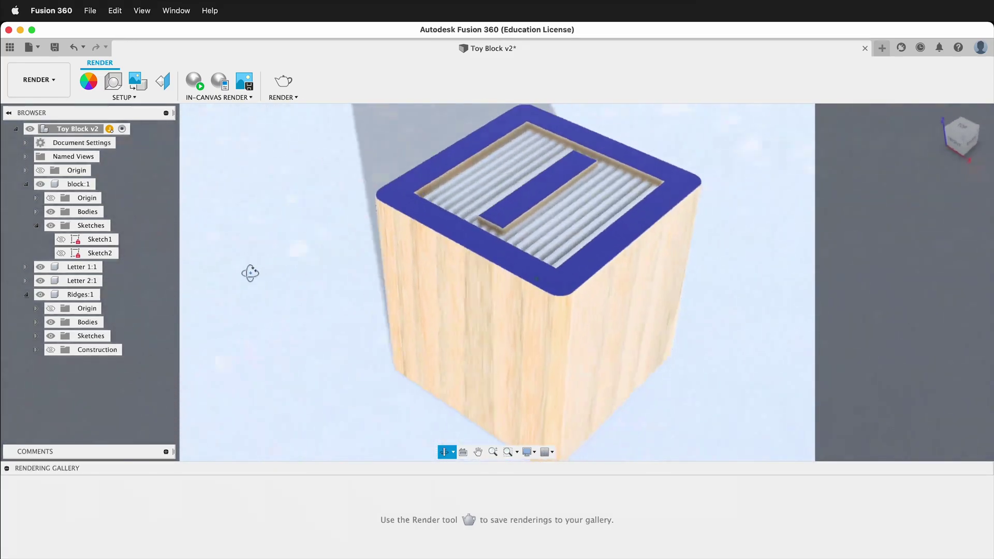